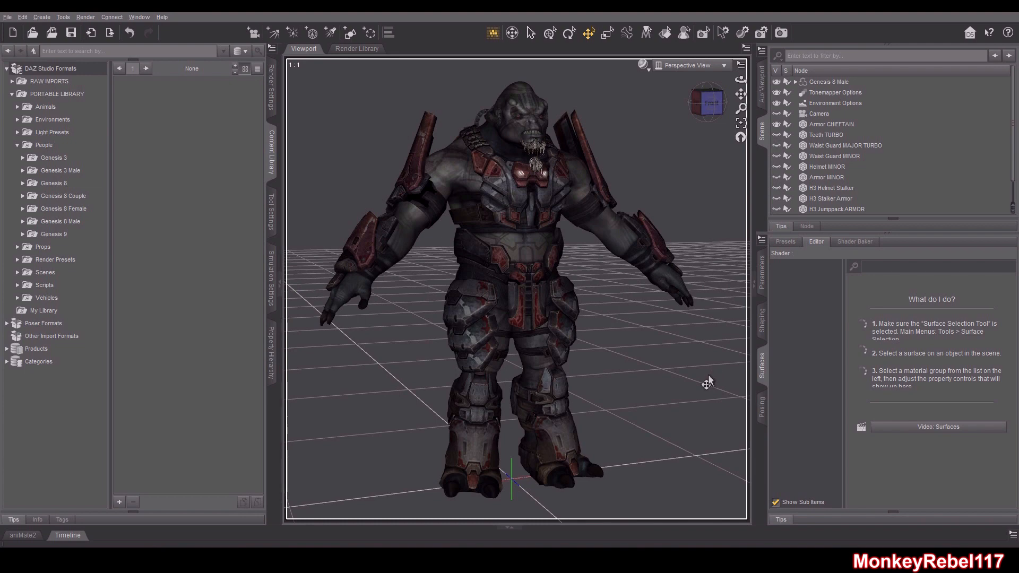
# Select Armor CHEFTAIN and toggle its visibility repeatedly to compare the figure with and without it
pyautogui.click(831, 126)
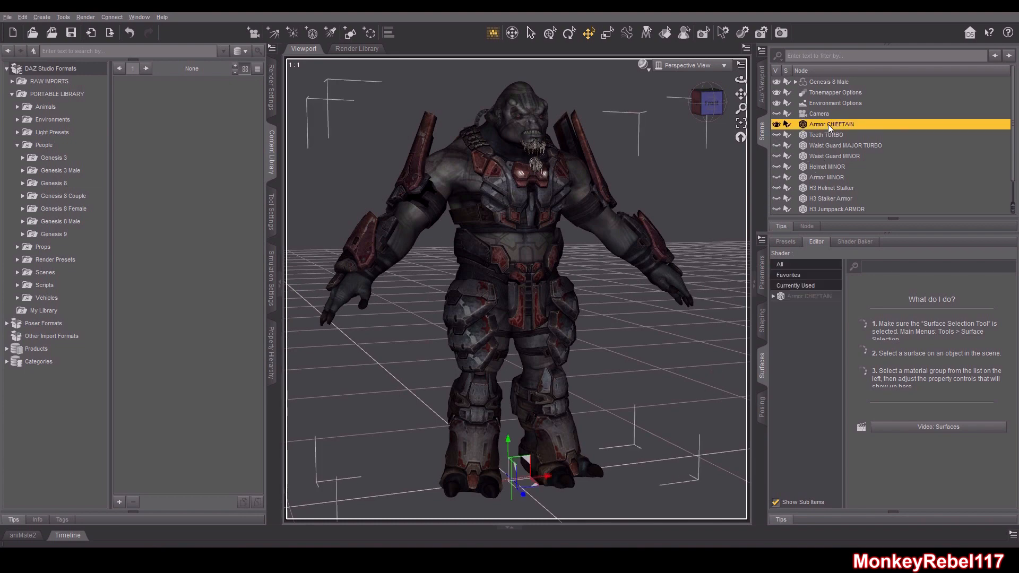
pyautogui.click(777, 125)
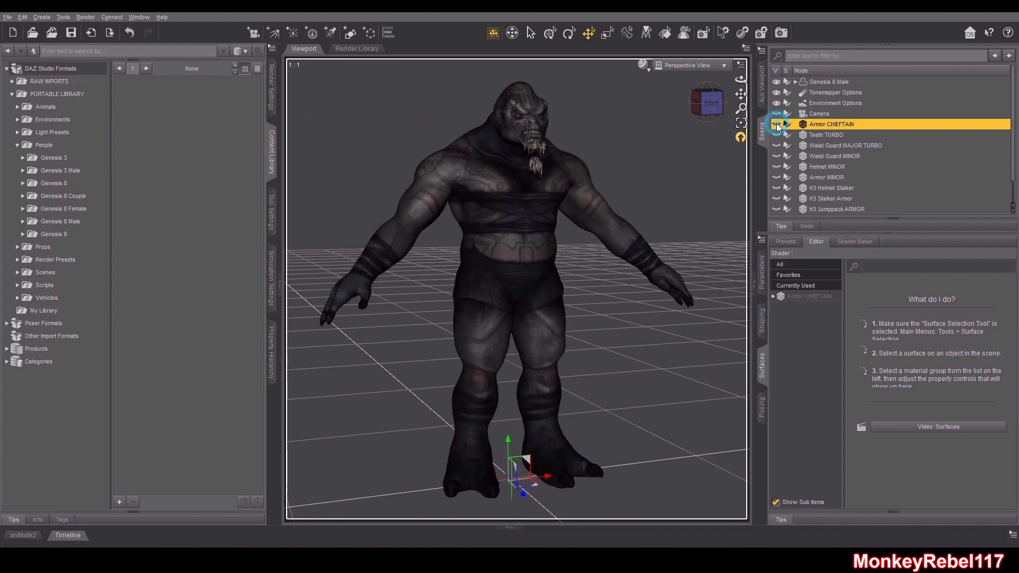
pyautogui.click(776, 125)
pyautogui.click(776, 125)
pyautogui.click(777, 125)
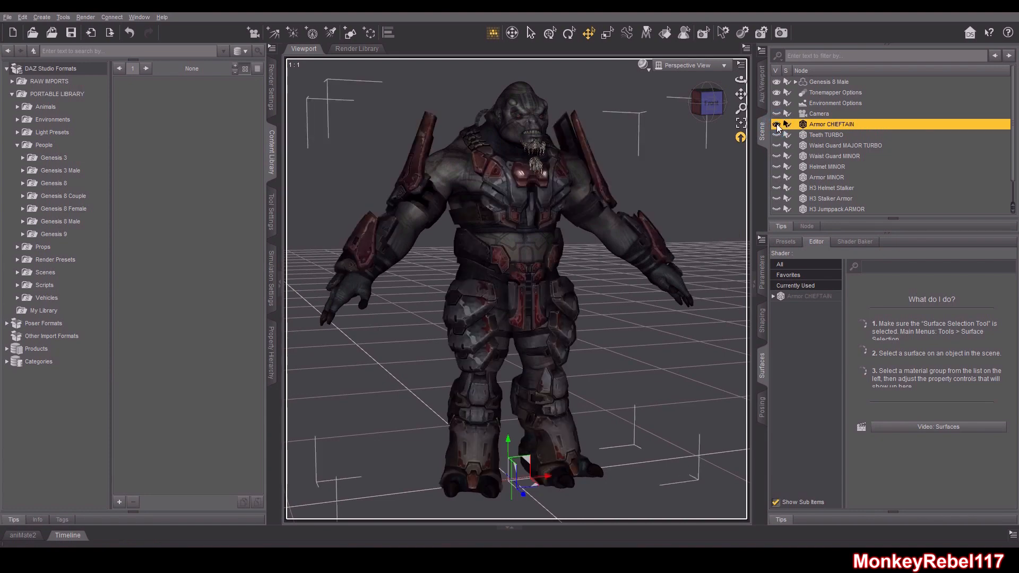
pyautogui.click(777, 125)
pyautogui.click(776, 125)
pyautogui.click(777, 125)
pyautogui.click(776, 125)
# Toggle the visibility of Armor MINOR and Armor CHEFTAIN to compare the two armors on the figure
pyautogui.click(776, 177)
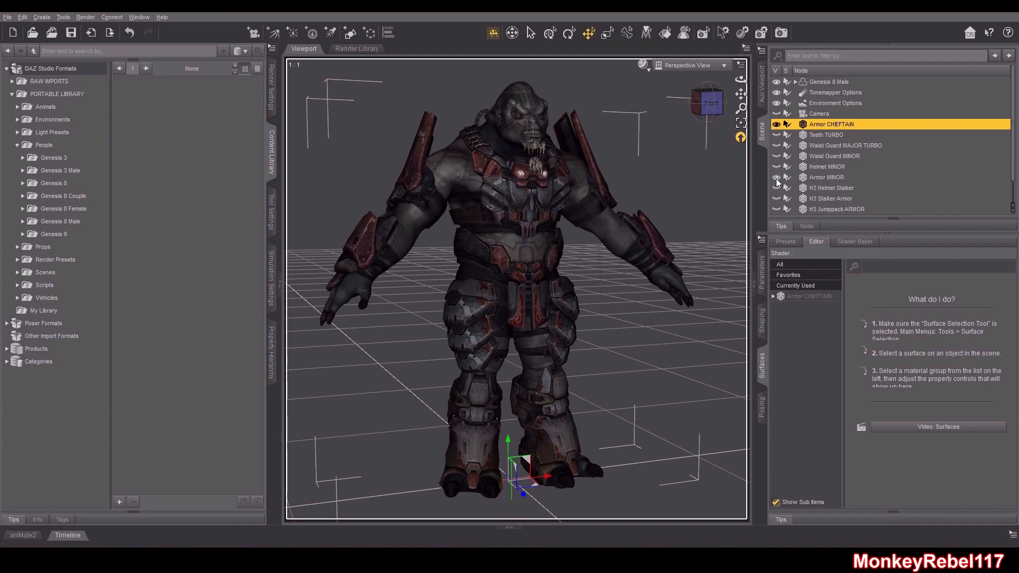
pyautogui.click(777, 124)
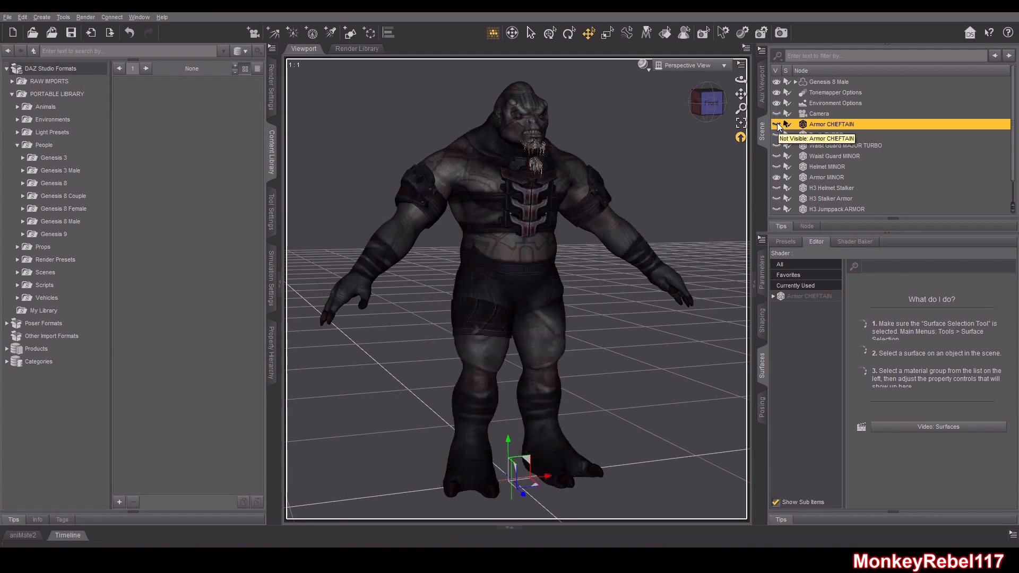
pyautogui.click(776, 124)
pyautogui.click(776, 124)
pyautogui.click(777, 124)
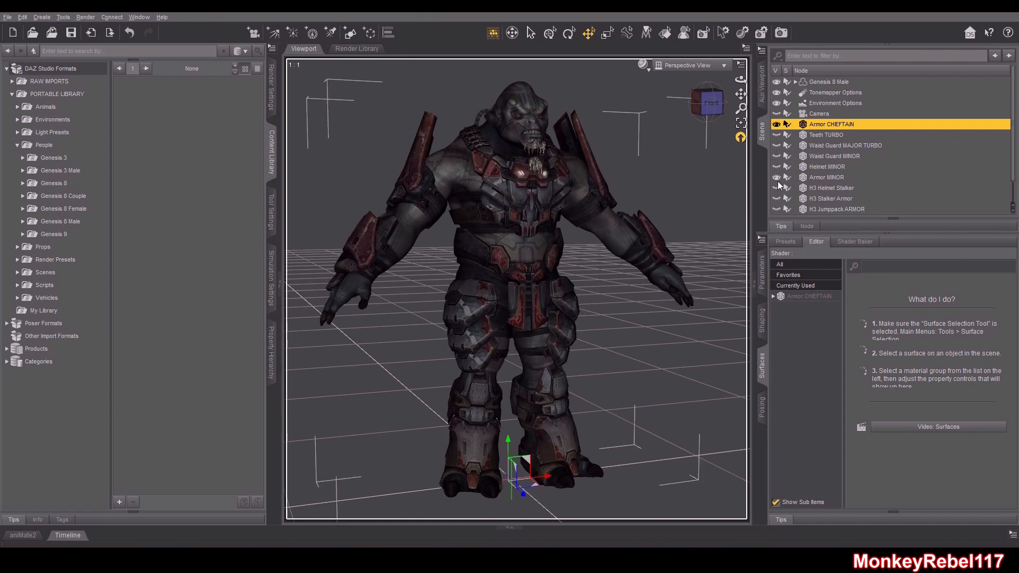
pyautogui.click(777, 177)
pyautogui.click(826, 131)
pyautogui.click(824, 127)
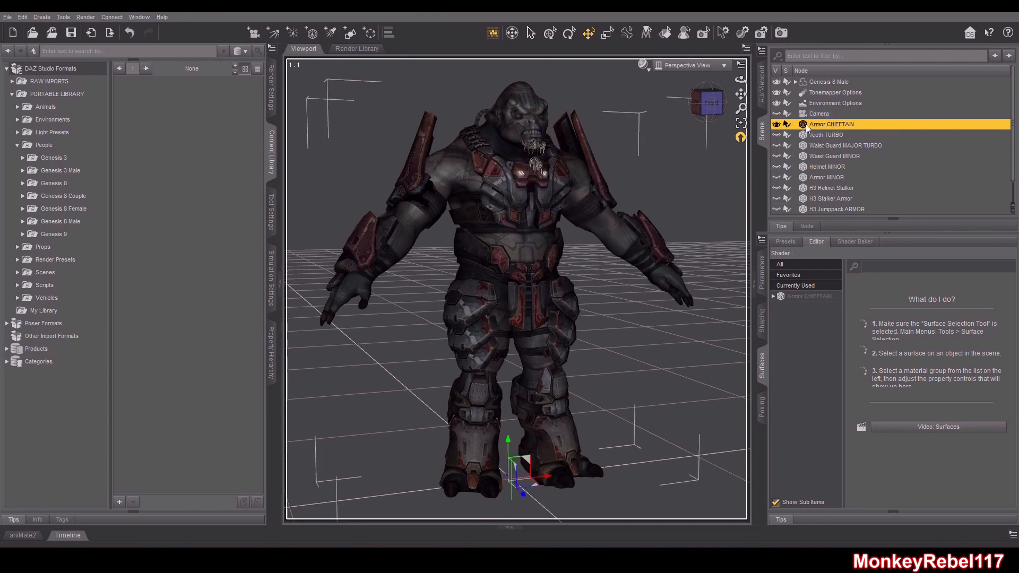
# Select Armor CHEFTAIN in the scene and open the Transfer Utility
pyautogui.click(827, 85)
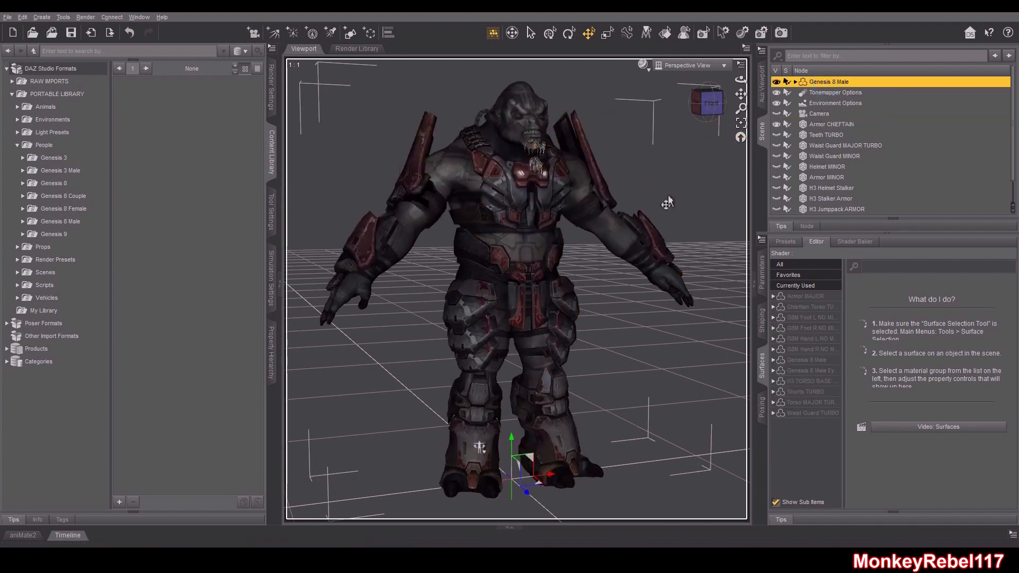
pyautogui.click(828, 157)
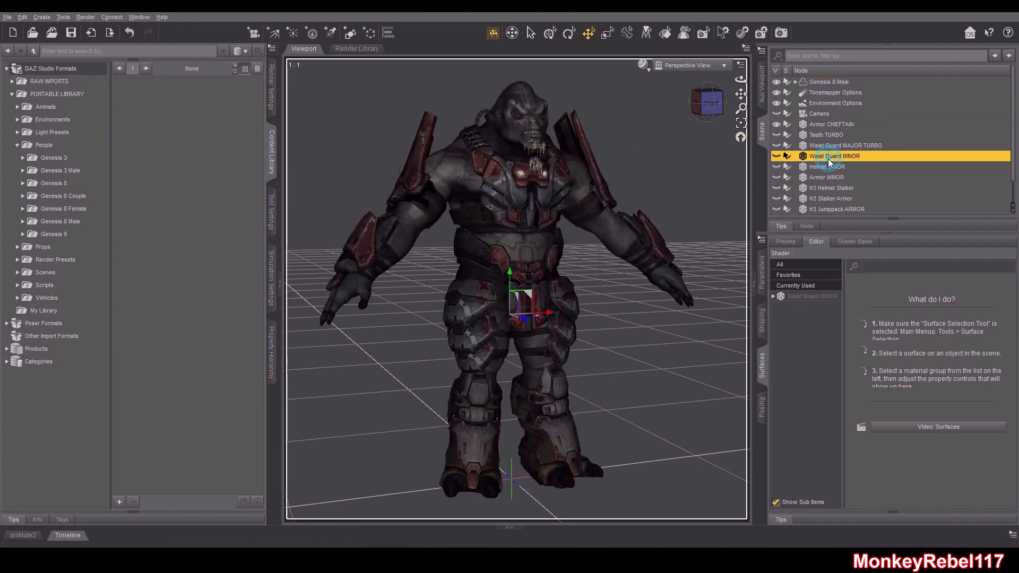
pyautogui.click(827, 126)
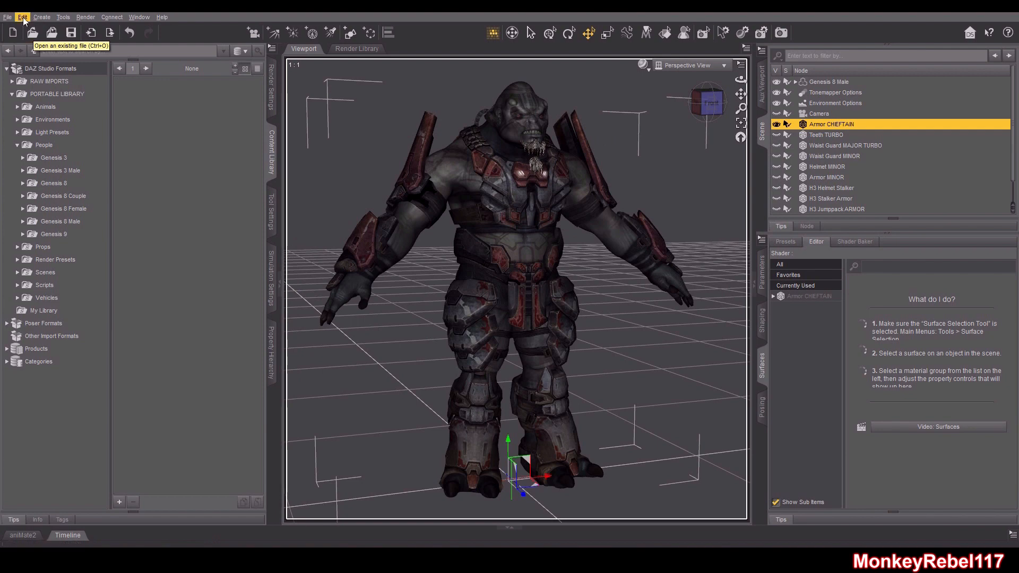
pyautogui.click(22, 17)
pyautogui.moveTo(70, 110)
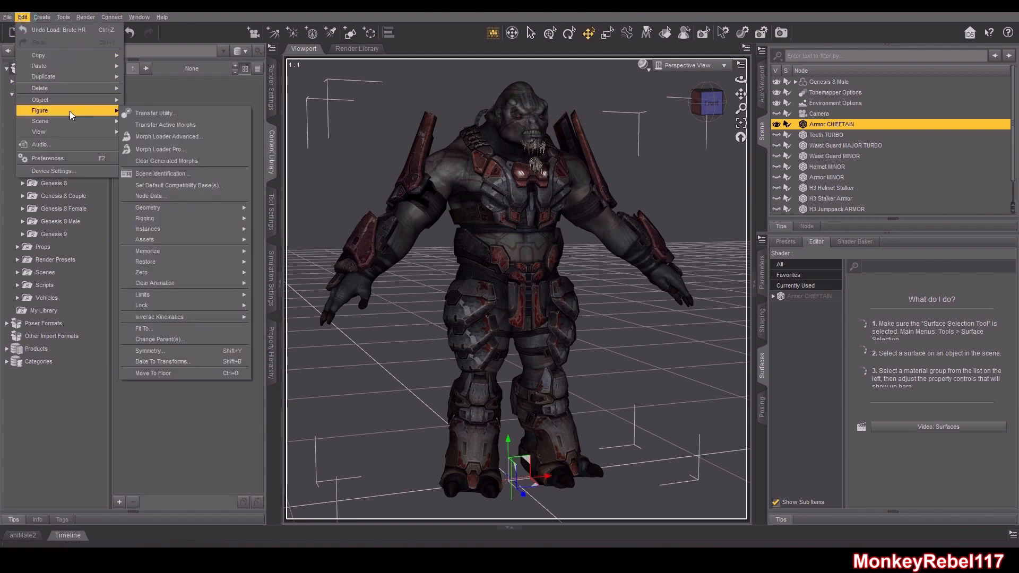
pyautogui.click(135, 114)
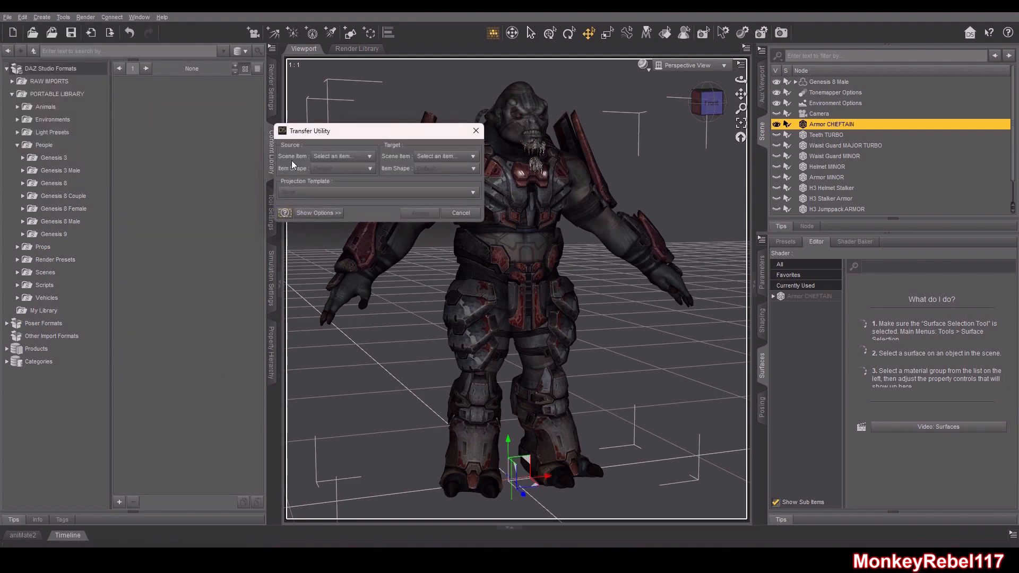
# Set the transfer source to Genesis 8 Male and the target to Armor CHEFTAIN
pyautogui.click(350, 158)
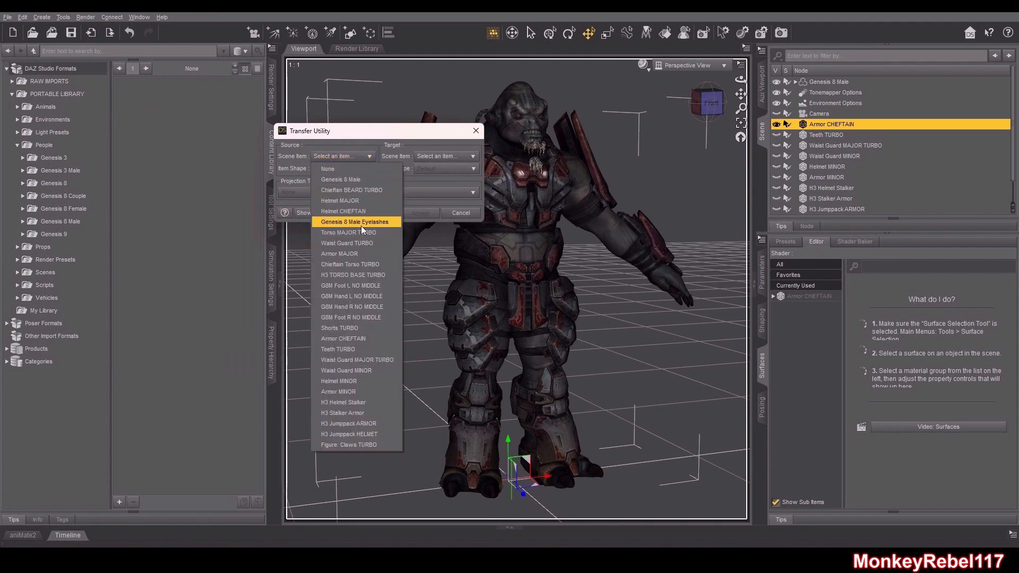
pyautogui.click(353, 180)
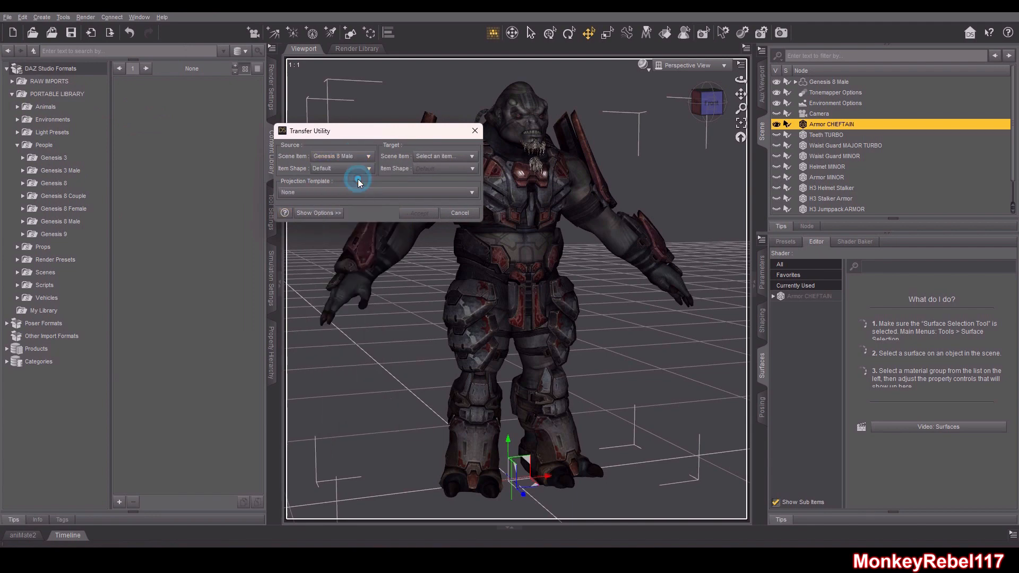
pyautogui.click(425, 158)
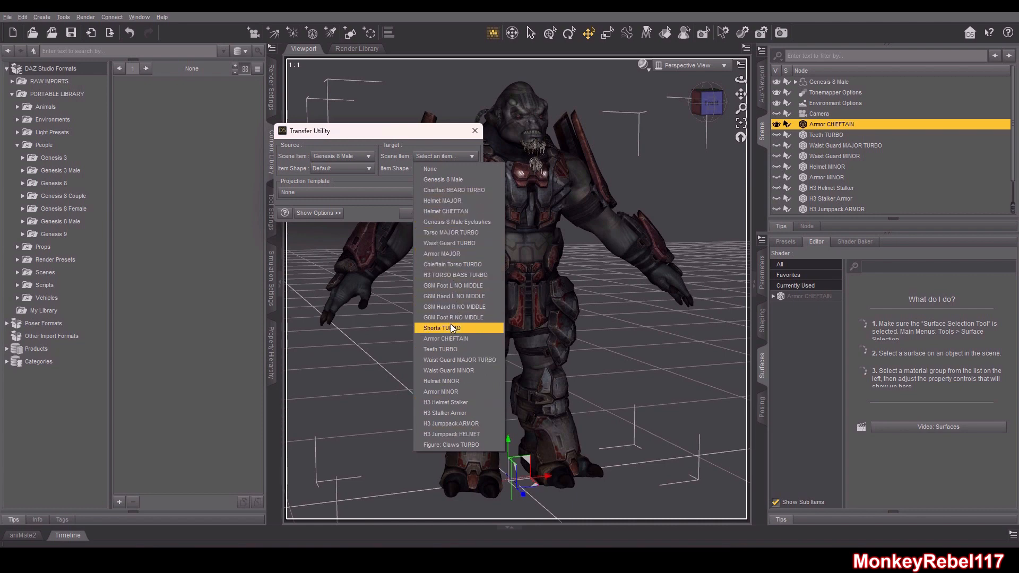
pyautogui.click(449, 338)
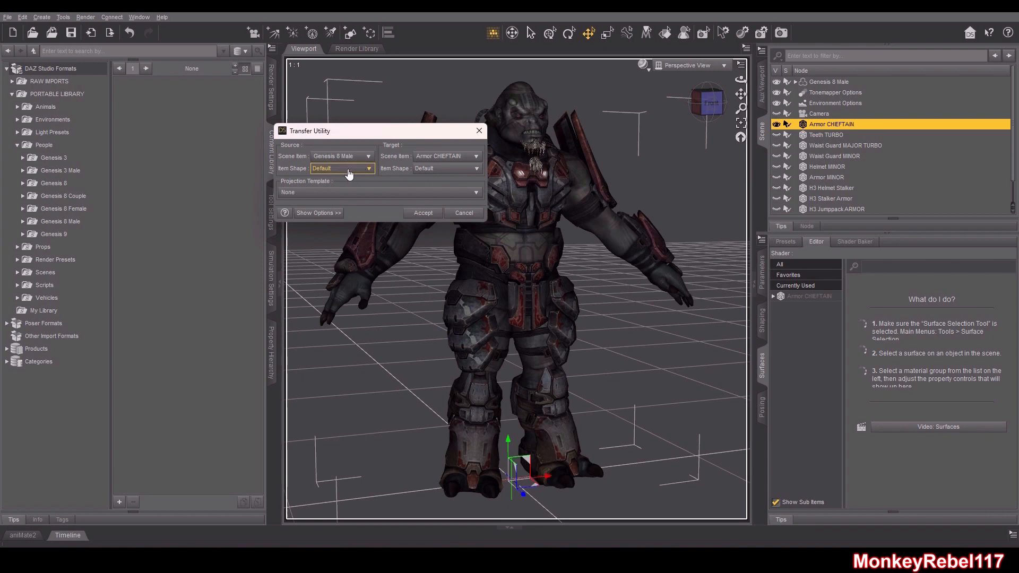
# Set both the source and target item shapes to Current
pyautogui.click(348, 173)
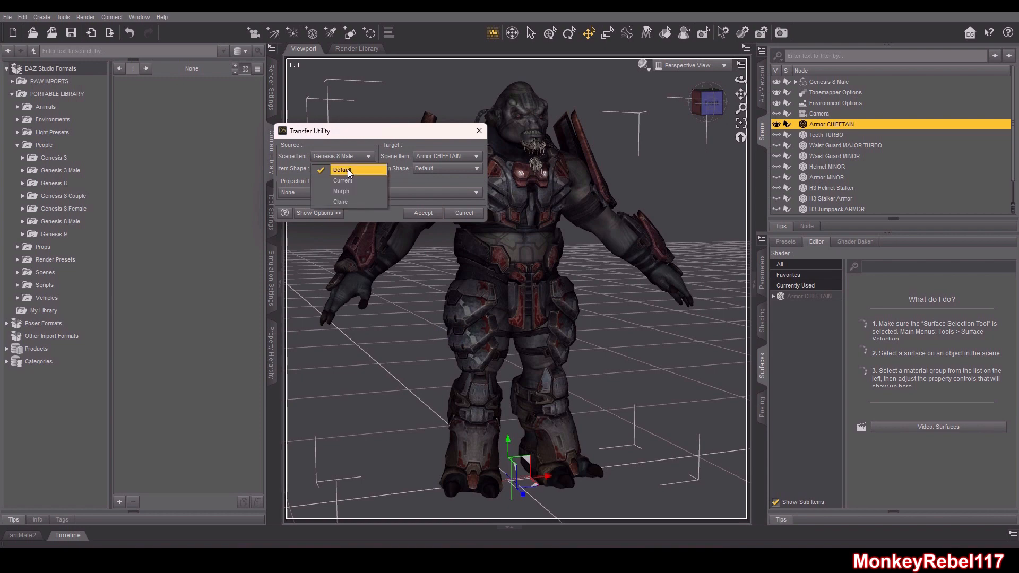
pyautogui.click(347, 181)
pyautogui.click(432, 169)
pyautogui.click(441, 181)
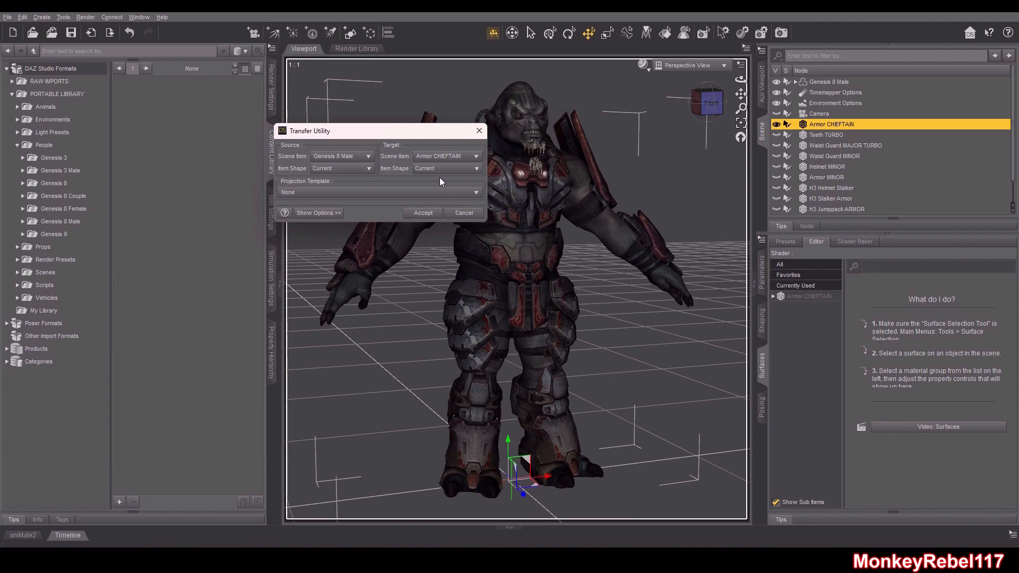
# Choose the Full-Body projection template and expand the additional transfer options
pyautogui.click(351, 194)
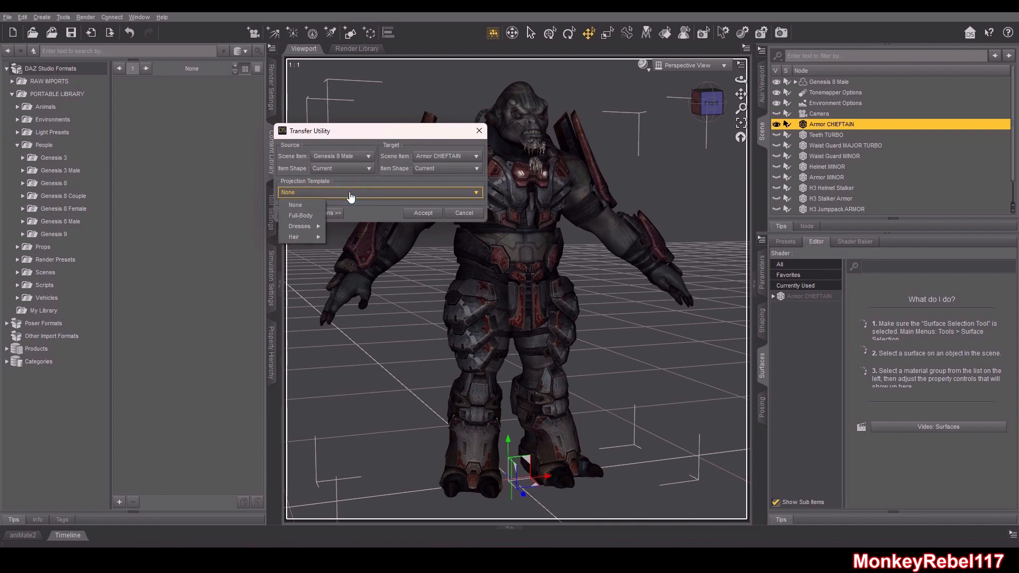
pyautogui.click(303, 216)
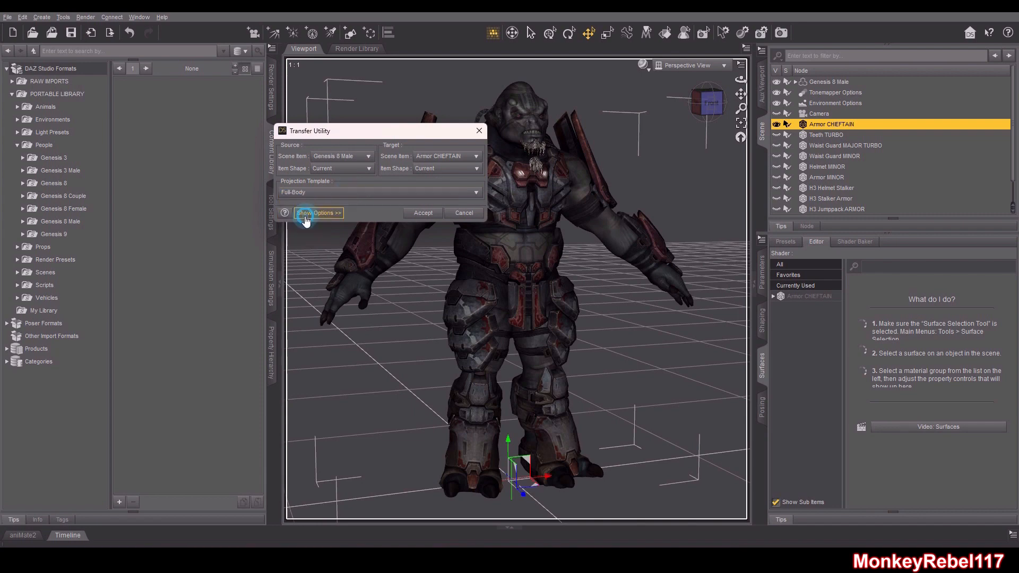
pyautogui.click(313, 215)
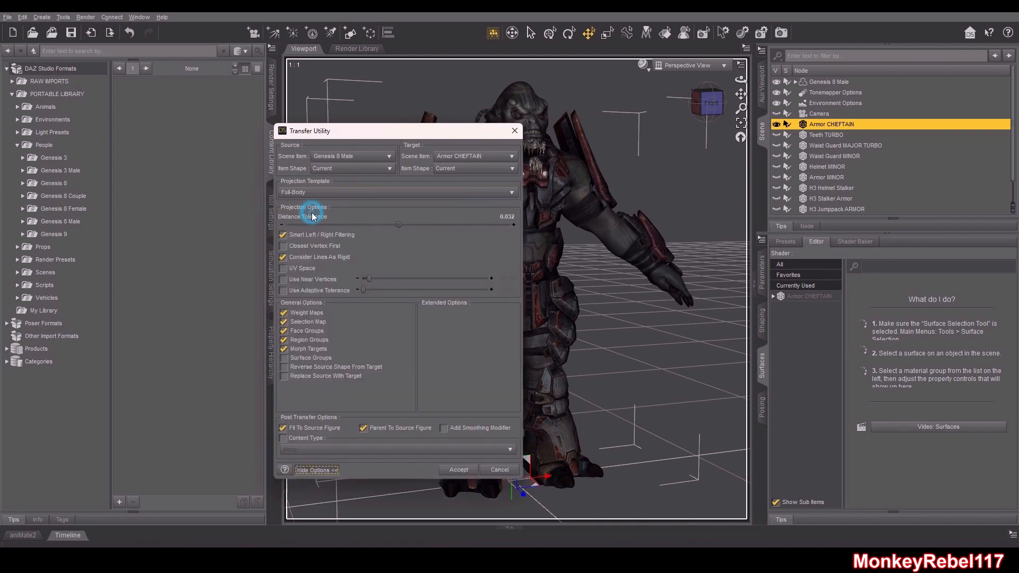
# Enable Reverse Source Shape From Target and accept the transfer
pyautogui.click(285, 368)
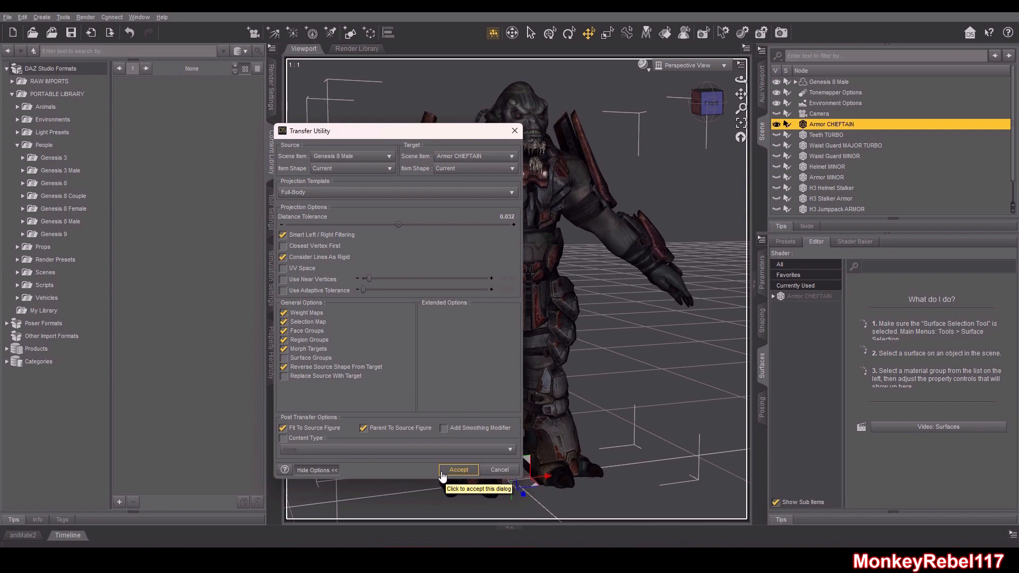
pyautogui.click(459, 469)
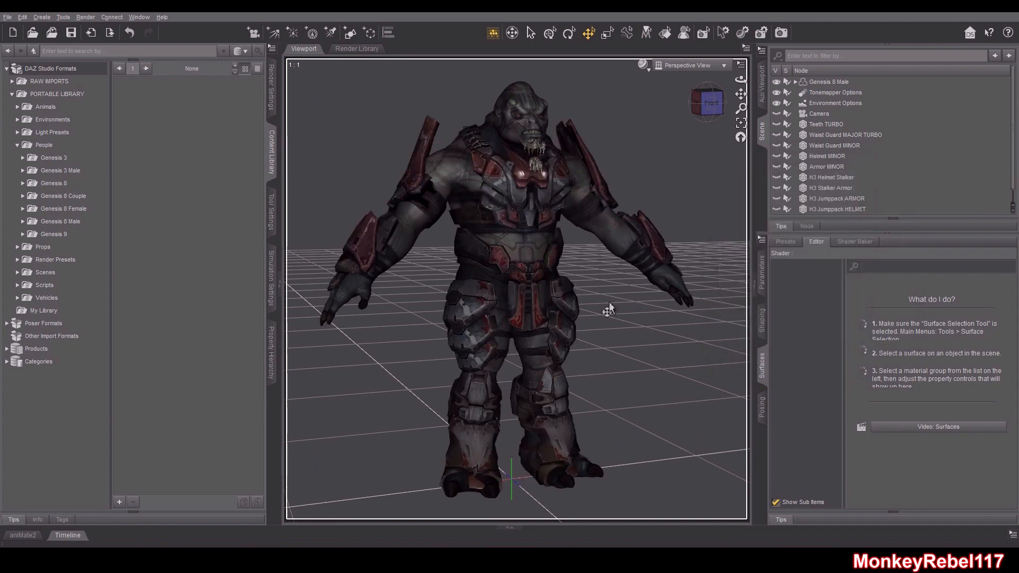
# With the Rotate tool, select the right shoulder bend and raise the figure's right arm
pyautogui.moveTo(706, 113); pyautogui.dragTo(707, 107)
pyautogui.click(569, 33)
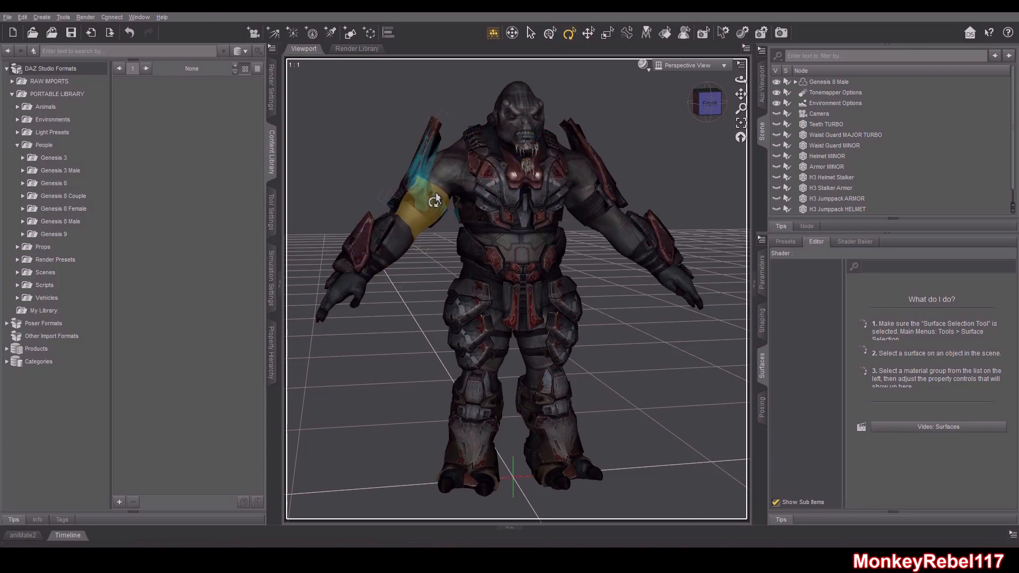
pyautogui.click(435, 196)
pyautogui.moveTo(479, 160)
pyautogui.mouseDown()
pyautogui.moveTo(495, 170)
pyautogui.moveTo(478, 143)
pyautogui.mouseUp()
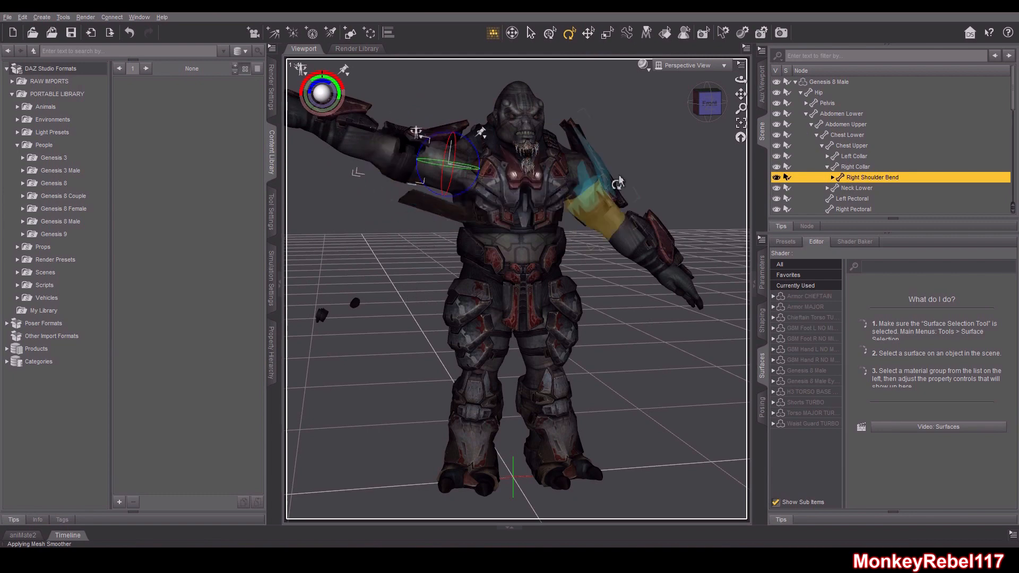
# Select the left shoulder bend and raise the figure's left arm to test how the armor follows
pyautogui.click(709, 103)
pyautogui.click(615, 218)
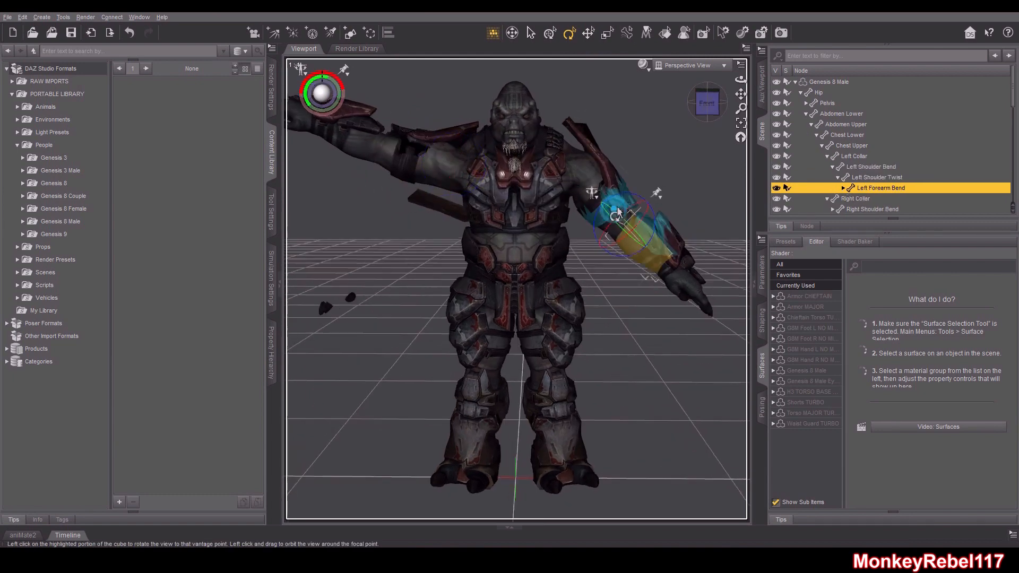
pyautogui.click(592, 192)
pyautogui.click(587, 173)
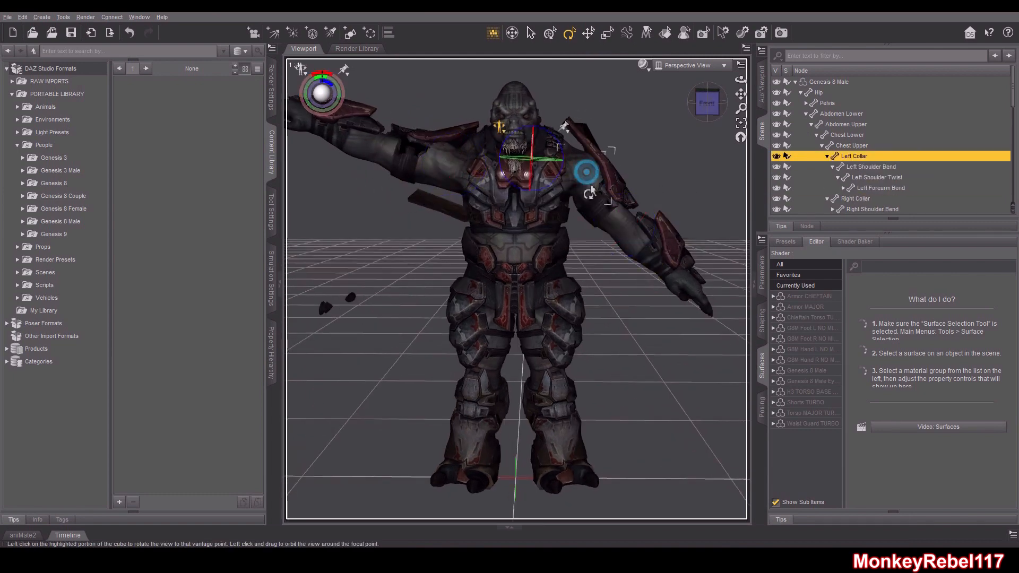
pyautogui.click(598, 214)
pyautogui.moveTo(615, 198); pyautogui.dragTo(619, 169)
pyautogui.moveTo(708, 104); pyautogui.dragTo(421, 158)
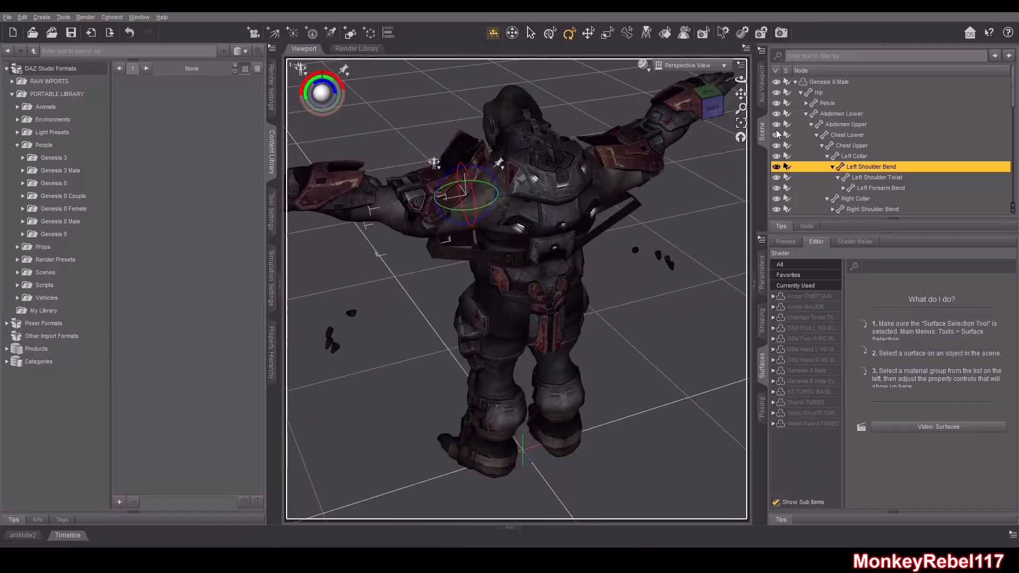
pyautogui.click(710, 104)
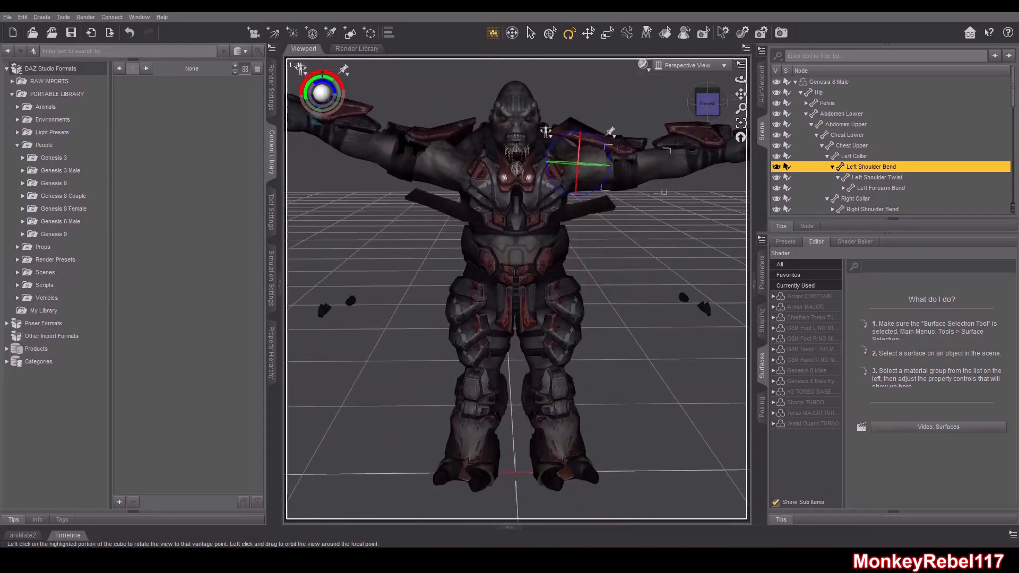
# Activate the Node Weight Map Brush and select the General Weights map of the Left Shoulder Bend
pyautogui.click(64, 17)
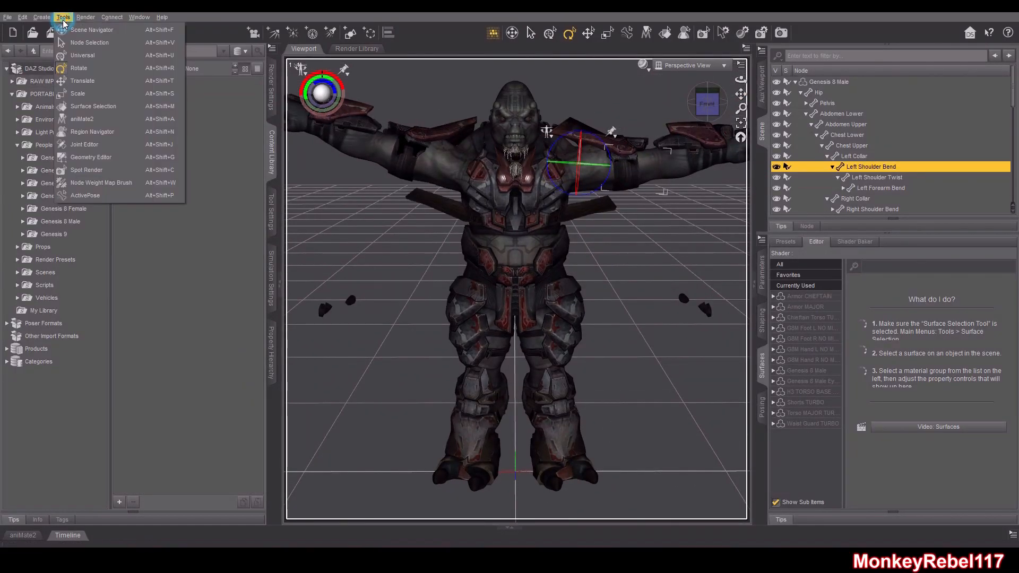
pyautogui.click(98, 183)
pyautogui.click(271, 210)
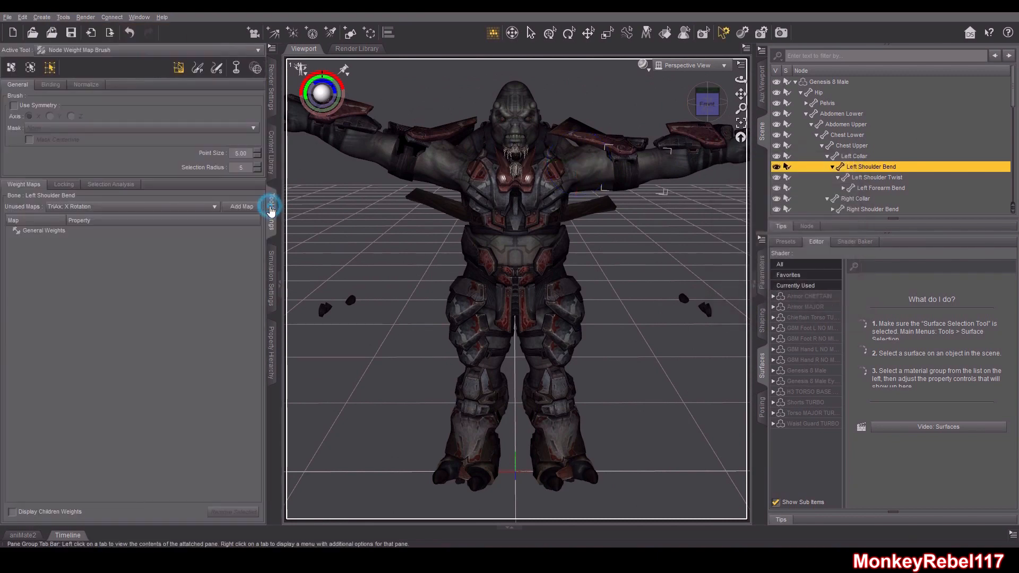
pyautogui.click(45, 231)
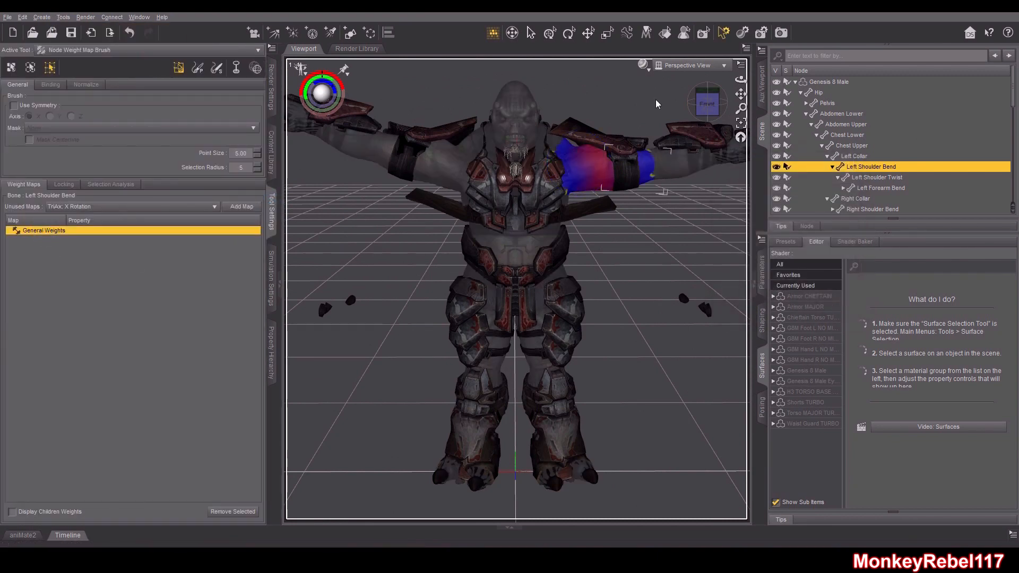
# Zoom in on the left shoulder to inspect the weight map coloring on the armor
pyautogui.moveTo(707, 103); pyautogui.dragTo(667, 171)
pyautogui.scroll(8, 580, 205)
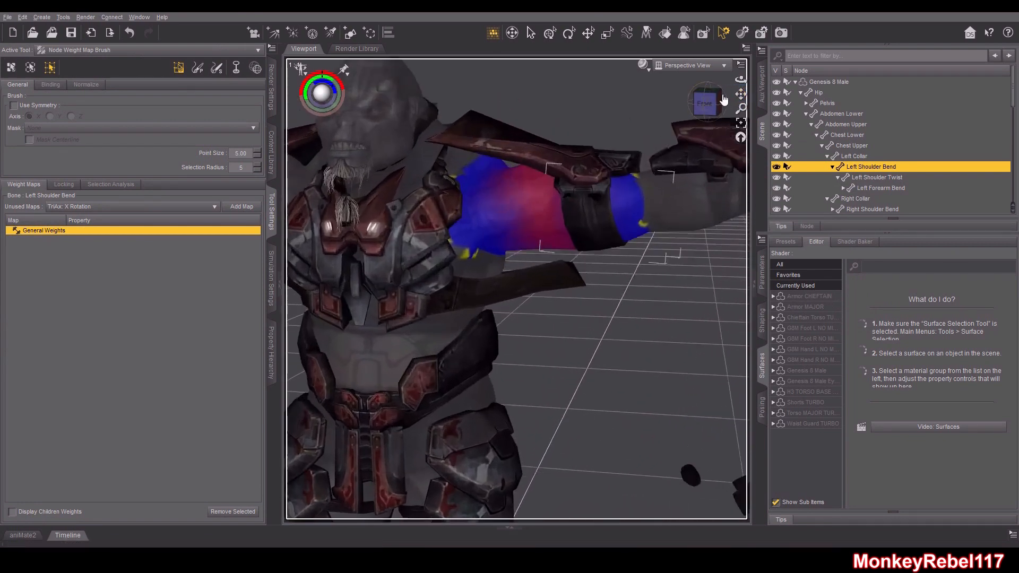
pyautogui.click(706, 104)
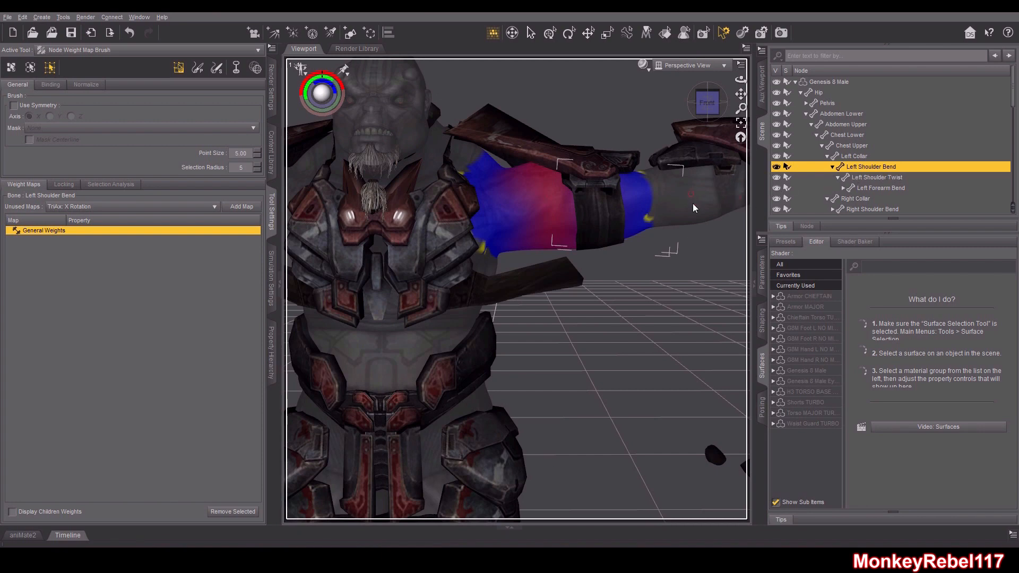
pyautogui.click(800, 92)
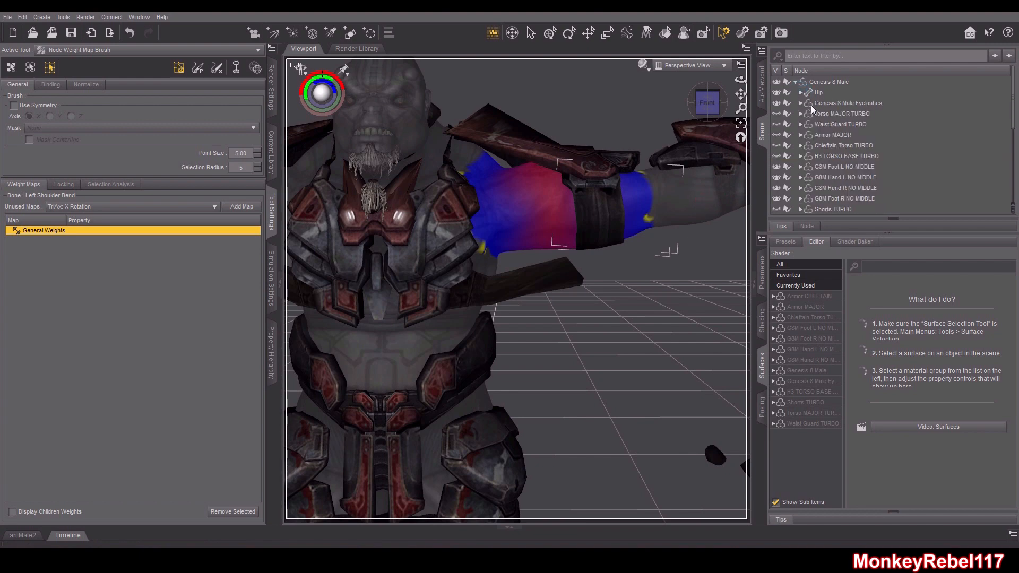
# Expand the Armor CHEFTAIN skeleton in the scene hierarchy and select its Chest Upper bone
pyautogui.scroll(-3, 844, 167)
pyautogui.click(808, 131)
pyautogui.click(800, 130)
pyautogui.click(806, 140)
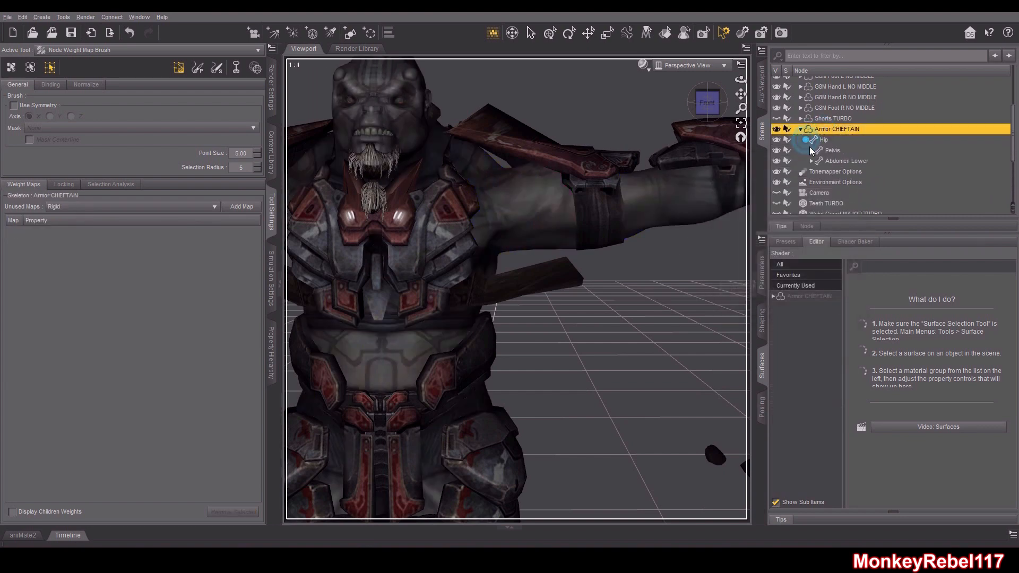
pyautogui.click(810, 162)
pyautogui.click(817, 175)
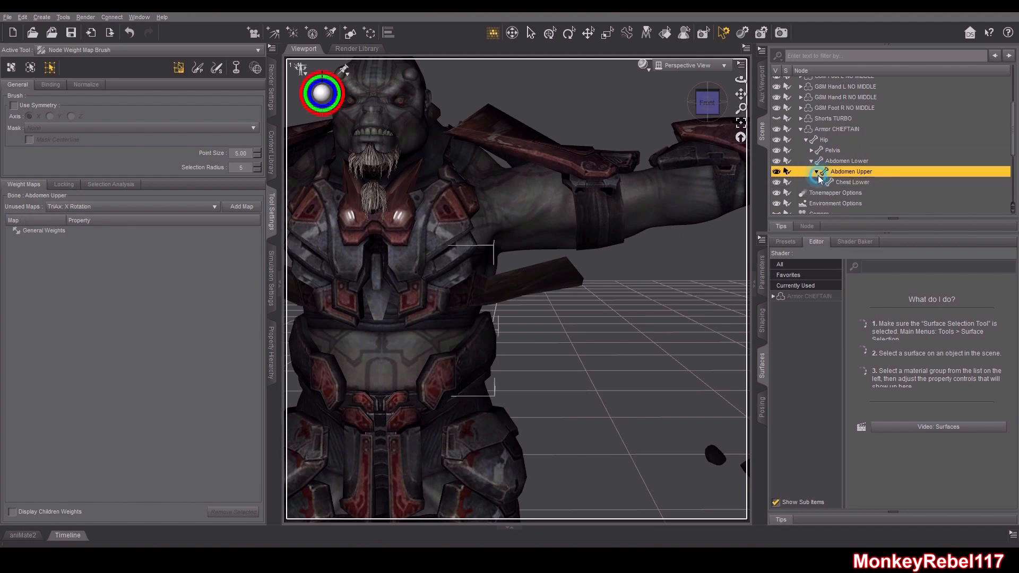
pyautogui.click(822, 182)
pyautogui.click(856, 193)
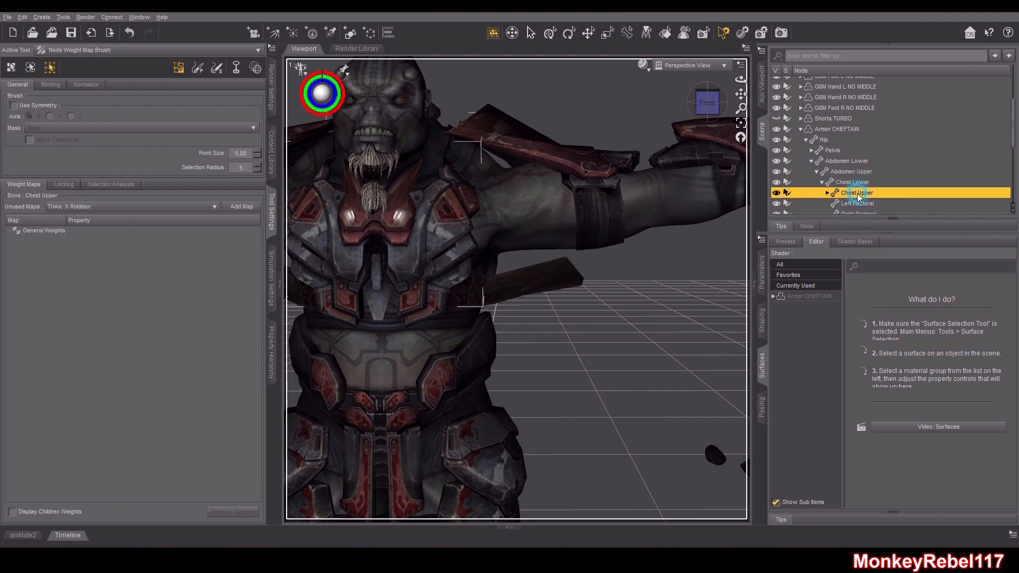
# Reselect the armor's Chest Upper bone and display its General Weights map on the model
pyautogui.moveTo(708, 103)
pyautogui.mouseDown()
pyautogui.moveTo(738, 111)
pyautogui.moveTo(708, 102)
pyautogui.mouseUp()
pyautogui.scroll(3, 921, 145)
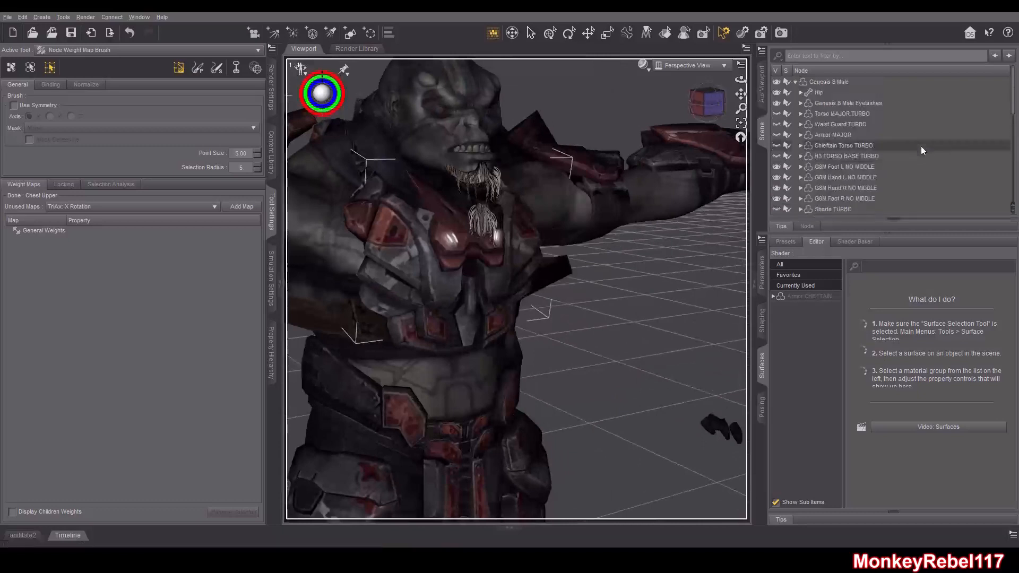
pyautogui.click(784, 84)
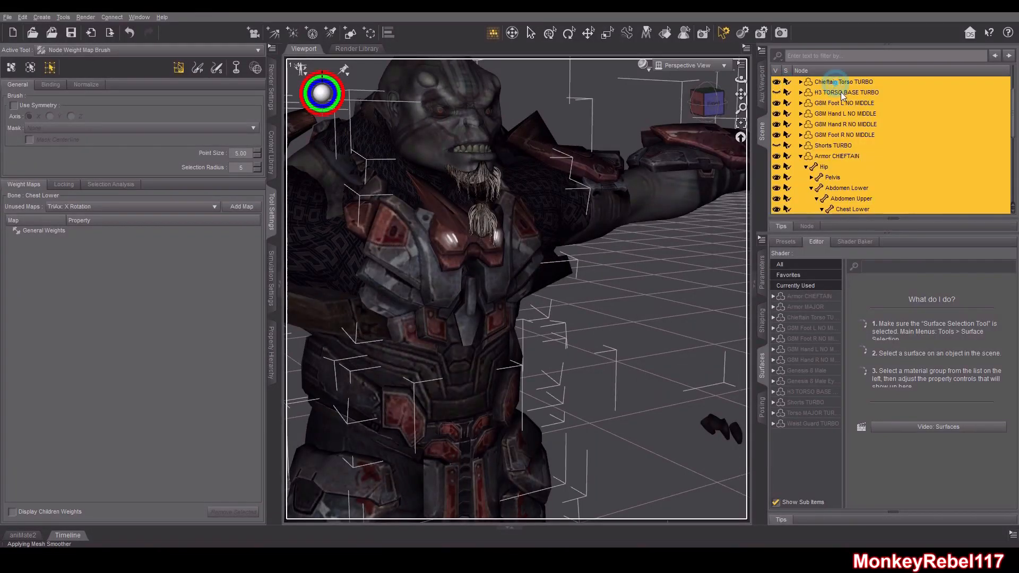
pyautogui.click(832, 134)
pyautogui.click(819, 83)
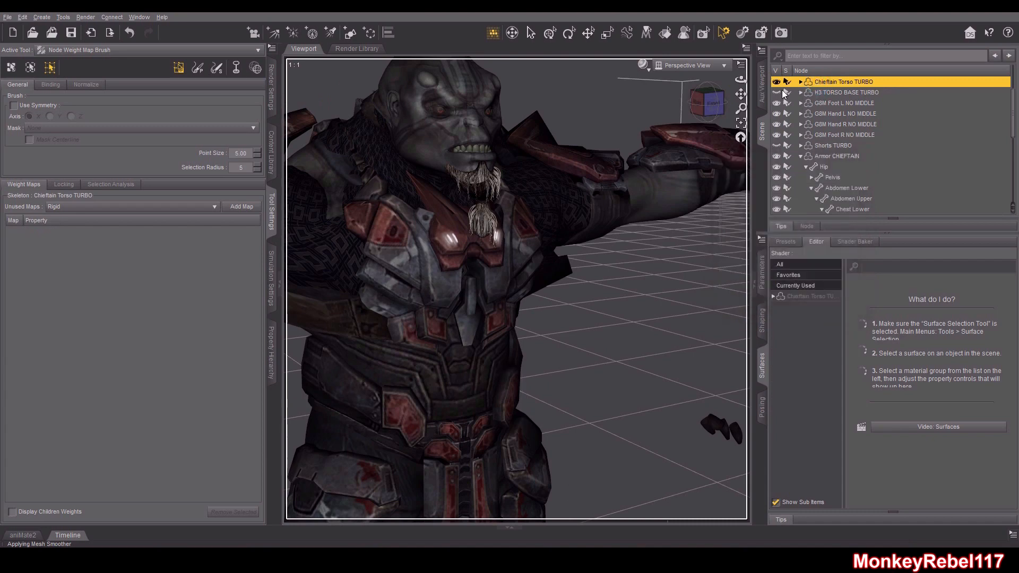
pyautogui.click(777, 83)
pyautogui.click(841, 113)
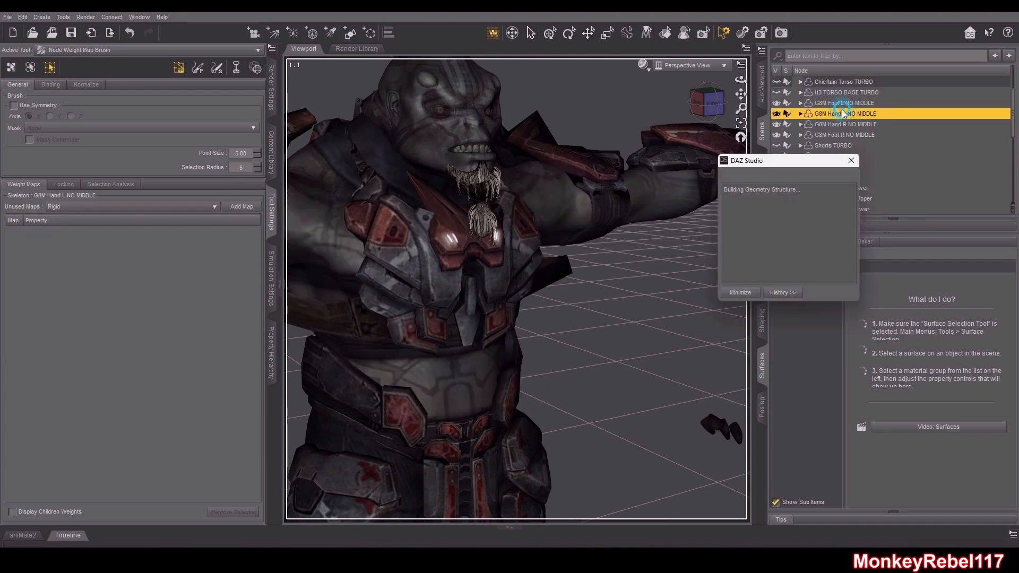
pyautogui.scroll(-2, 812, 99)
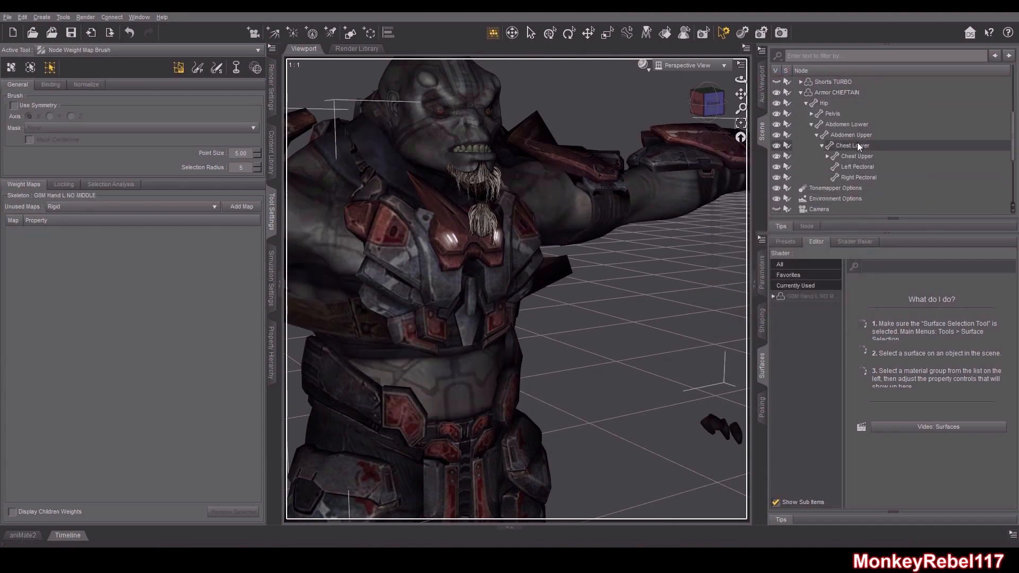
pyautogui.scroll(-1, 859, 137)
pyautogui.click(864, 133)
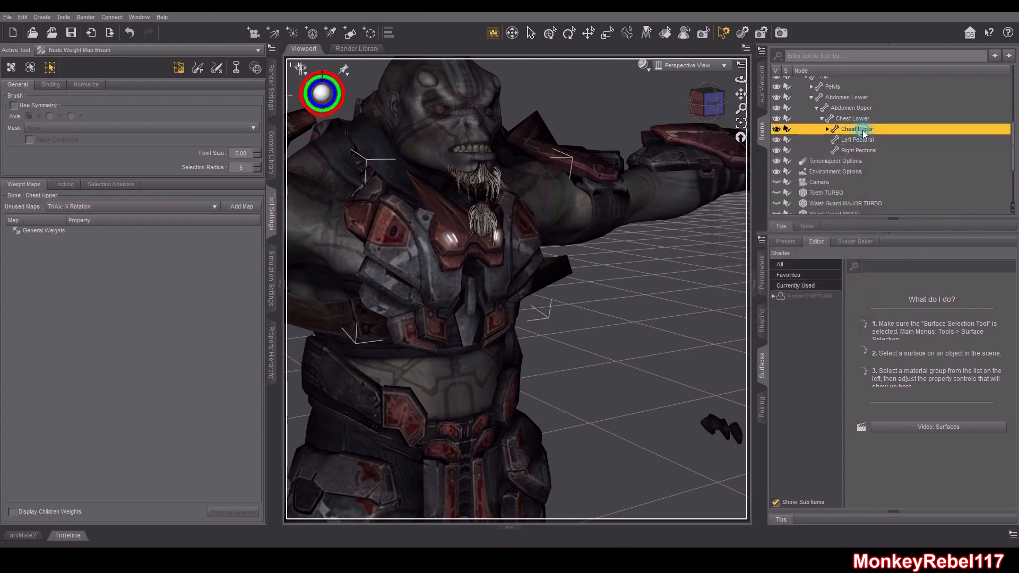
pyautogui.moveTo(473, 171); pyautogui.dragTo(444, 171, button='middle')
pyautogui.click(44, 232)
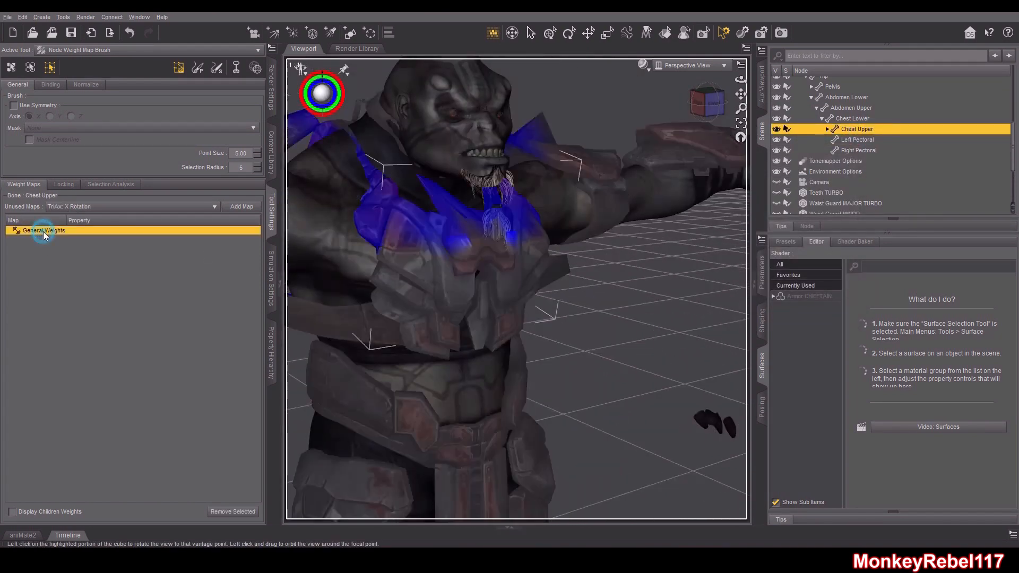
# Select the armor's Chest Lower bone and view its weight map from the back of the figure
pyautogui.click(710, 103)
pyautogui.moveTo(710, 107); pyautogui.dragTo(783, 106)
pyautogui.moveTo(849, 115); pyautogui.dragTo(808, 148)
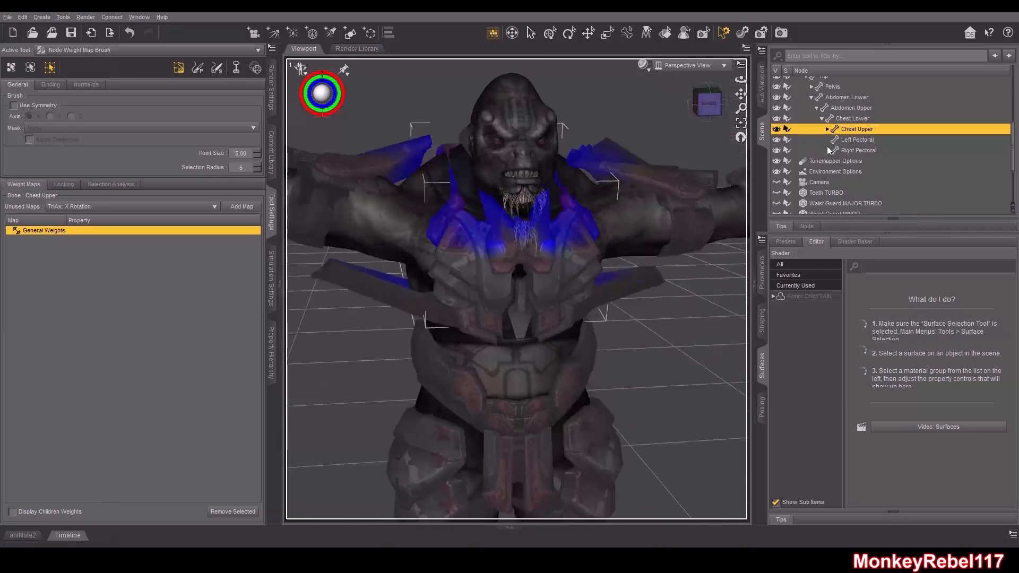
pyautogui.click(827, 129)
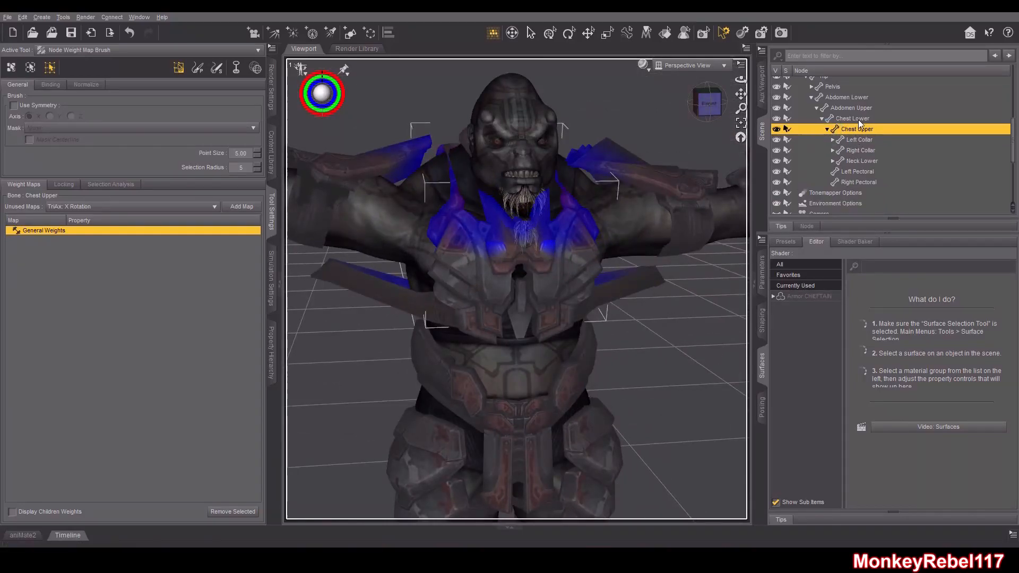
pyautogui.click(854, 120)
pyautogui.moveTo(719, 118); pyautogui.dragTo(656, 104)
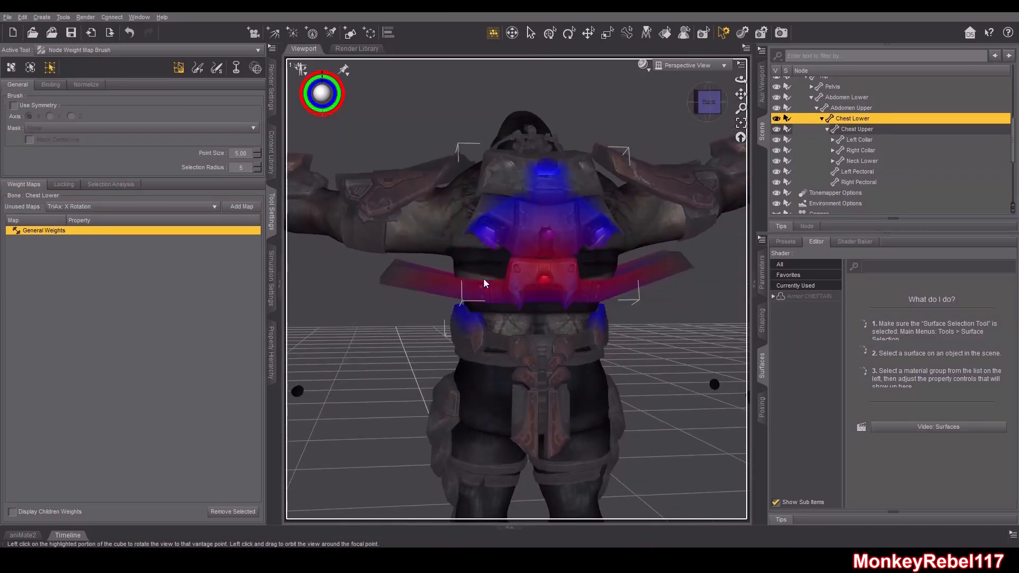
# Set the weight brush to Paint mode and change its selection mode to Lasso Selection
pyautogui.click(197, 69)
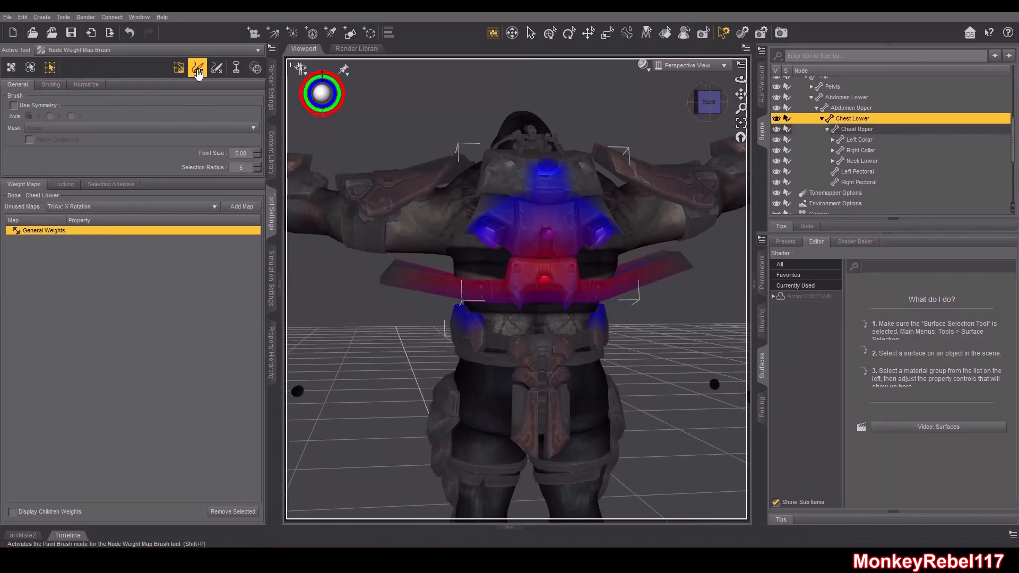
pyautogui.rightClick(389, 141)
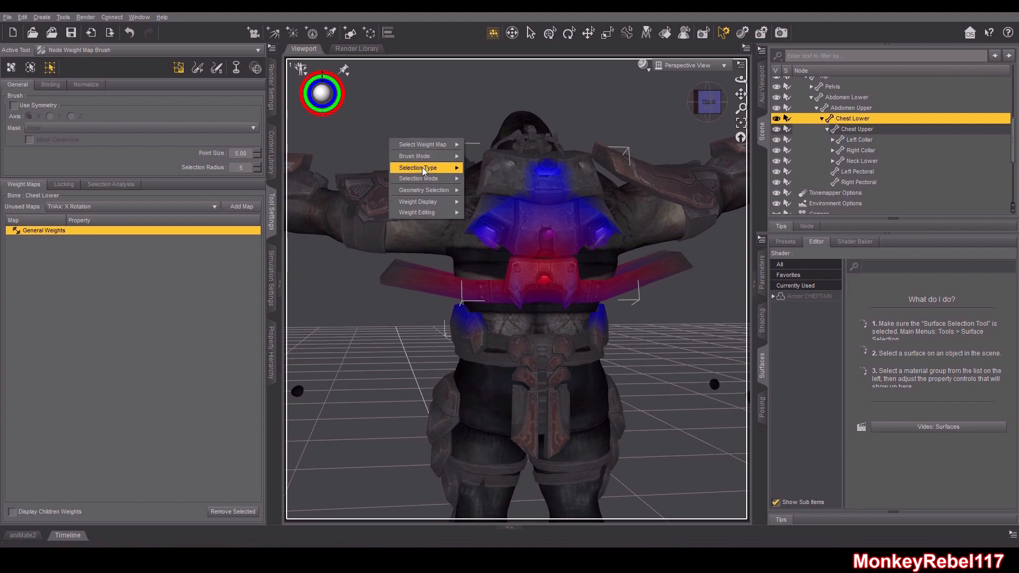
pyautogui.moveTo(423, 171)
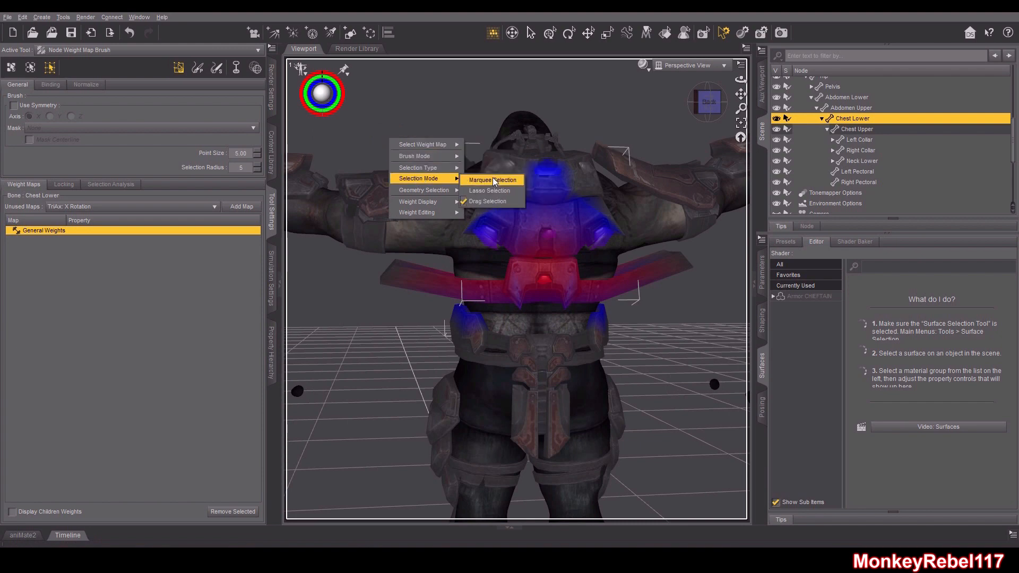
pyautogui.click(489, 191)
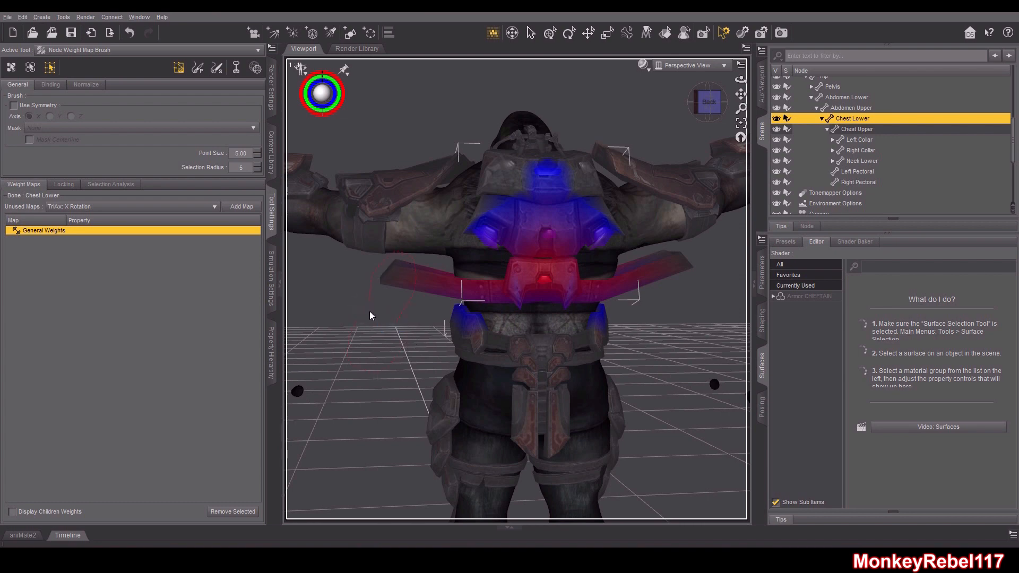
# Select the vertices at the tip of the armor's left side flap in geometry selection mode
pyautogui.scroll(3, 427, 271)
pyautogui.moveTo(708, 103); pyautogui.dragTo(751, 112)
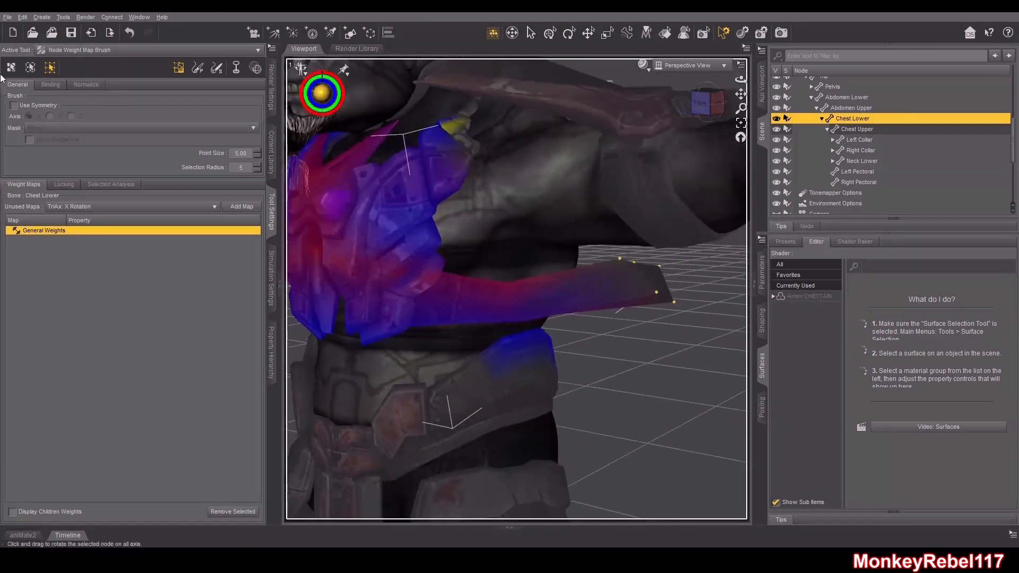
pyautogui.click(10, 68)
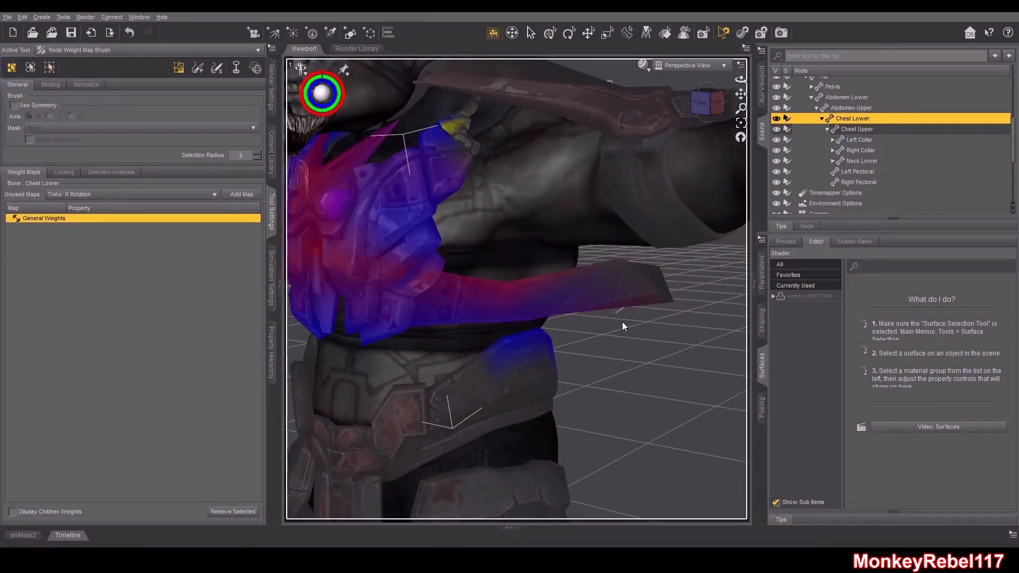
pyautogui.click(42, 74)
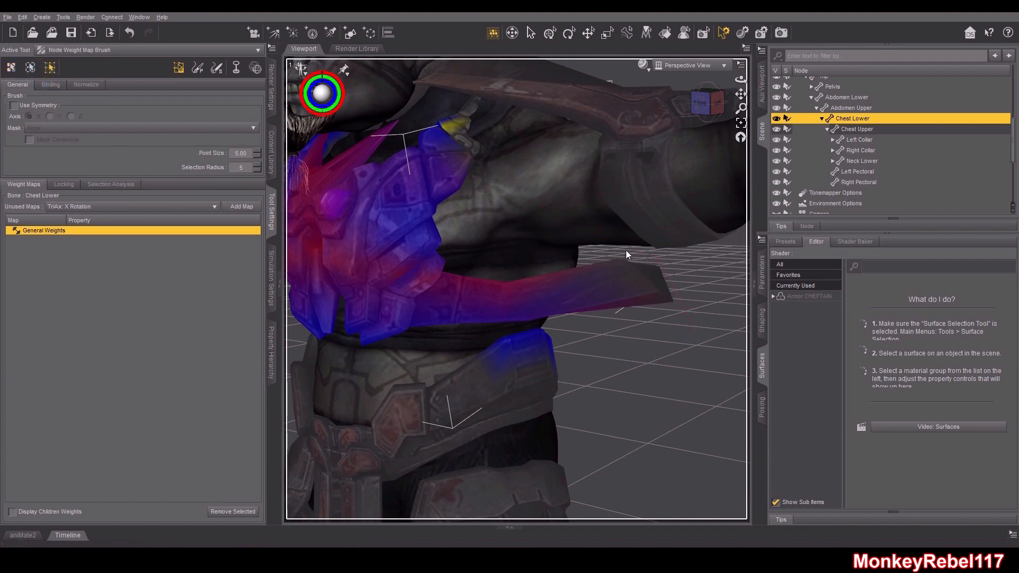
pyautogui.click(699, 103)
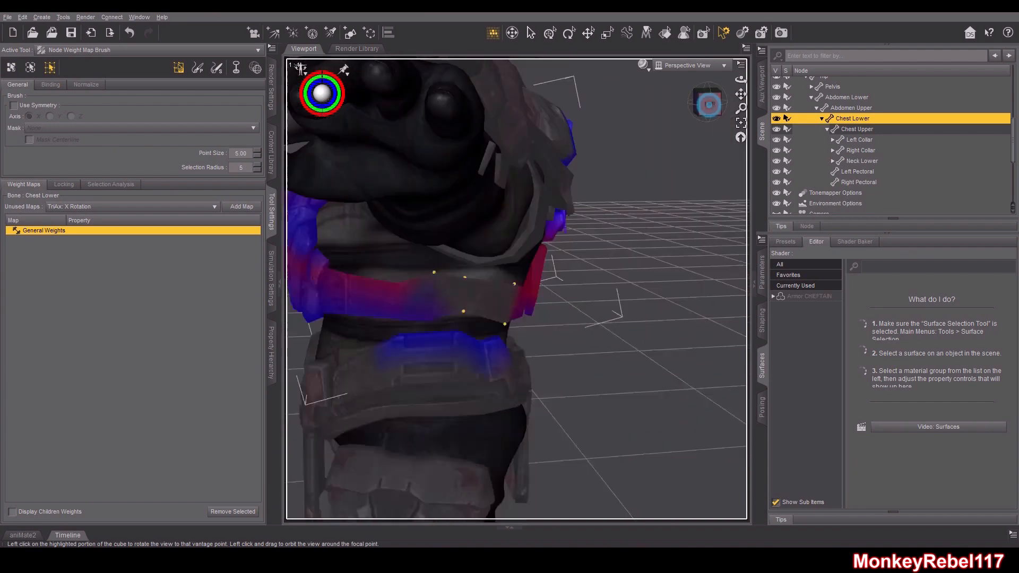
# Fill the selected flap vertices with a 100% Chest Lower weight
pyautogui.rightClick(342, 331)
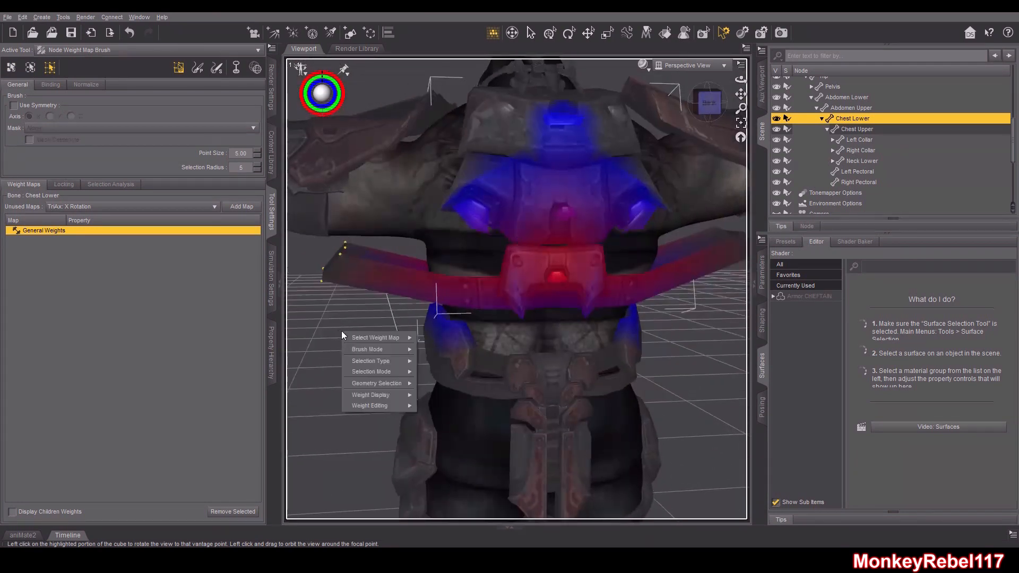
pyautogui.moveTo(376, 396)
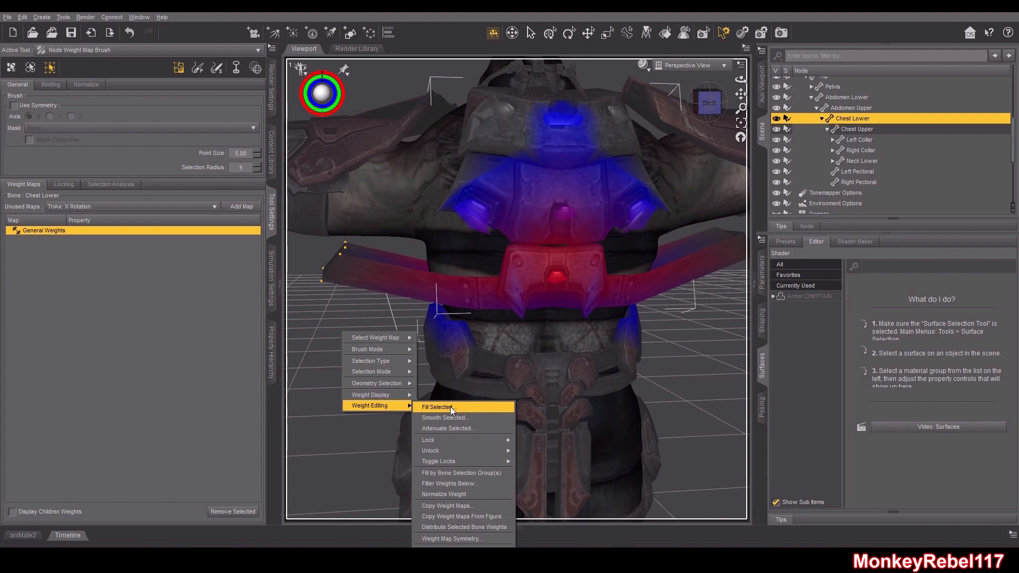
pyautogui.click(450, 417)
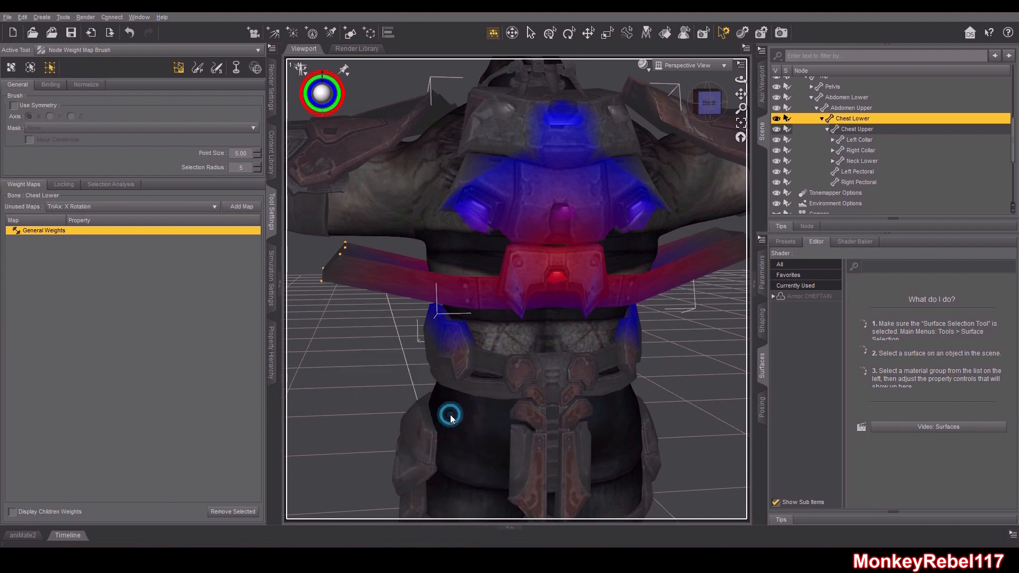
pyautogui.click(499, 306)
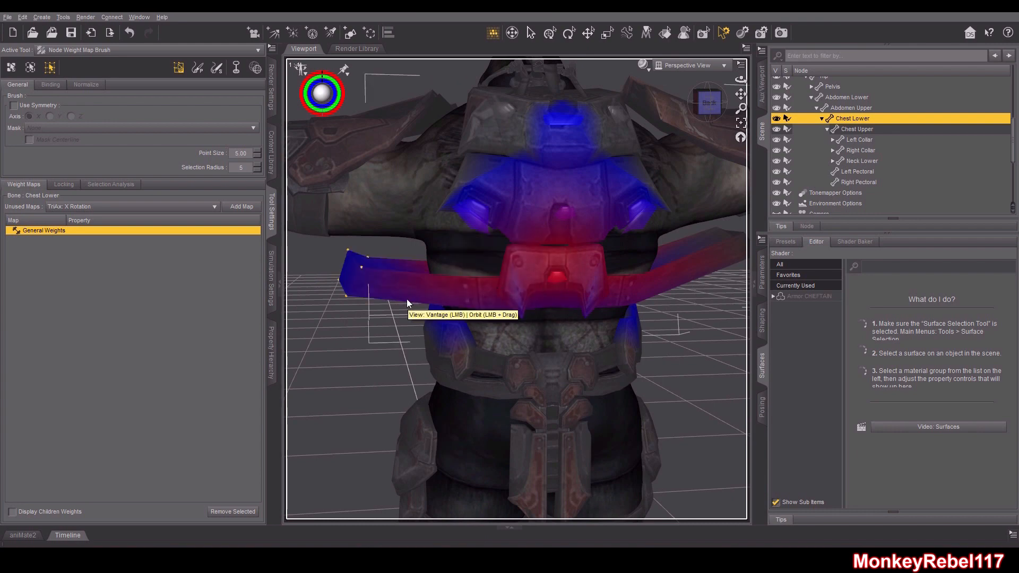
pyautogui.rightClick(399, 315)
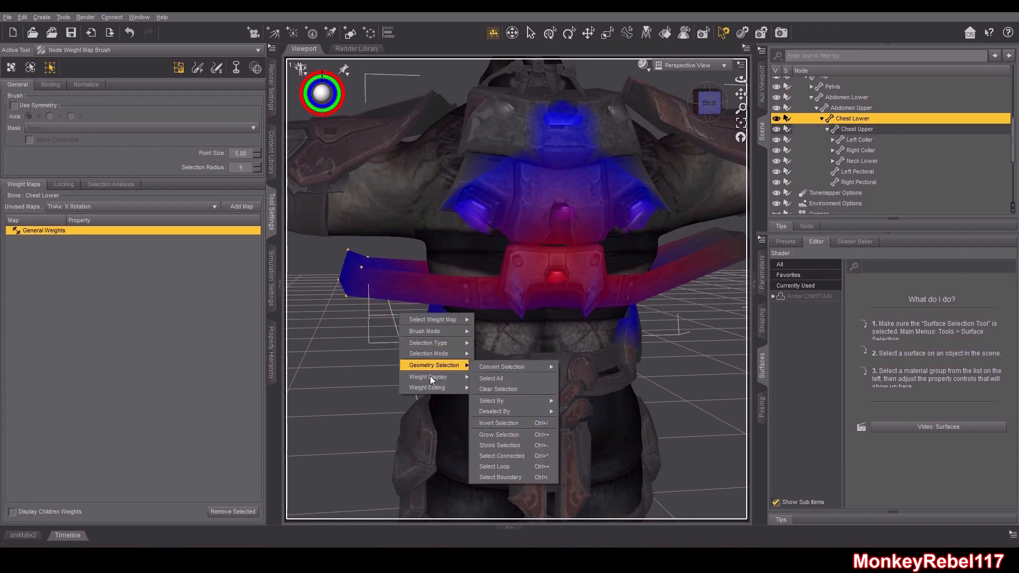
pyautogui.moveTo(433, 392)
pyautogui.click(480, 387)
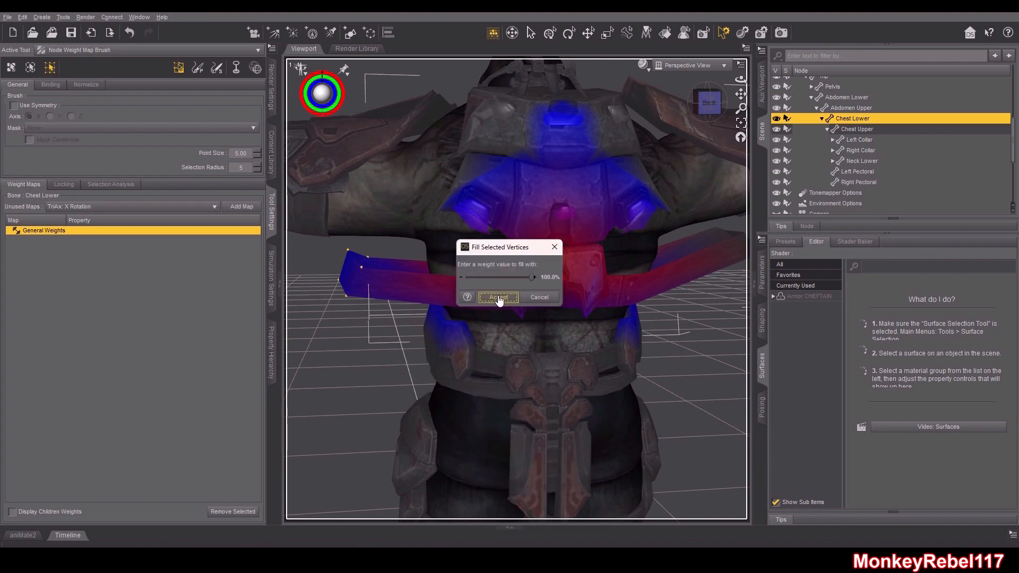
pyautogui.click(503, 299)
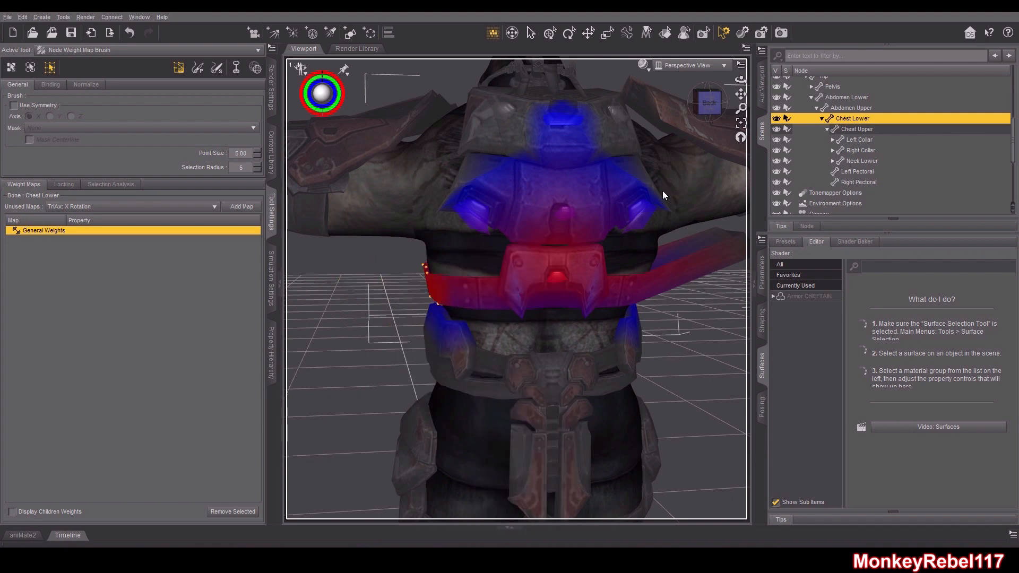
# Fill the selected vertices at the tip of the opposite side flap with Chest Lower weight
pyautogui.moveTo(710, 103); pyautogui.dragTo(833, 91)
pyautogui.scroll(-3, 641, 164)
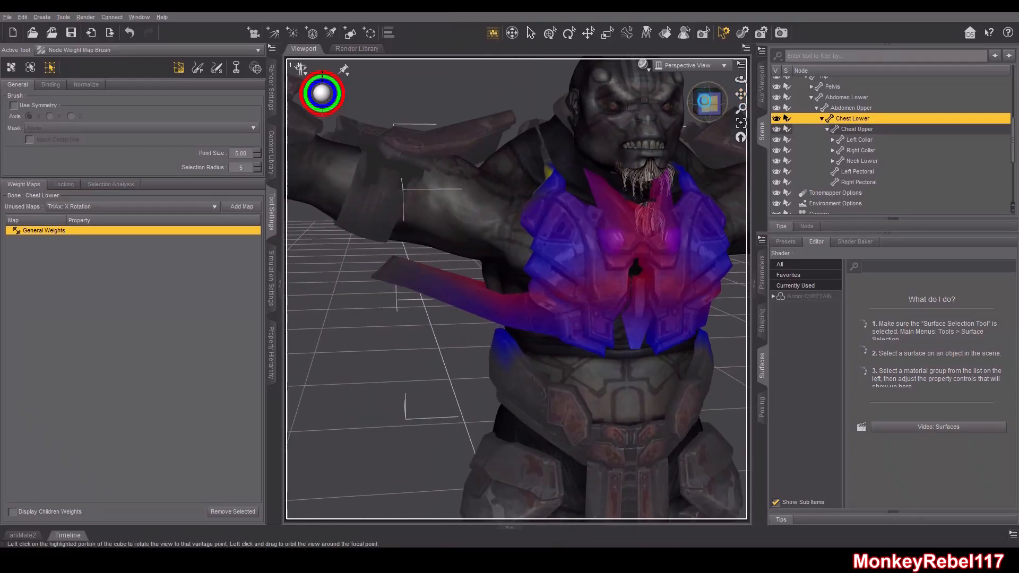
pyautogui.moveTo(708, 105); pyautogui.dragTo(700, 105)
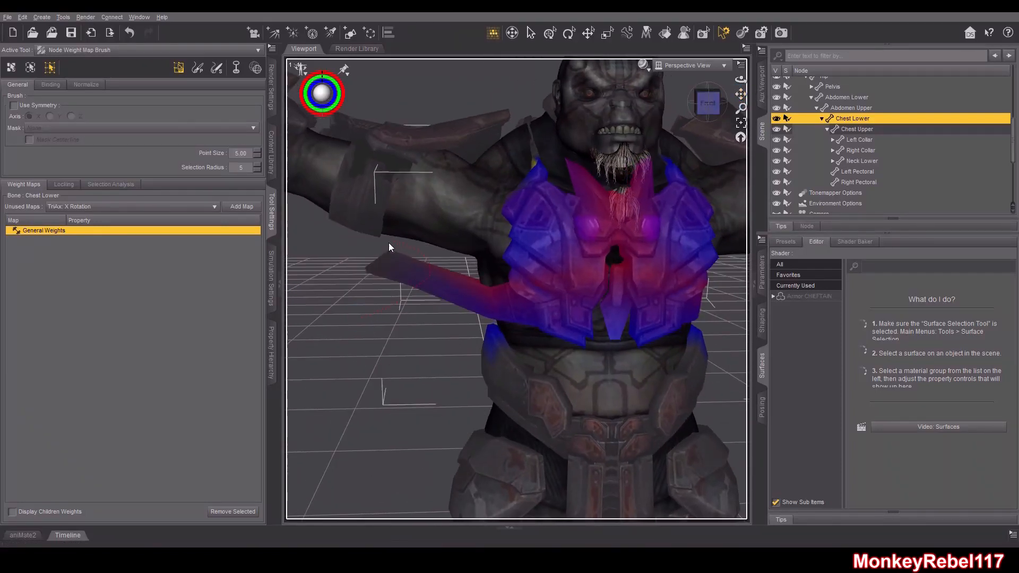
pyautogui.rightClick(361, 304)
pyautogui.moveTo(399, 376)
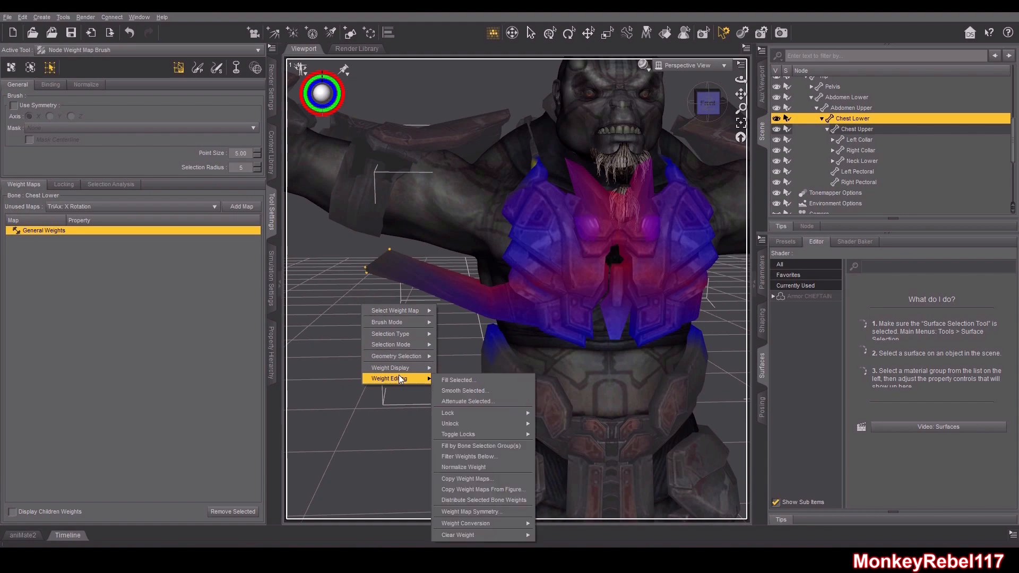
pyautogui.click(451, 380)
pyautogui.click(495, 301)
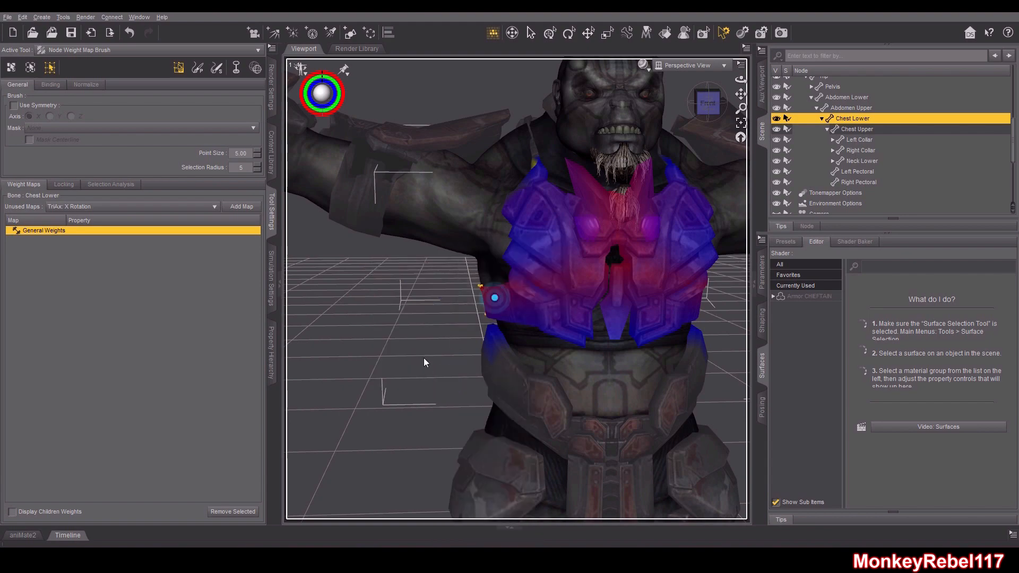
# Switch the weight brush to Smooth mode and orbit around the torso to review the Chest Lower weights
pyautogui.moveTo(708, 102); pyautogui.dragTo(773, 89)
pyautogui.click(217, 68)
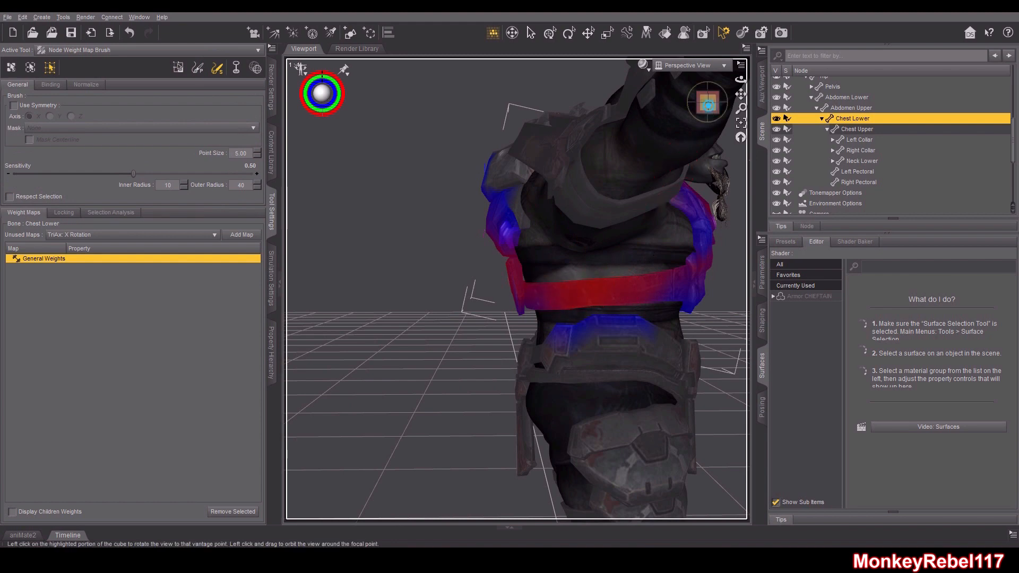
pyautogui.click(699, 102)
pyautogui.moveTo(701, 102); pyautogui.dragTo(650, 104)
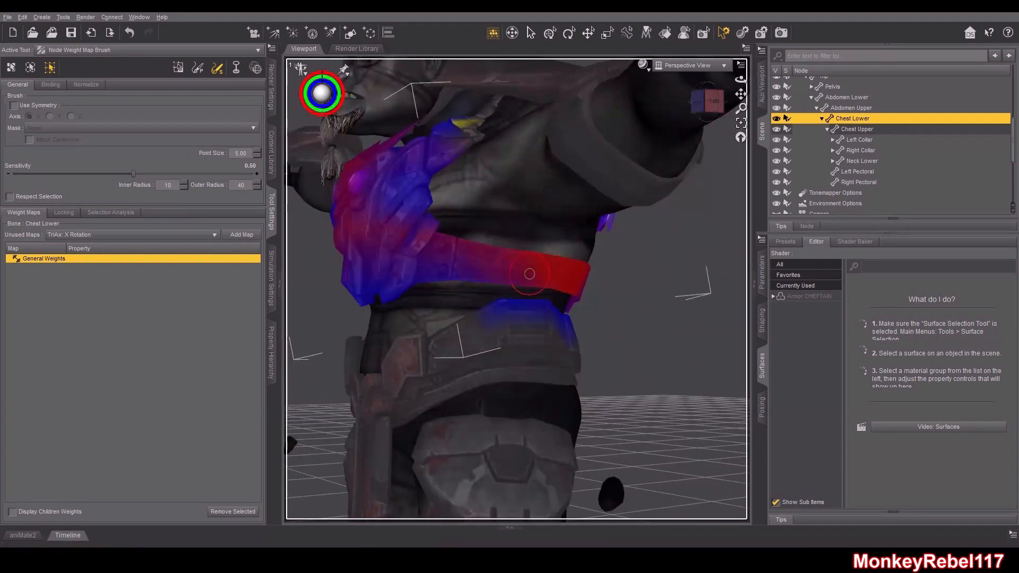
pyautogui.click(708, 101)
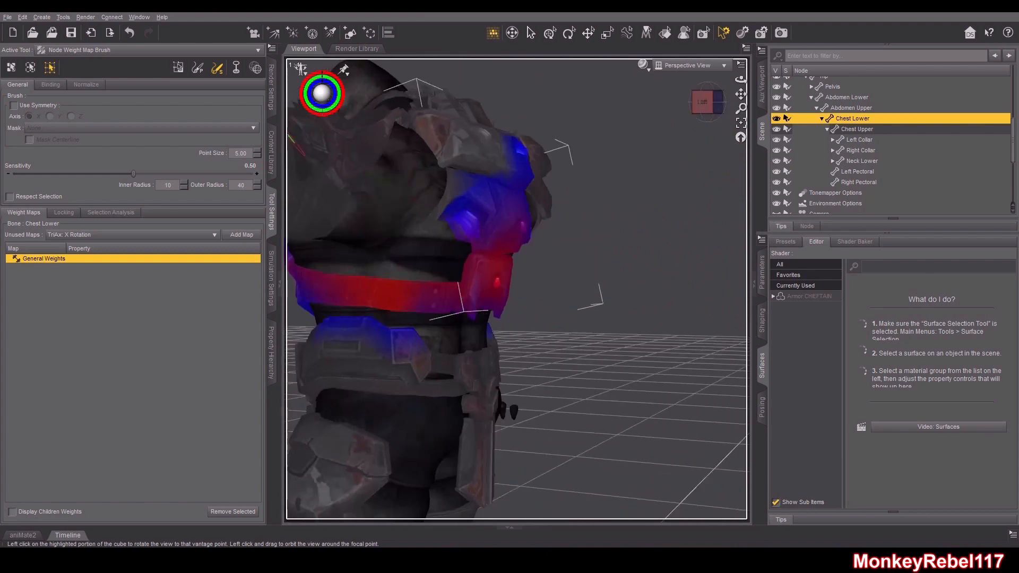
# Rotate the figure's head with the Rotate tool to test how the armor deforms around the neck
pyautogui.moveTo(704, 108); pyautogui.dragTo(666, 127)
pyautogui.scroll(5, 660, 169)
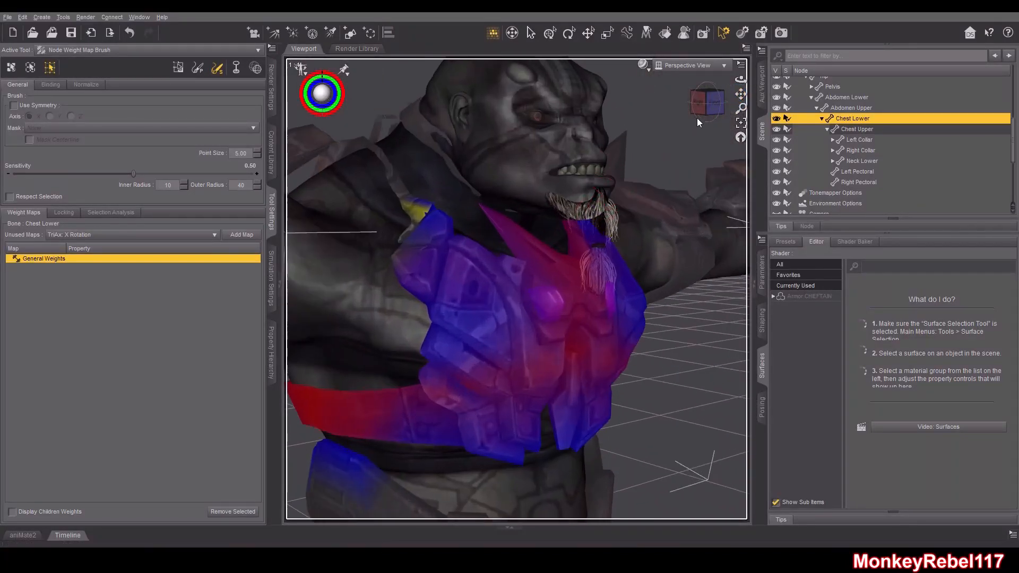
pyautogui.moveTo(711, 103); pyautogui.dragTo(748, 102)
pyautogui.click(569, 33)
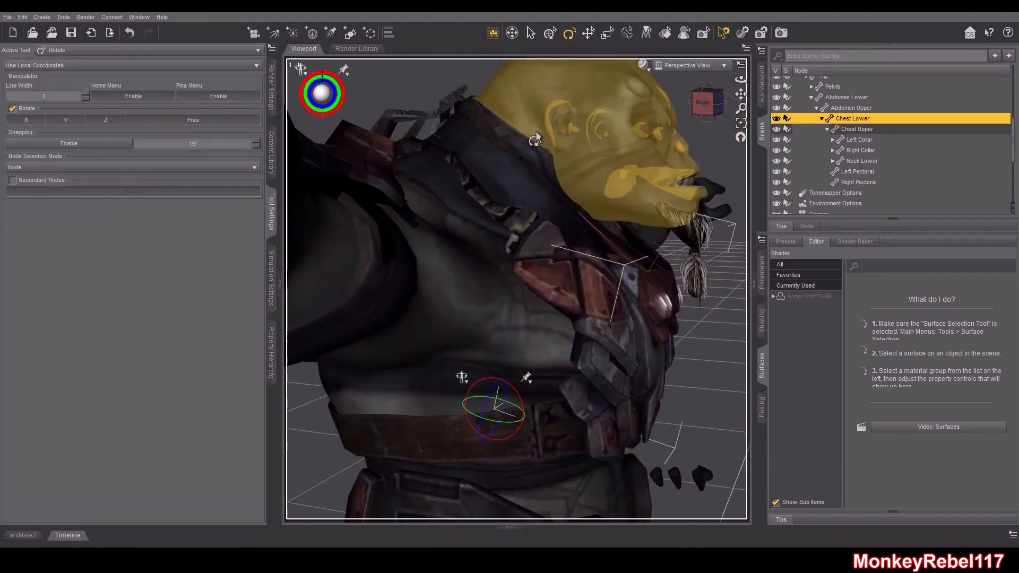
pyautogui.click(547, 140)
pyautogui.moveTo(595, 137); pyautogui.dragTo(591, 128)
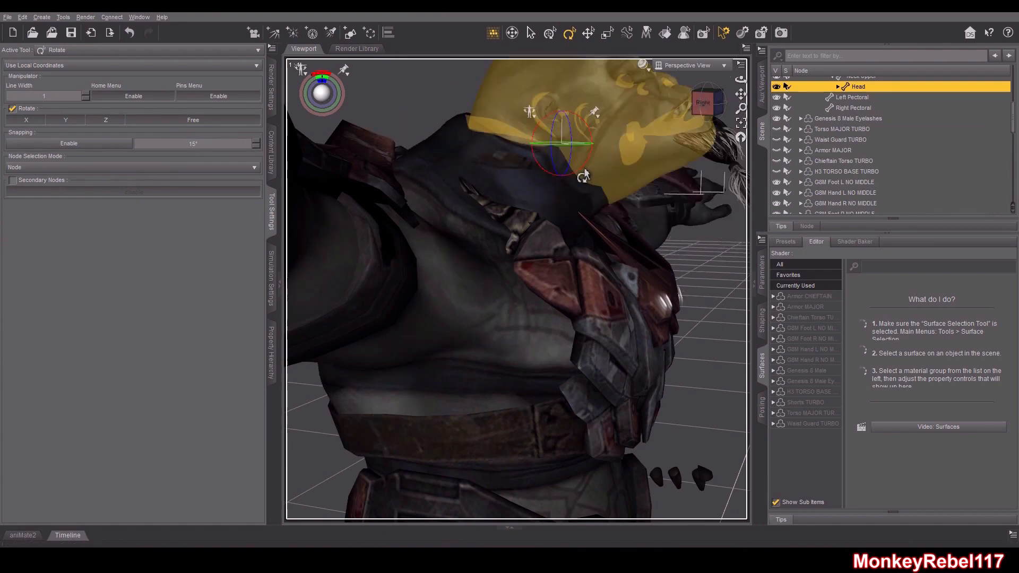
pyautogui.moveTo(716, 95); pyautogui.dragTo(709, 103)
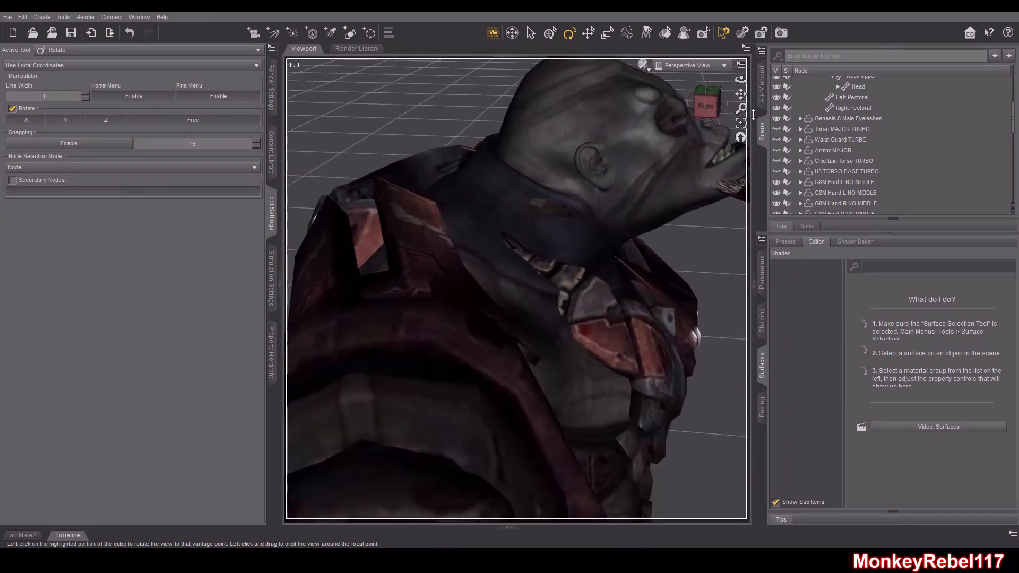
# Select the Chieftain Torso TURBO figure and hide it, then show it again
pyautogui.scroll(2, 912, 167)
pyautogui.click(864, 104)
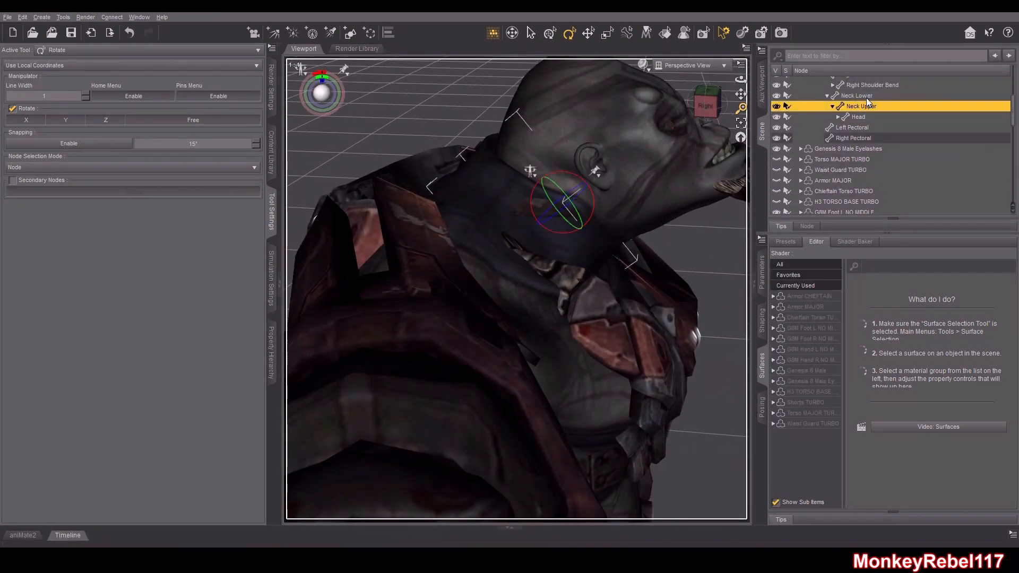
pyautogui.scroll(4, 843, 128)
pyautogui.click(800, 93)
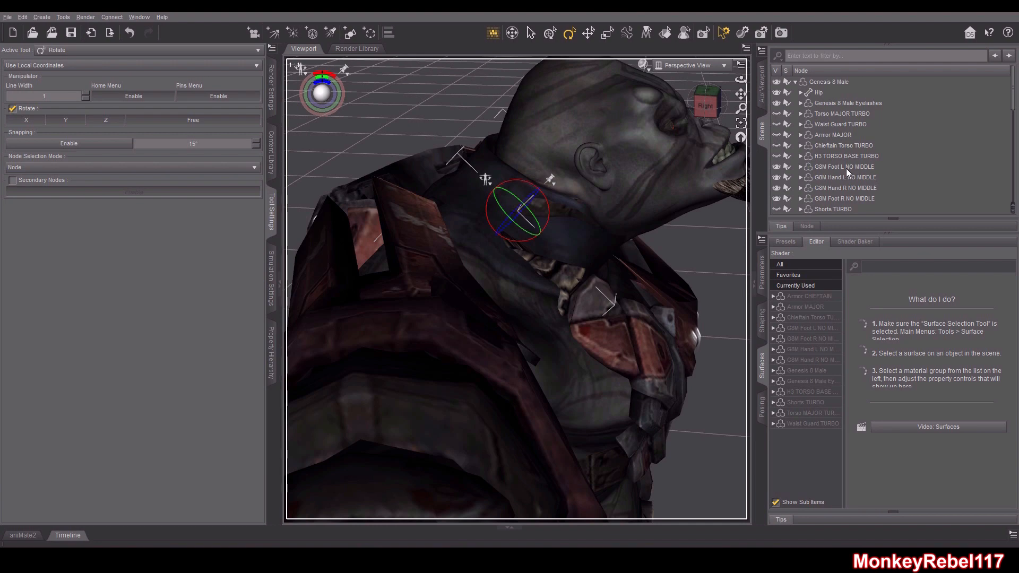
pyautogui.scroll(-1, 846, 168)
pyautogui.click(821, 117)
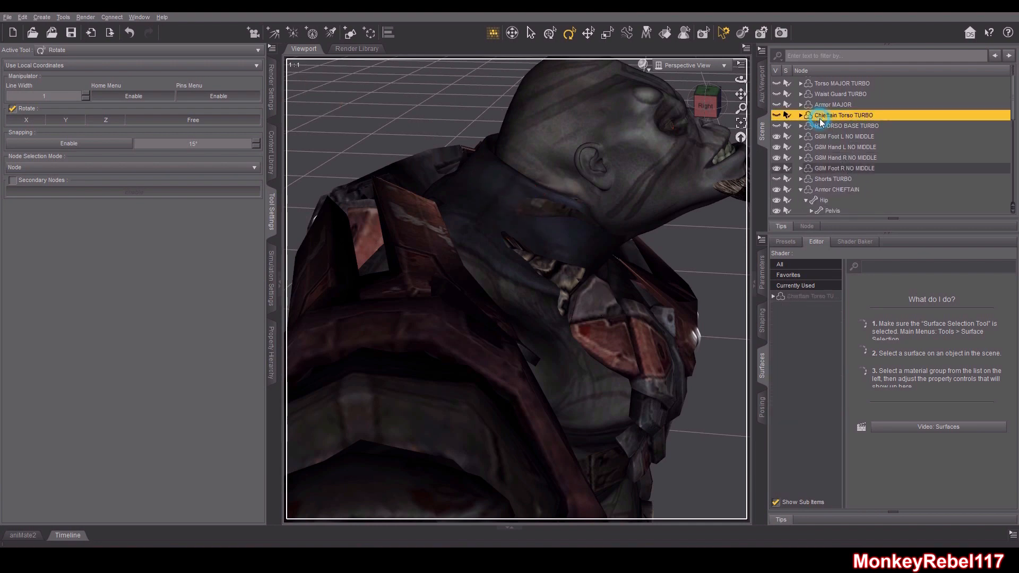
pyautogui.click(776, 116)
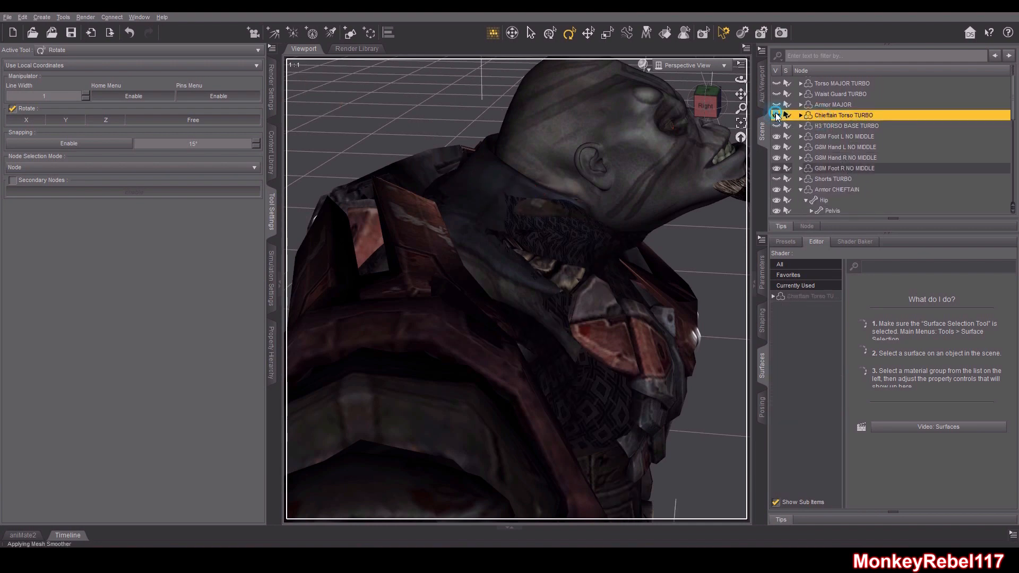
pyautogui.click(777, 116)
# Select the Armor CHEFTAIN's Neck Lower bone and display its General Weights with the Node Weight Map Brush
pyautogui.scroll(-1, 878, 126)
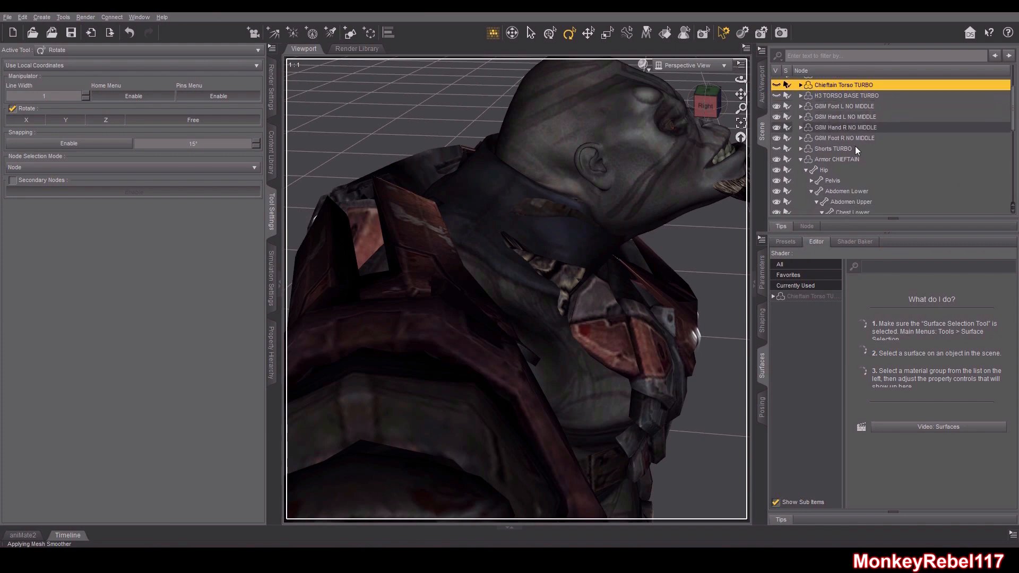
pyautogui.click(838, 161)
pyautogui.scroll(-4, 849, 154)
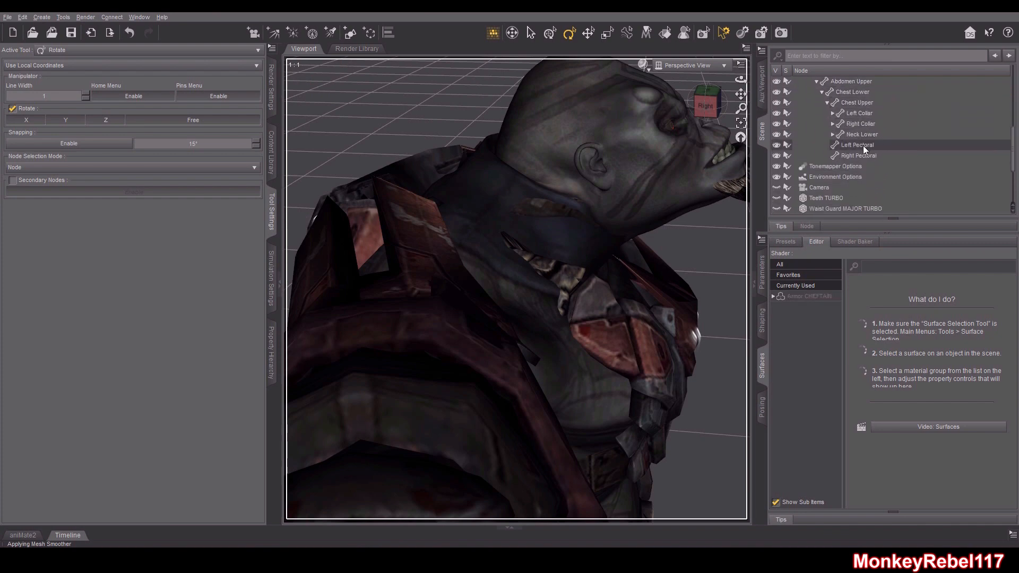
pyautogui.click(864, 134)
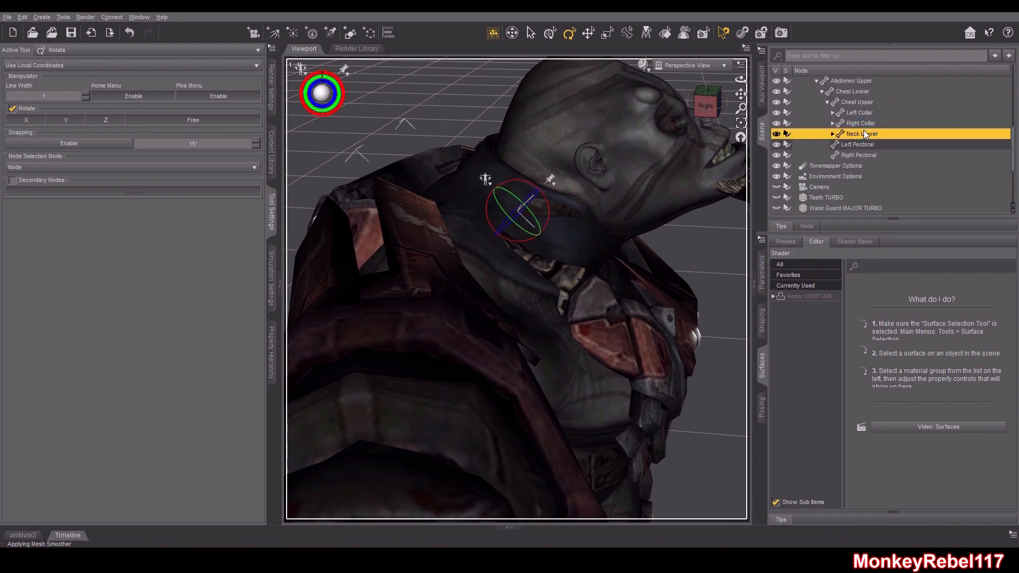
pyautogui.scroll(4, 881, 148)
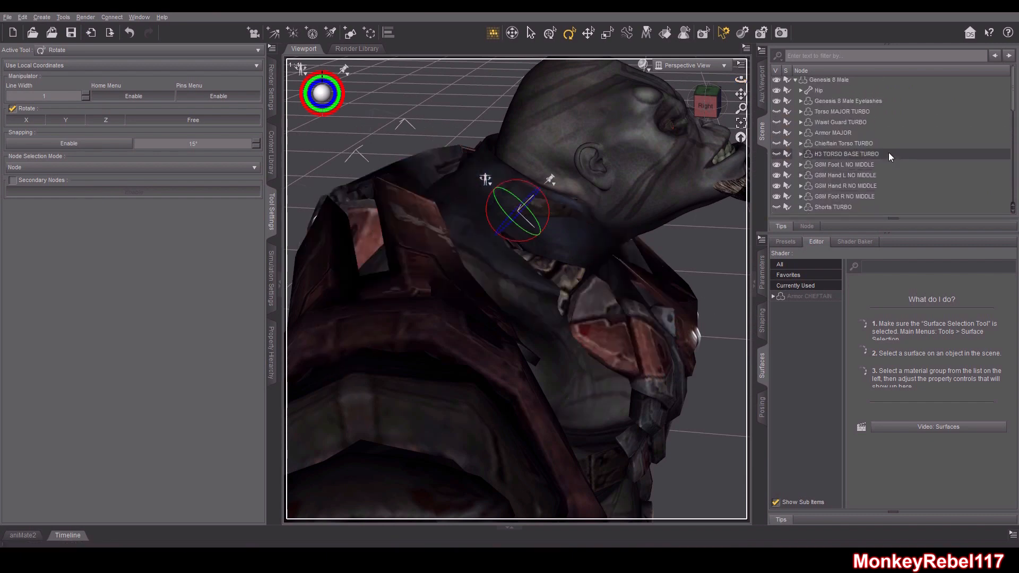
pyautogui.scroll(-2, 870, 127)
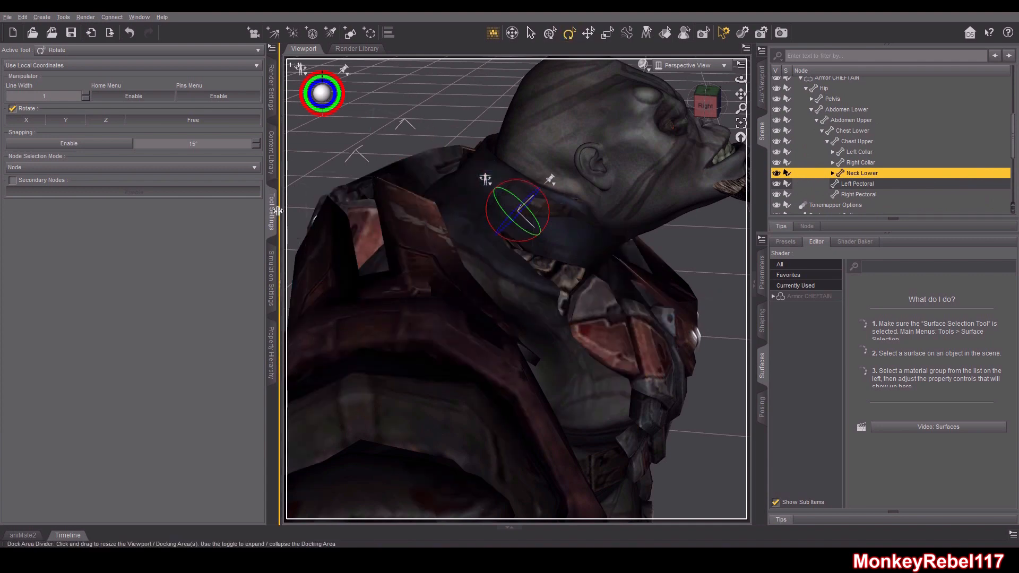
pyautogui.click(63, 17)
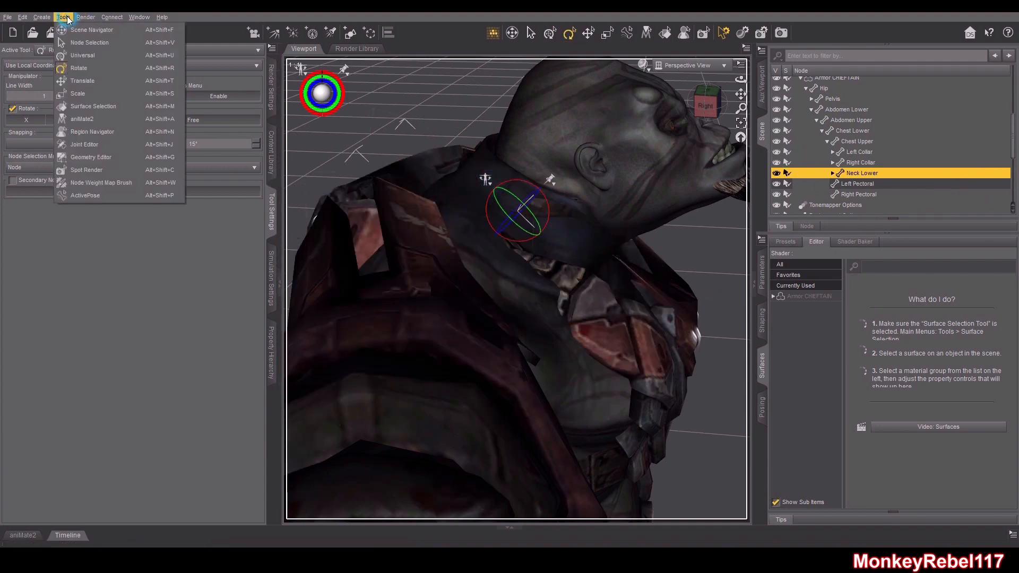
pyautogui.click(98, 182)
pyautogui.click(44, 260)
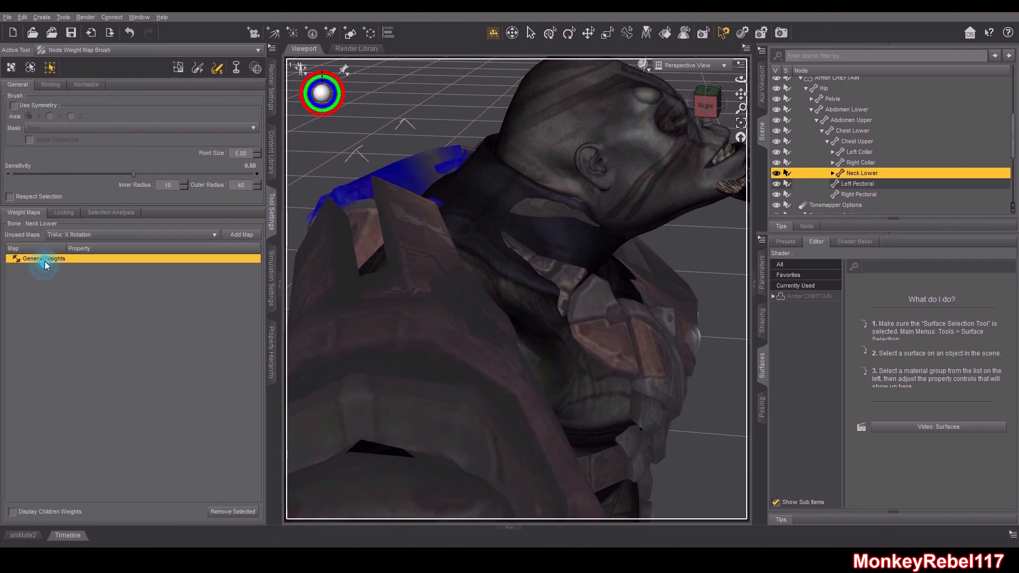
# Inspect the armor's Neck Upper and Head bone weight maps from several angles
pyautogui.click(710, 105)
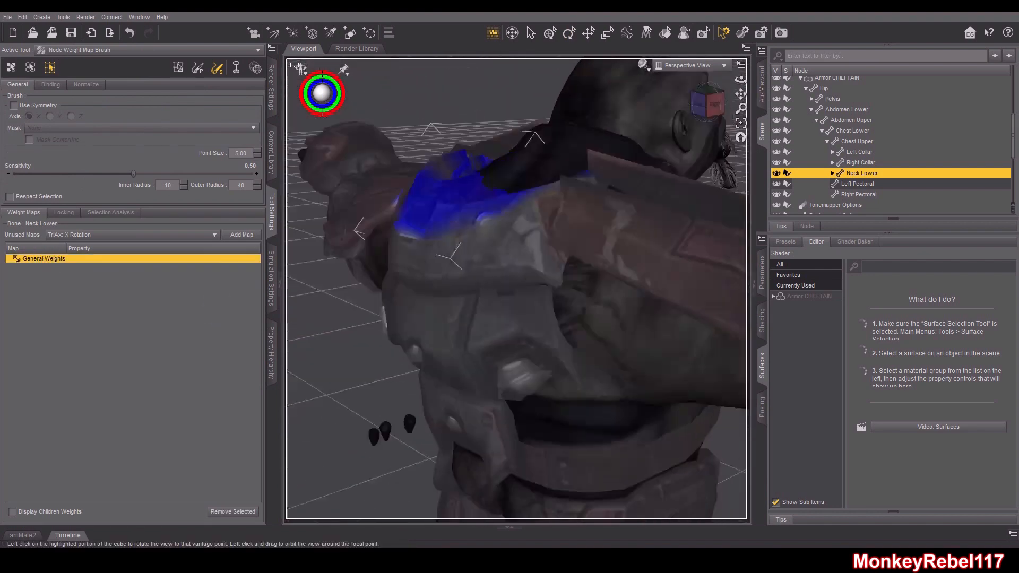
pyautogui.click(832, 173)
pyautogui.click(858, 184)
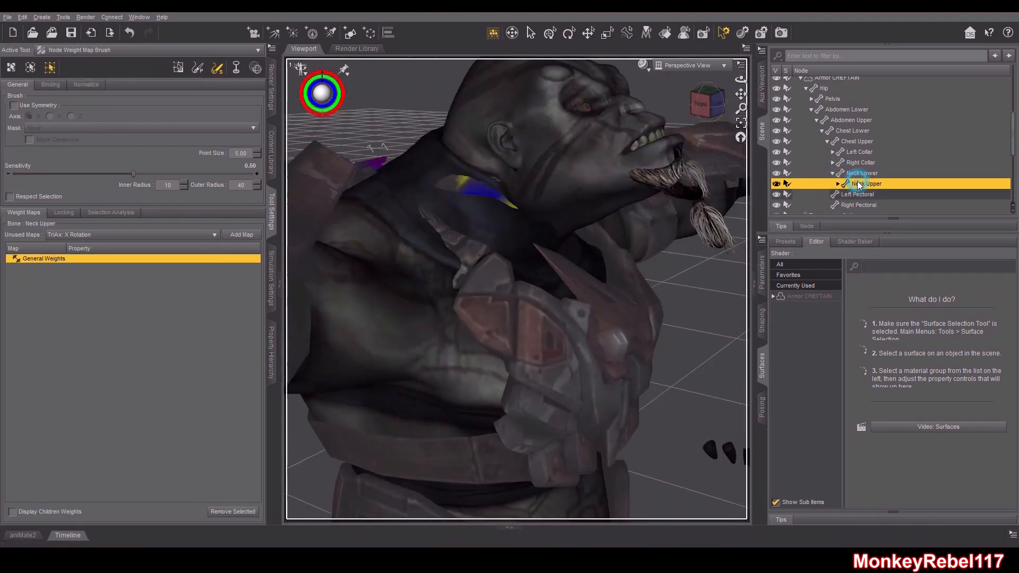
pyautogui.moveTo(703, 106)
pyautogui.mouseDown()
pyautogui.moveTo(705, 139)
pyautogui.moveTo(710, 109)
pyautogui.mouseUp()
pyautogui.click(838, 184)
pyautogui.click(862, 195)
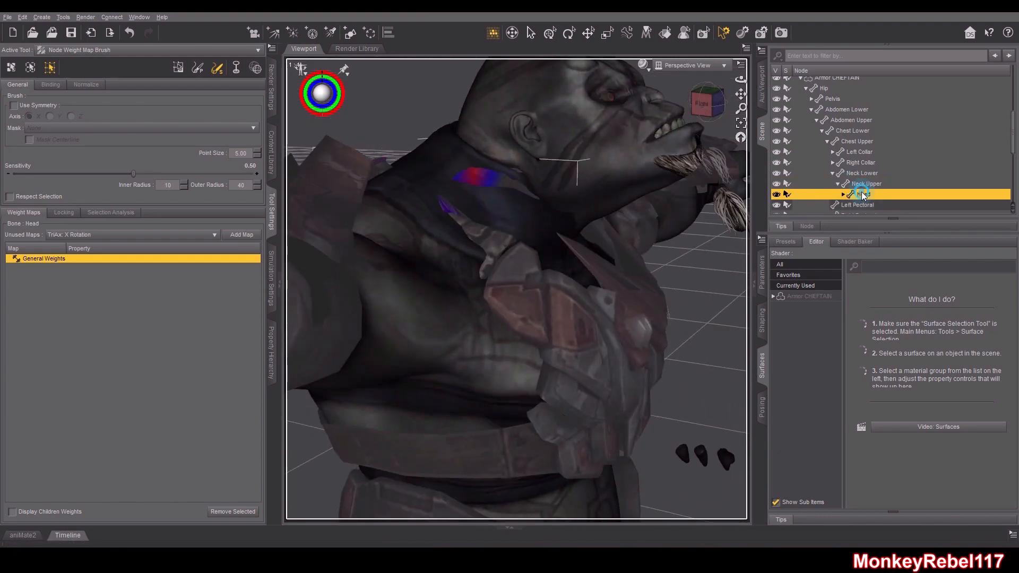
pyautogui.moveTo(703, 105)
pyautogui.mouseDown()
pyautogui.moveTo(681, 99)
pyautogui.moveTo(698, 102)
pyautogui.mouseUp()
# Step through the armor's Neck Lower, Neck Upper, Chest Upper, Chest Lower, Abdomen Upper and Abdomen Lower weight maps
pyautogui.click(870, 173)
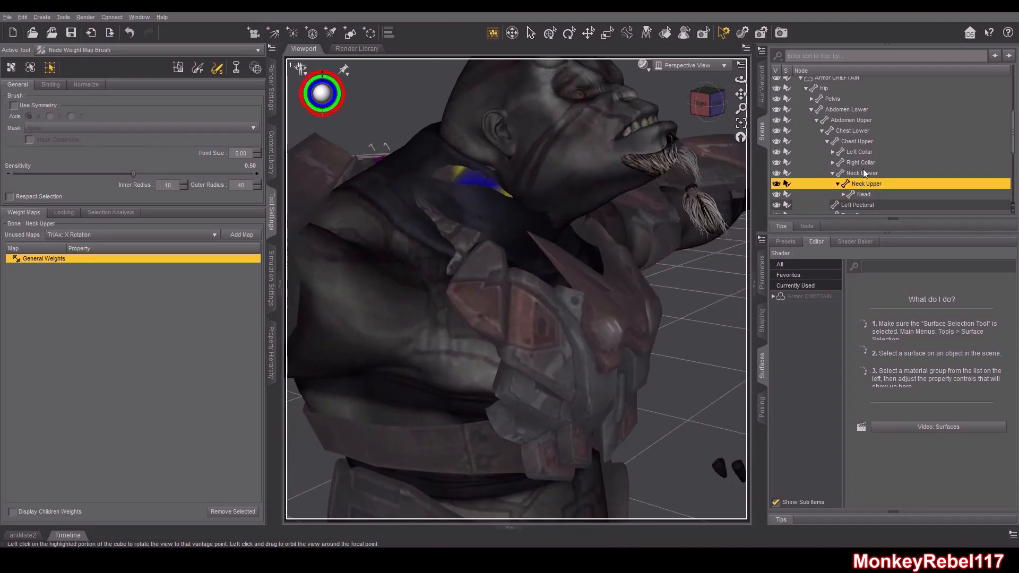
pyautogui.click(869, 163)
pyautogui.click(868, 152)
pyautogui.click(866, 141)
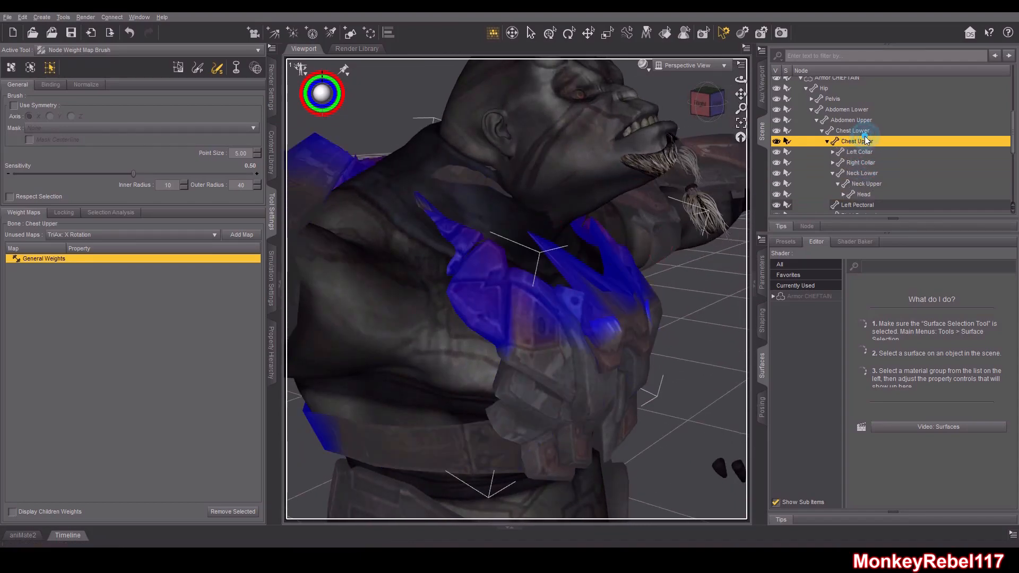
pyautogui.click(865, 130)
pyautogui.click(865, 120)
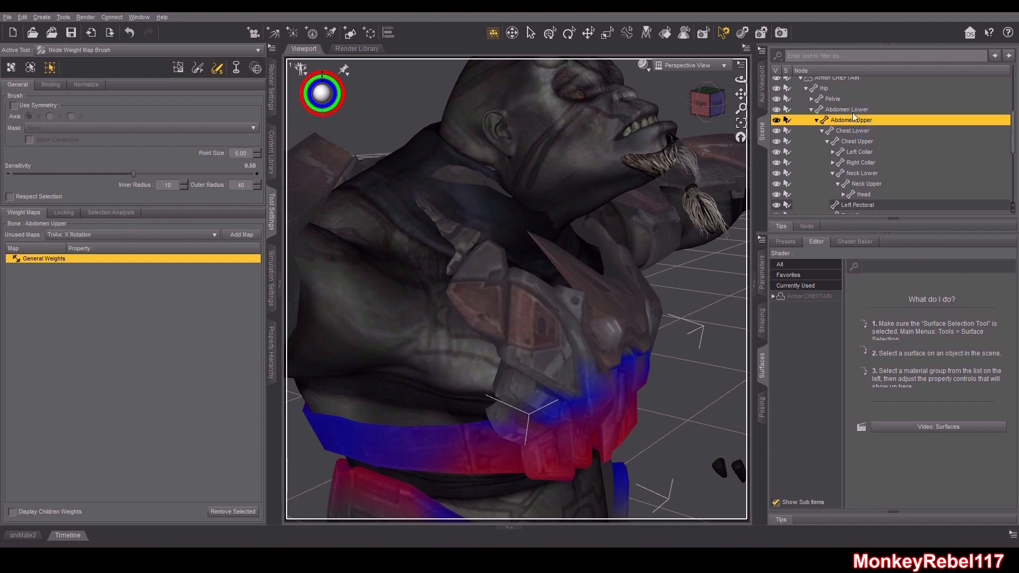
pyautogui.click(848, 110)
# Select the Genesis 8 Male figure and zero its figure pose
pyautogui.click(706, 103)
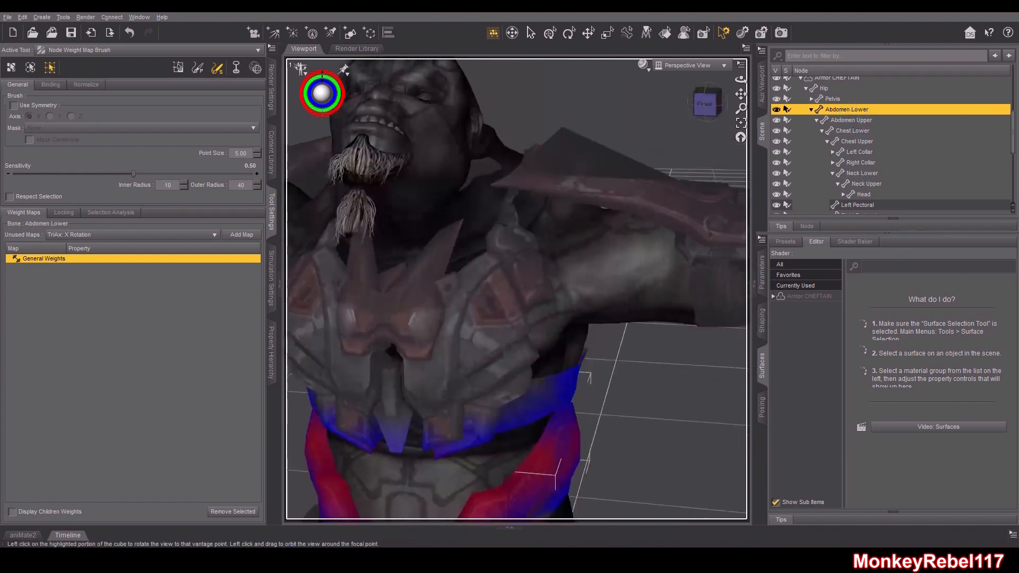
pyautogui.scroll(-5, 636, 175)
pyautogui.moveTo(741, 94); pyautogui.dragTo(741, 97)
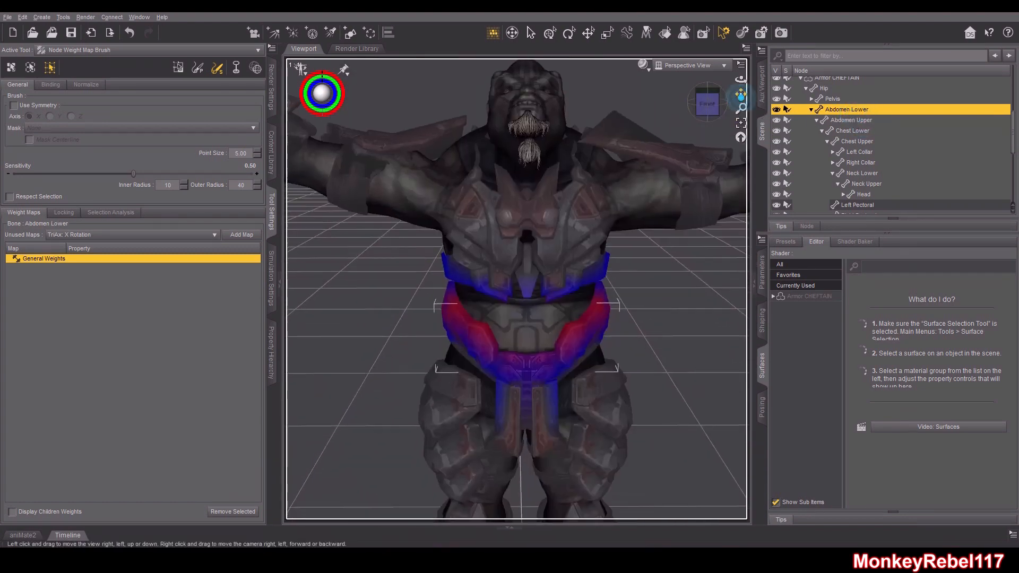
pyautogui.scroll(-5, 636, 221)
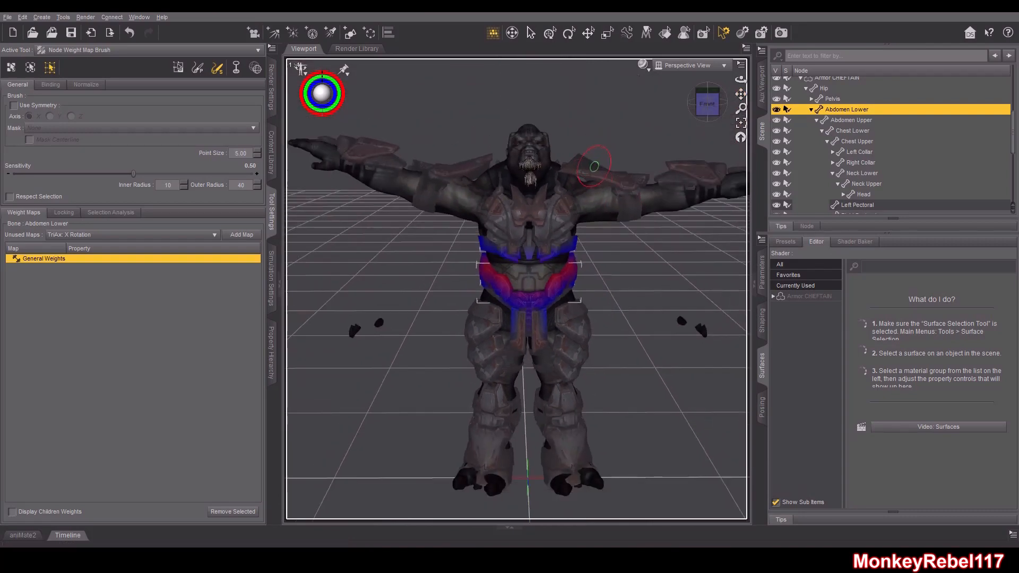
pyautogui.scroll(10, 846, 144)
pyautogui.scroll(-4, 865, 118)
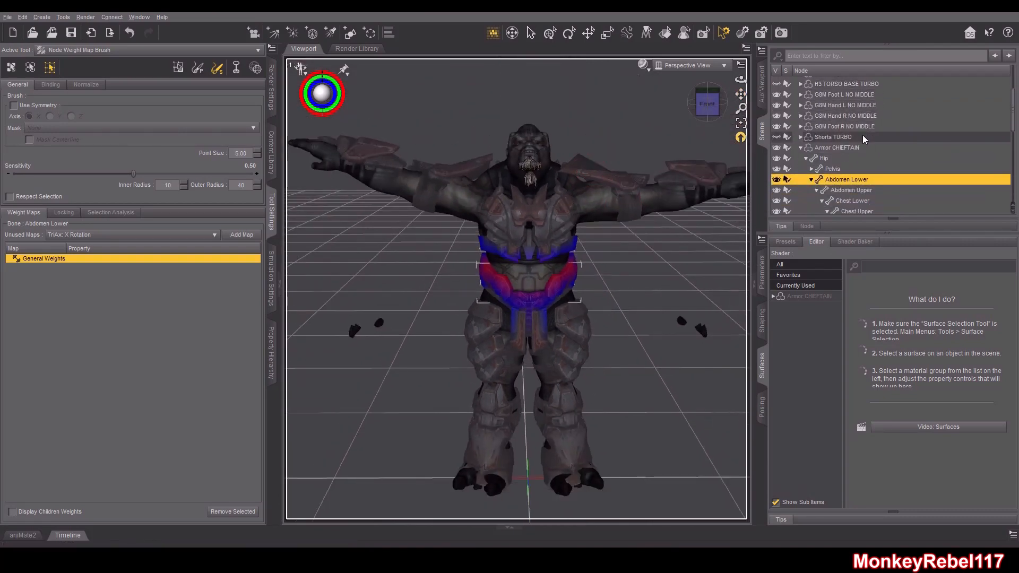
pyautogui.scroll(4, 859, 141)
pyautogui.click(831, 82)
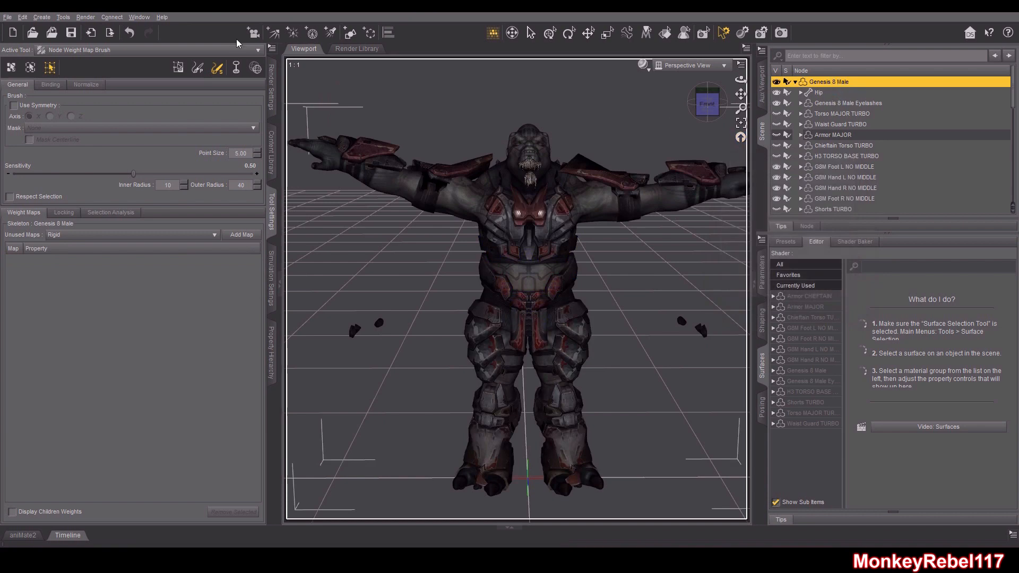
pyautogui.click(22, 17)
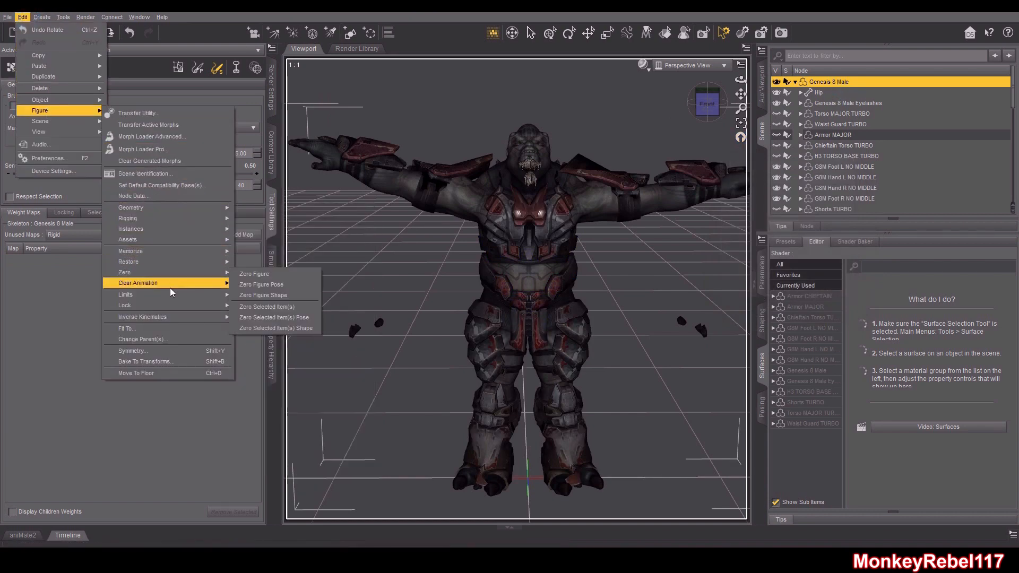
pyautogui.moveTo(180, 273)
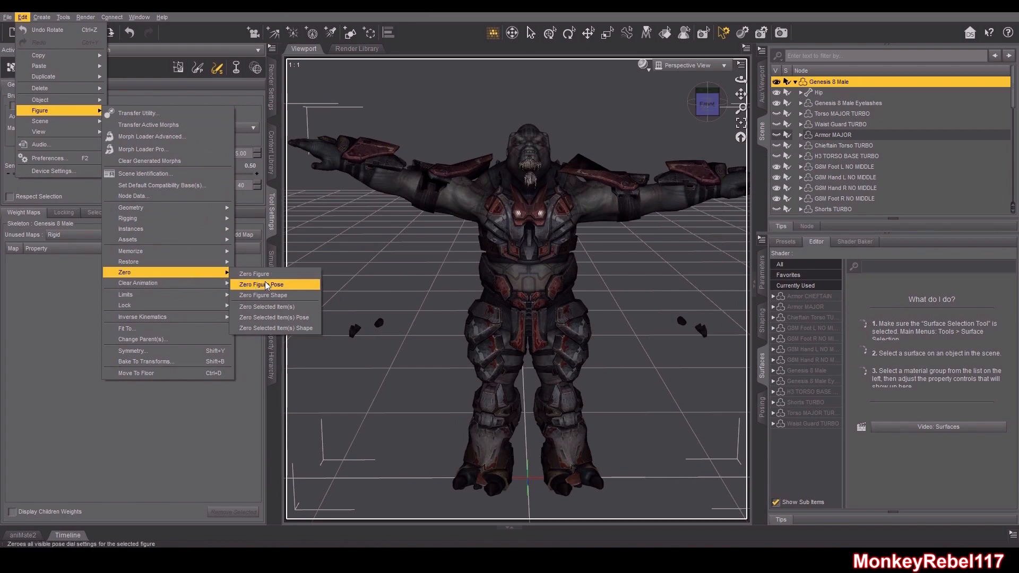
pyautogui.click(265, 285)
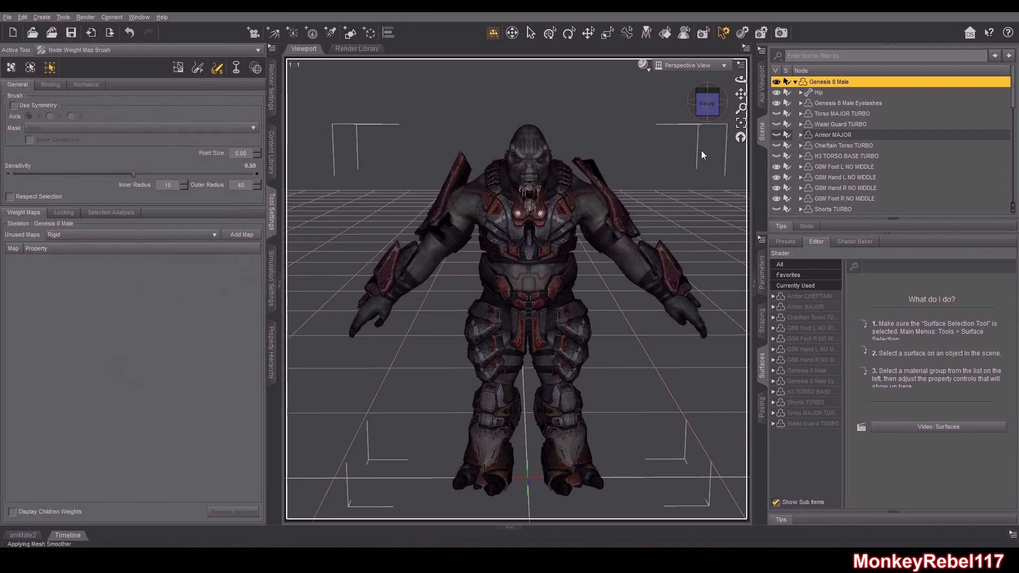
# Select the Armor CHEFTAIN figure in the scene
pyautogui.moveTo(707, 111); pyautogui.dragTo(806, 125)
pyautogui.scroll(-3, 846, 125)
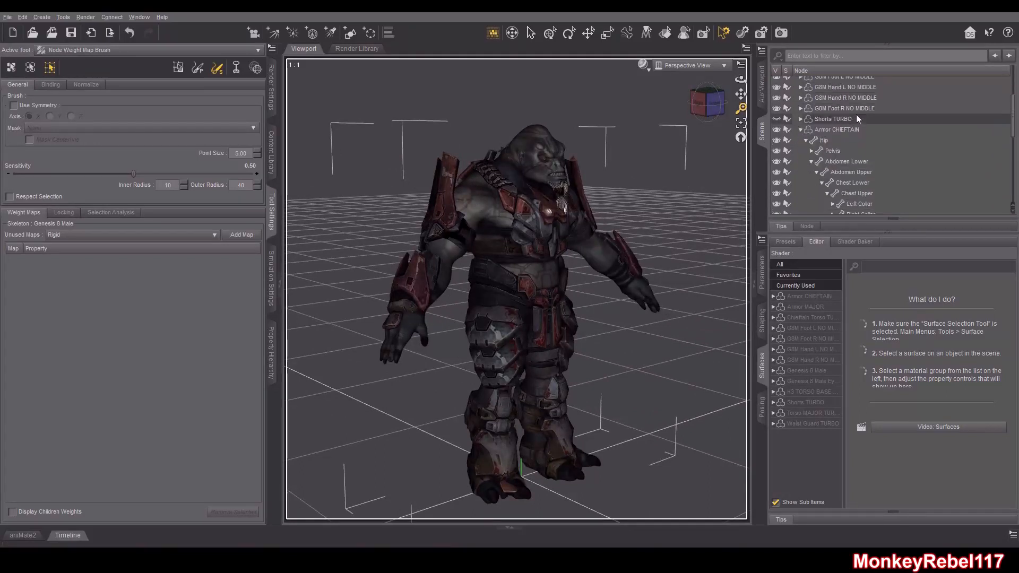
pyautogui.click(852, 130)
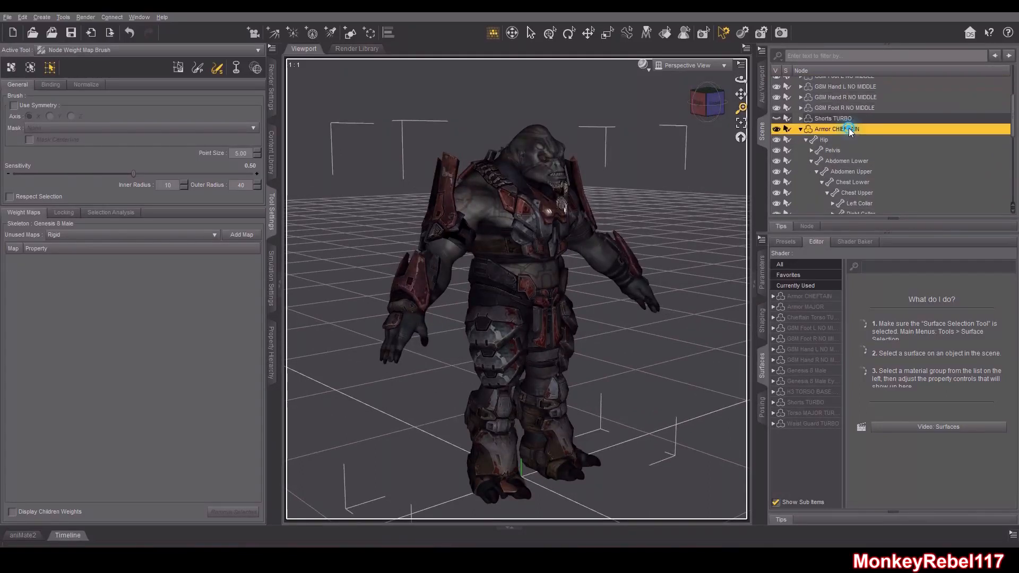
# Open Morph Loader Pro for the armor and start choosing morph files
pyautogui.click(22, 17)
pyautogui.moveTo(83, 115)
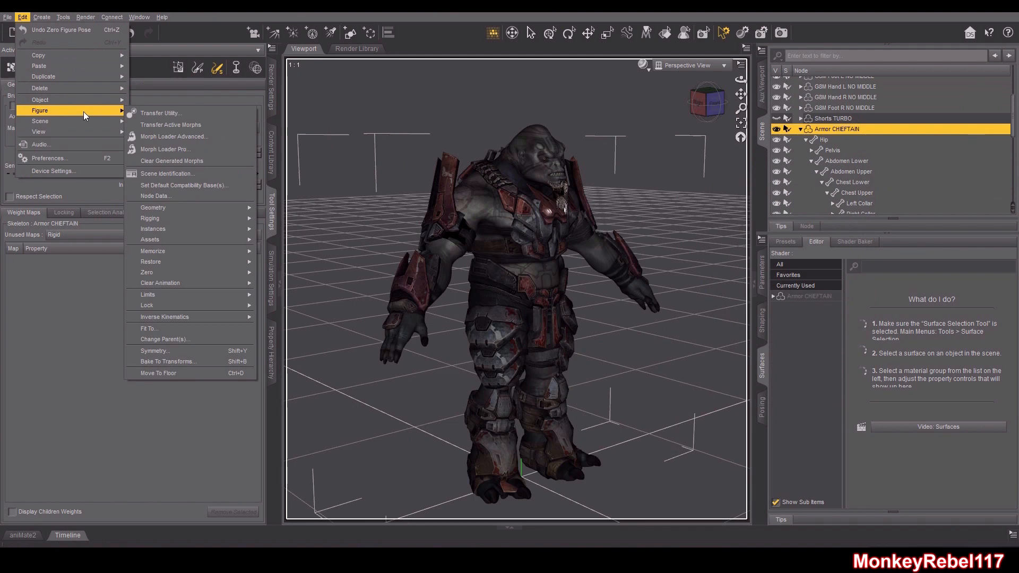
pyautogui.click(190, 149)
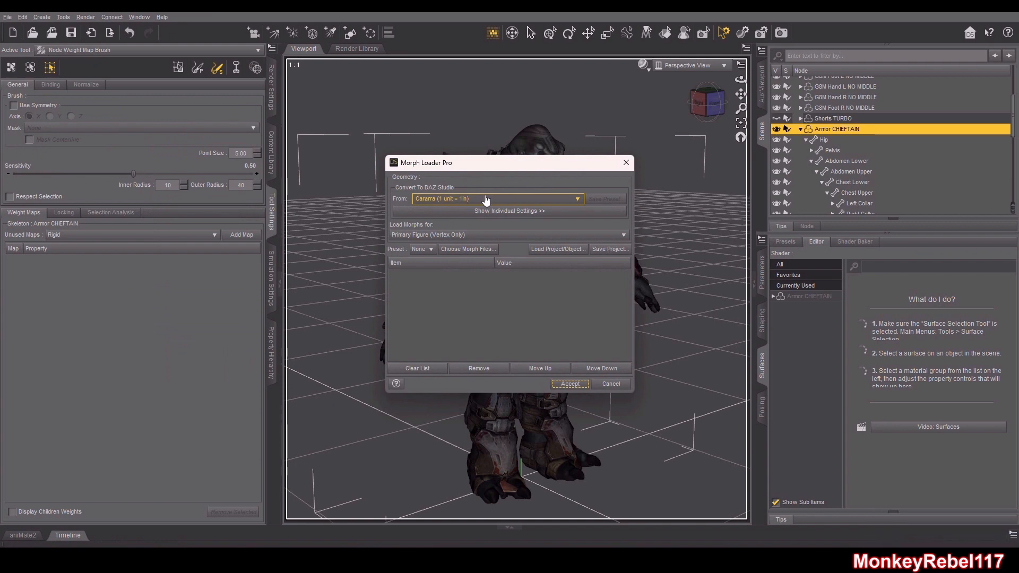
pyautogui.click(486, 249)
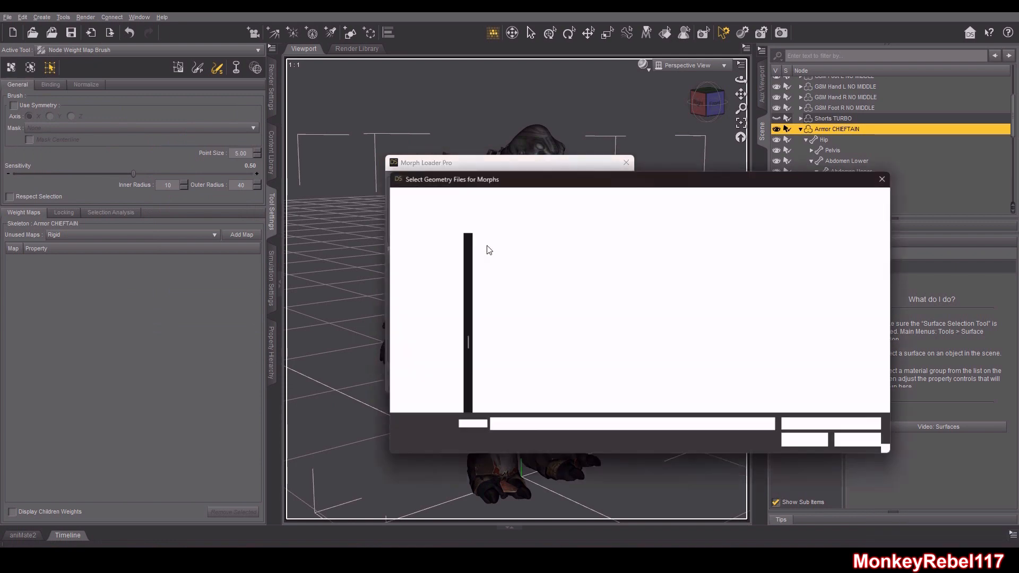
pyautogui.moveTo(744, 184); pyautogui.dragTo(416, 139)
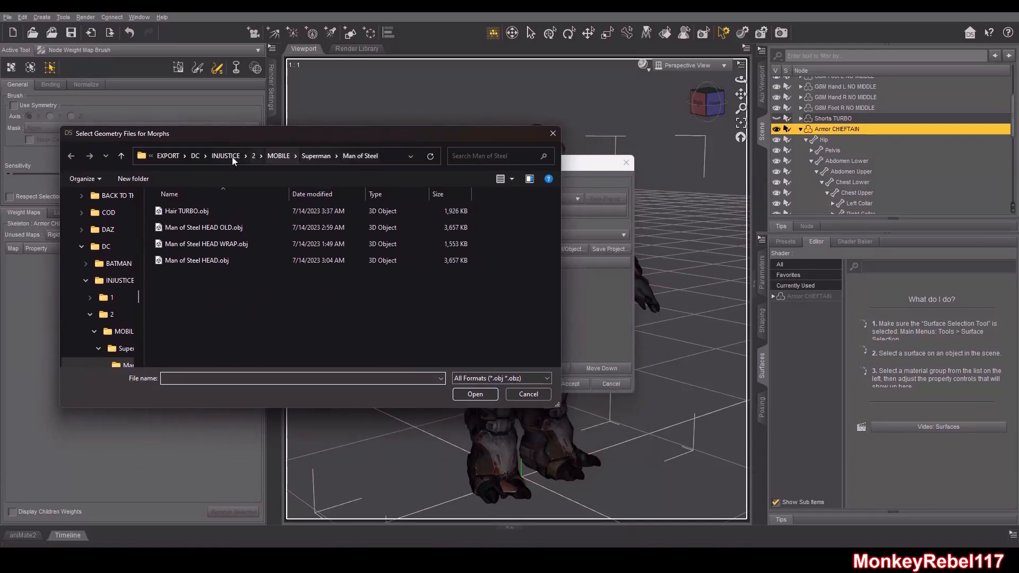
# Browse to R3DS\IMPORT\HALO\BRUTES and add Armor CHEFTAIN.obj as the morph file
pyautogui.click(166, 157)
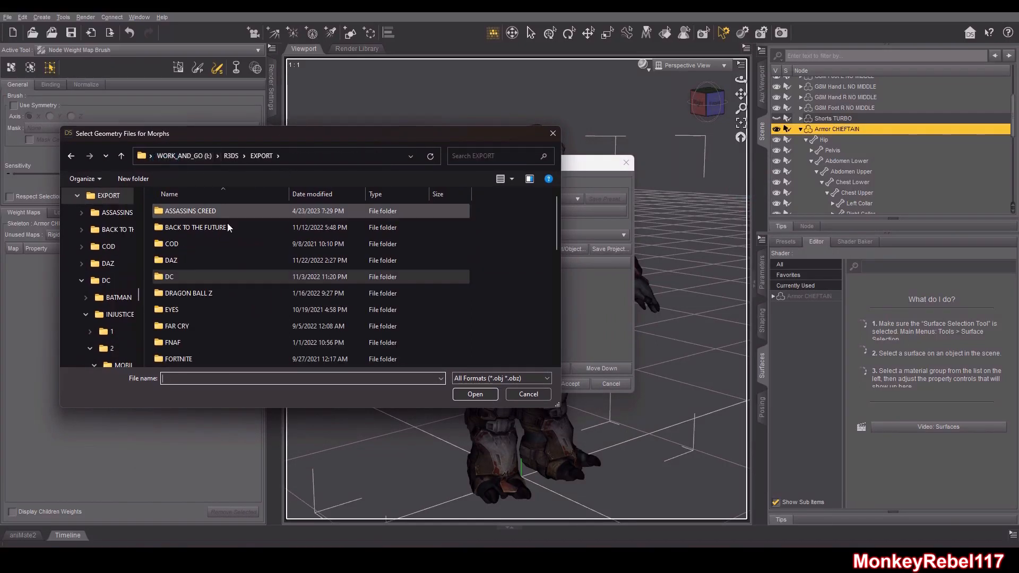
pyautogui.click(193, 280)
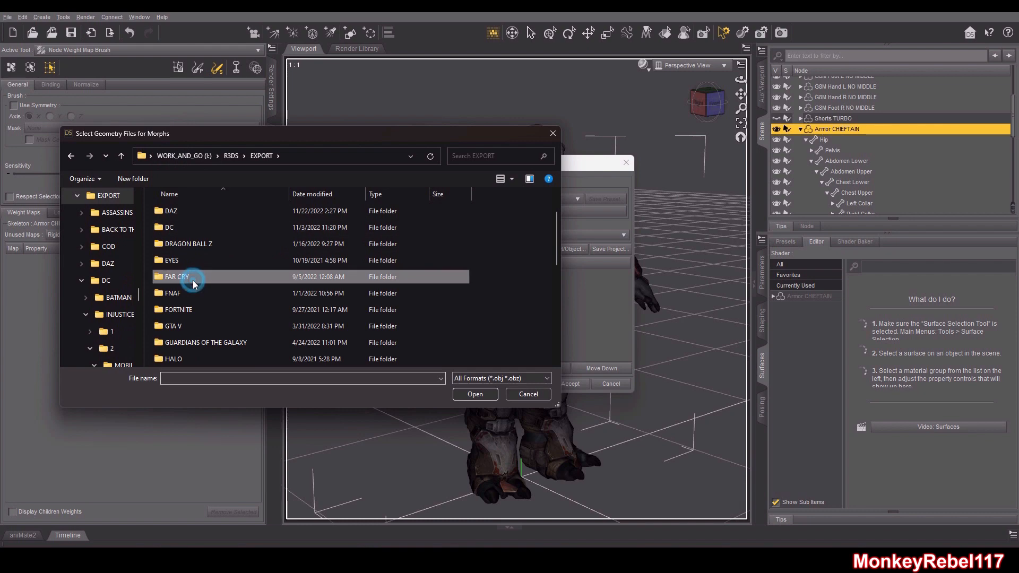
pyautogui.scroll(-1, 193, 280)
pyautogui.click(212, 308)
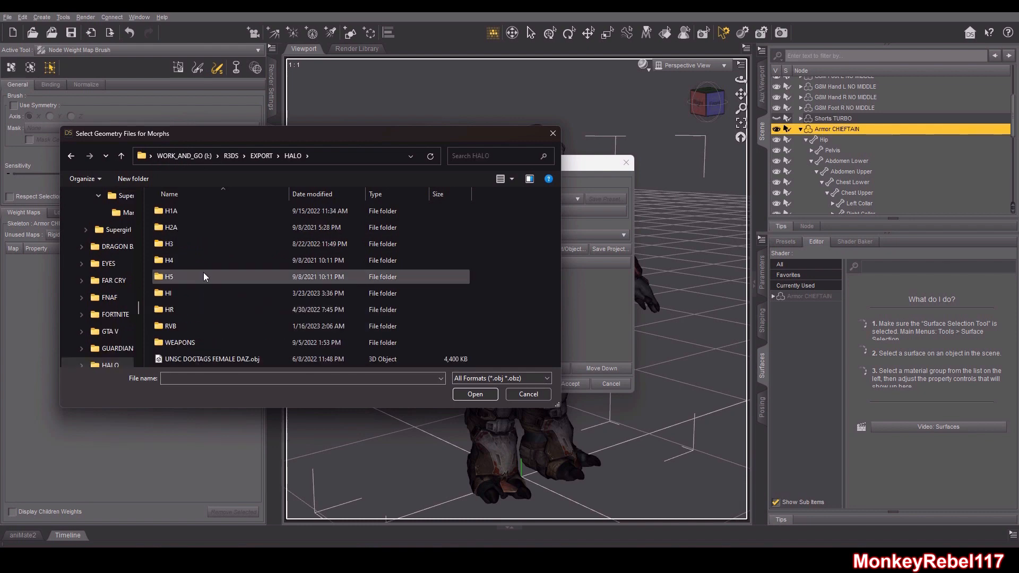
pyautogui.doubleClick(188, 313)
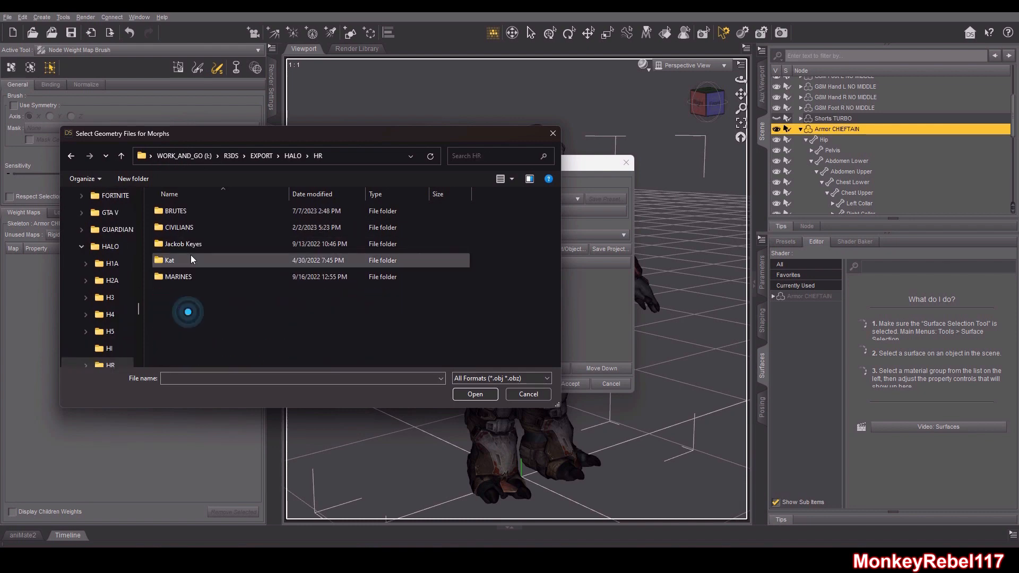
pyautogui.doubleClick(187, 214)
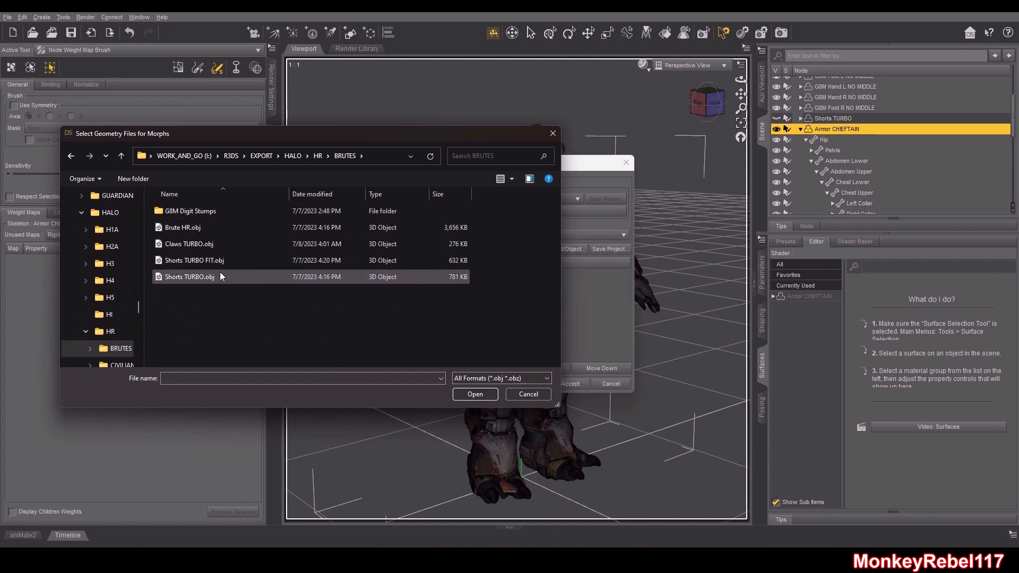
pyautogui.click(209, 215)
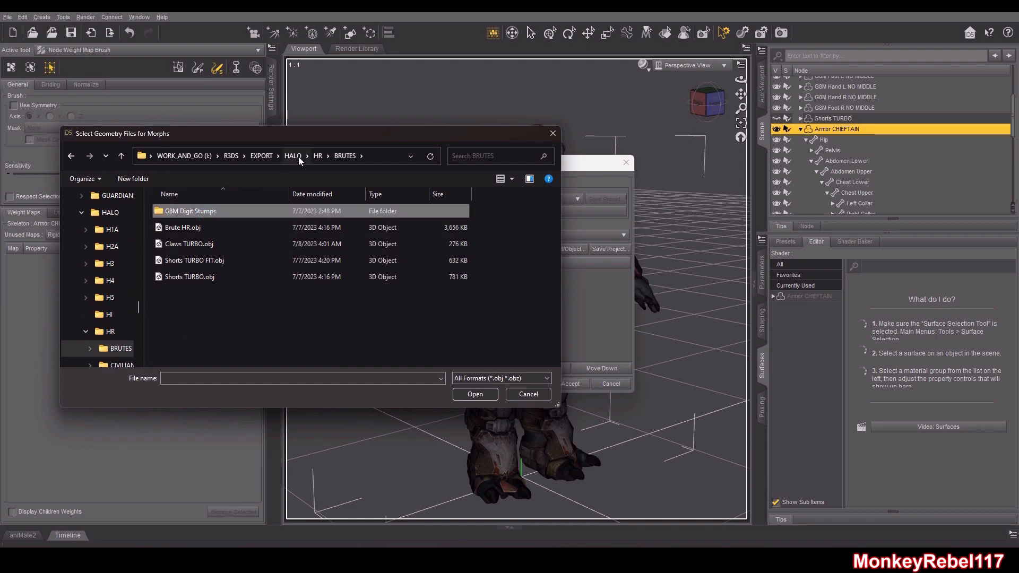
pyautogui.click(233, 156)
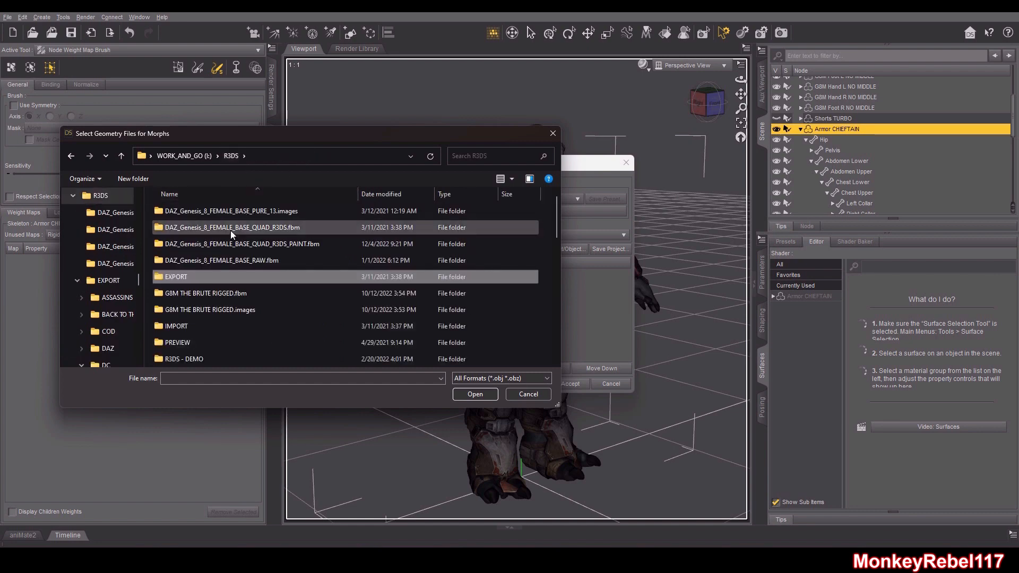
pyautogui.click(219, 318)
pyautogui.doubleClick(220, 325)
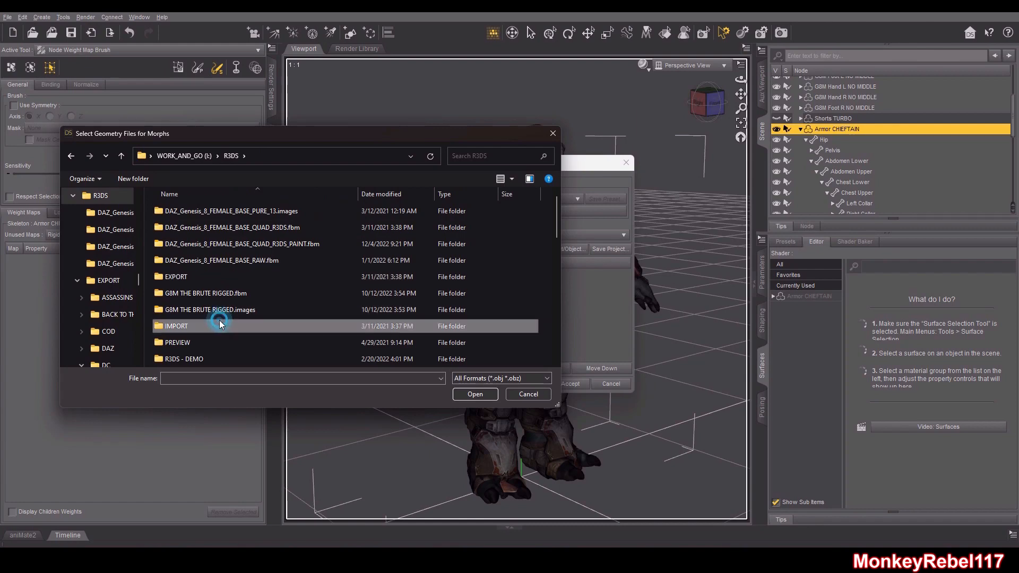
pyautogui.scroll(-3, 287, 228)
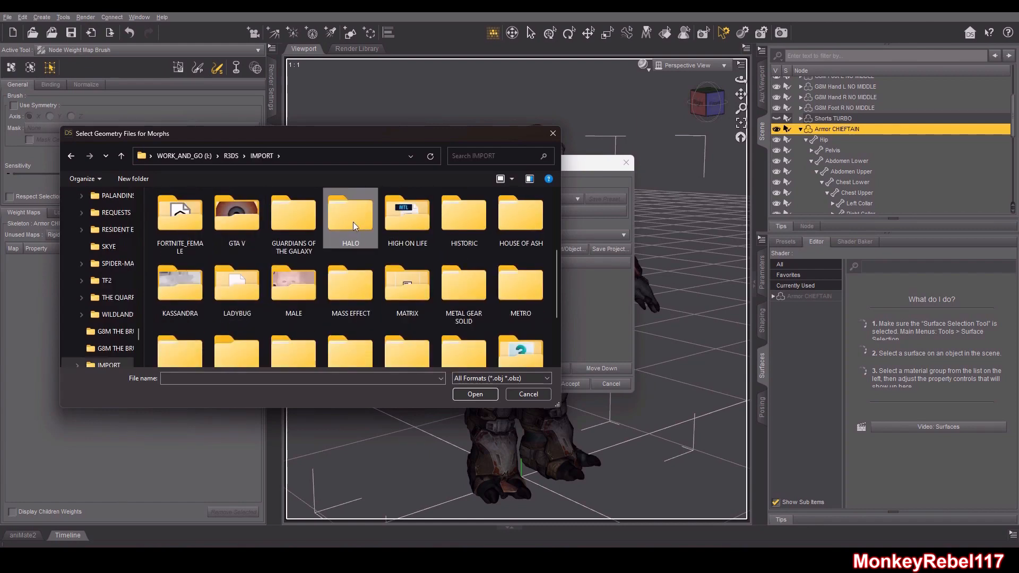
pyautogui.doubleClick(357, 232)
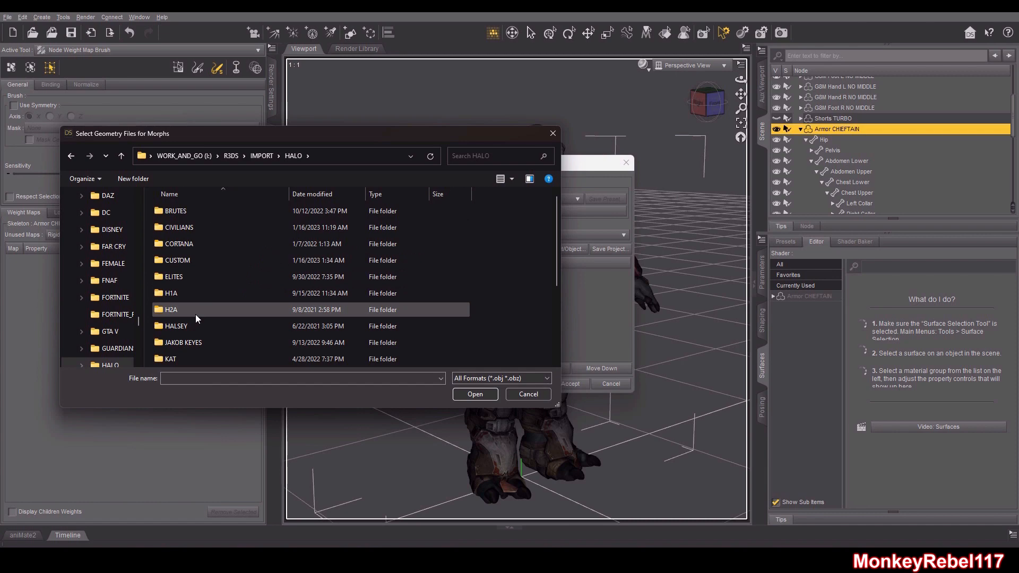
pyautogui.doubleClick(192, 215)
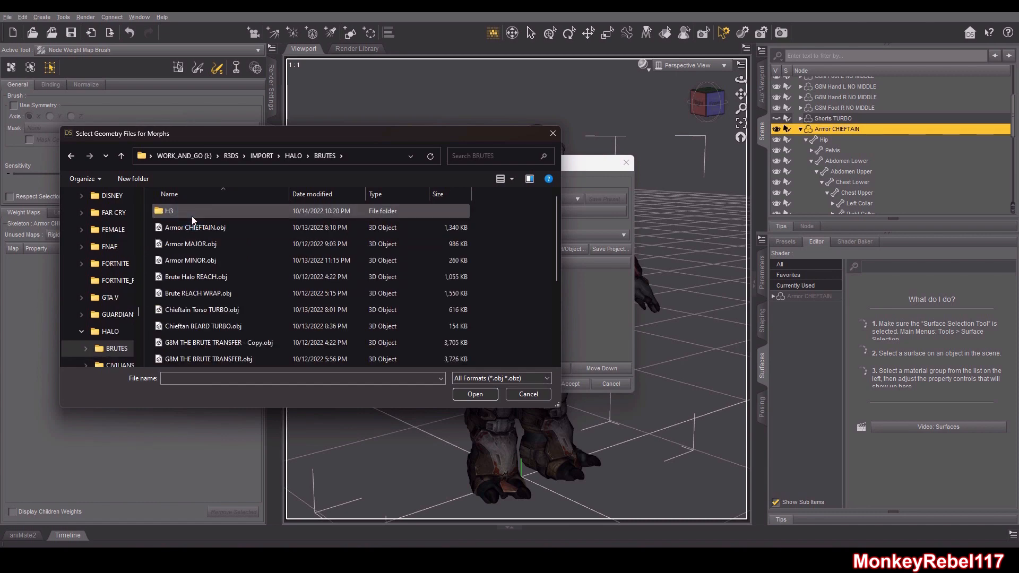
pyautogui.scroll(-2, 290, 261)
pyautogui.scroll(2, 293, 259)
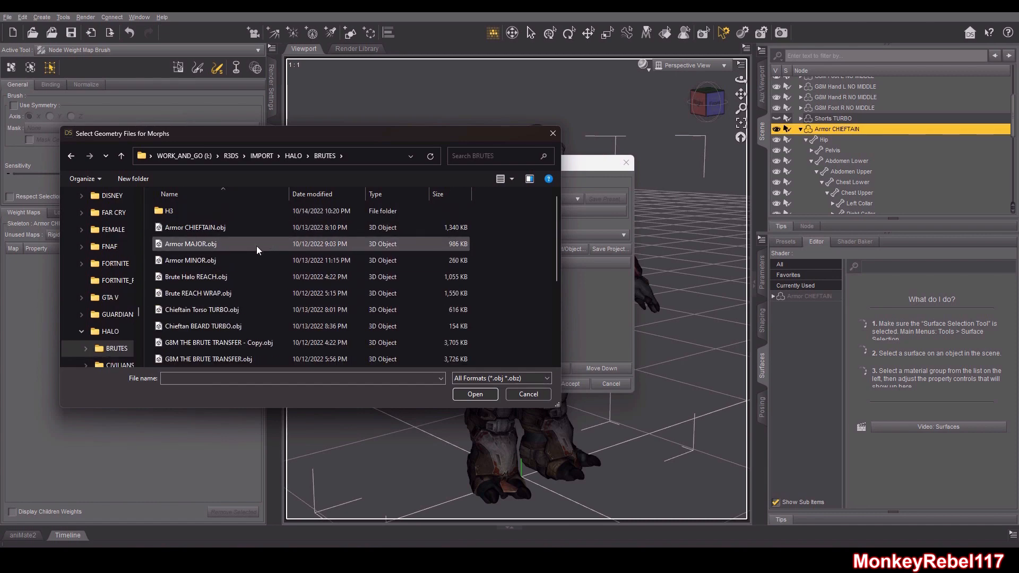
pyautogui.click(244, 227)
pyautogui.click(485, 398)
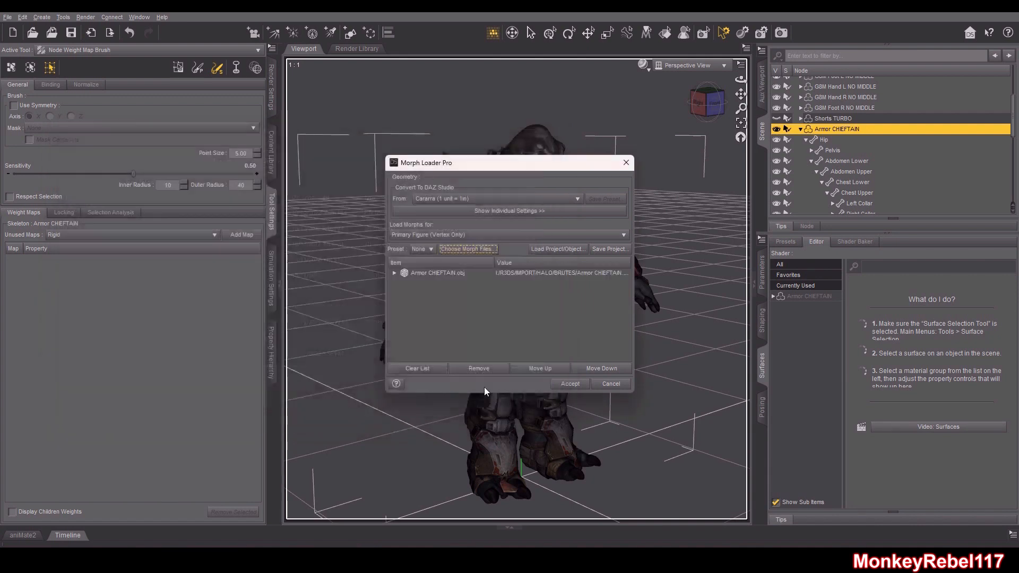
# Expand the Armor CHEFTAIN.obj morph settings and cancel Morph Loader Pro
pyautogui.click(394, 273)
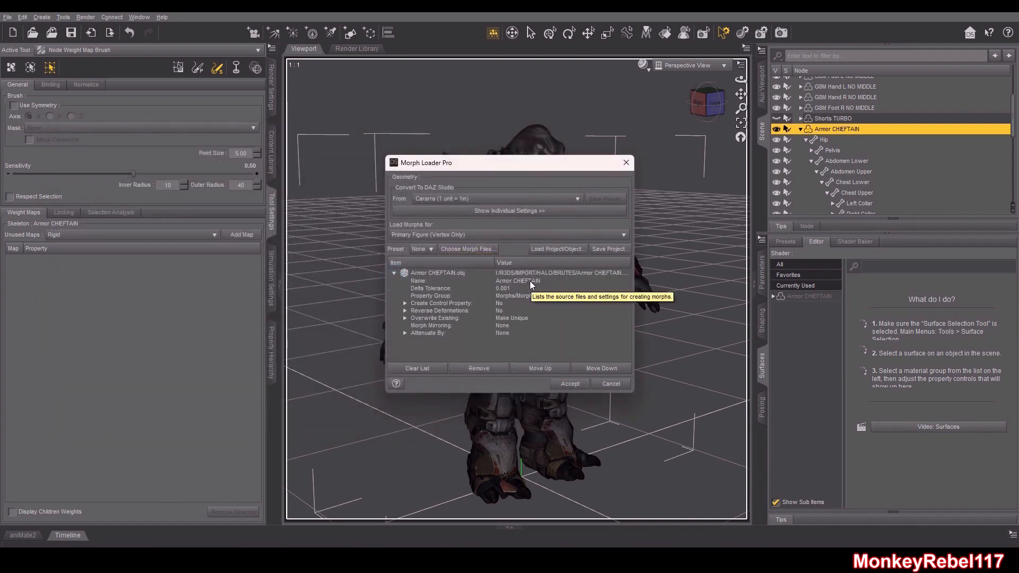
pyautogui.click(611, 384)
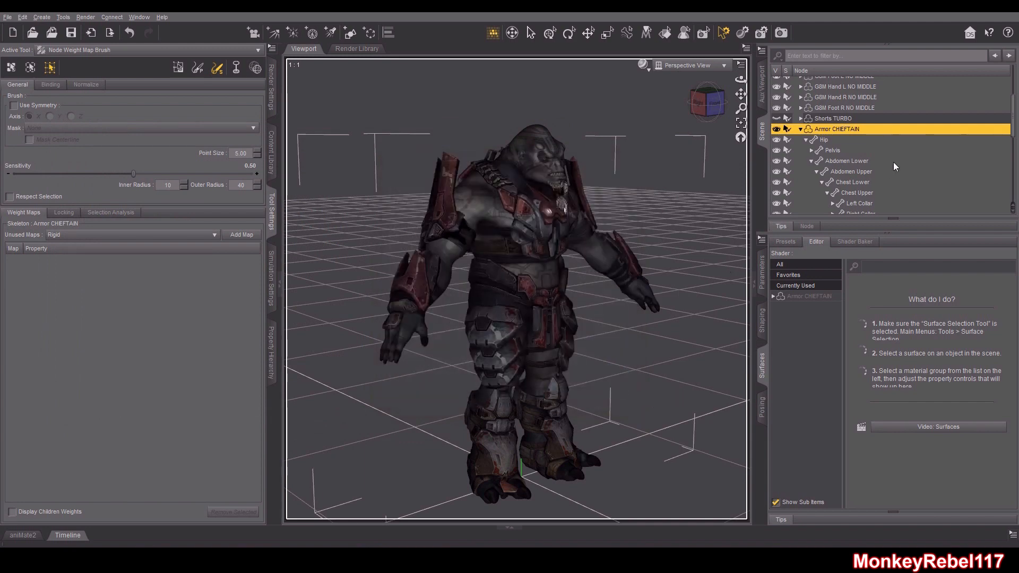
# Examine the armor's currently used parameters and the Brute HR morph's parameter settings
pyautogui.click(799, 287)
pyautogui.click(762, 273)
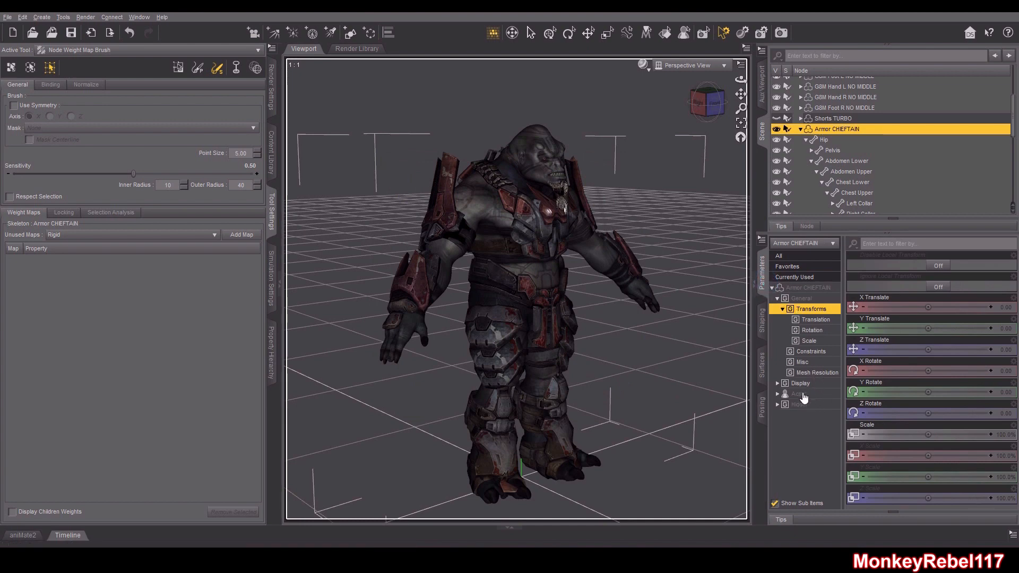
pyautogui.click(799, 277)
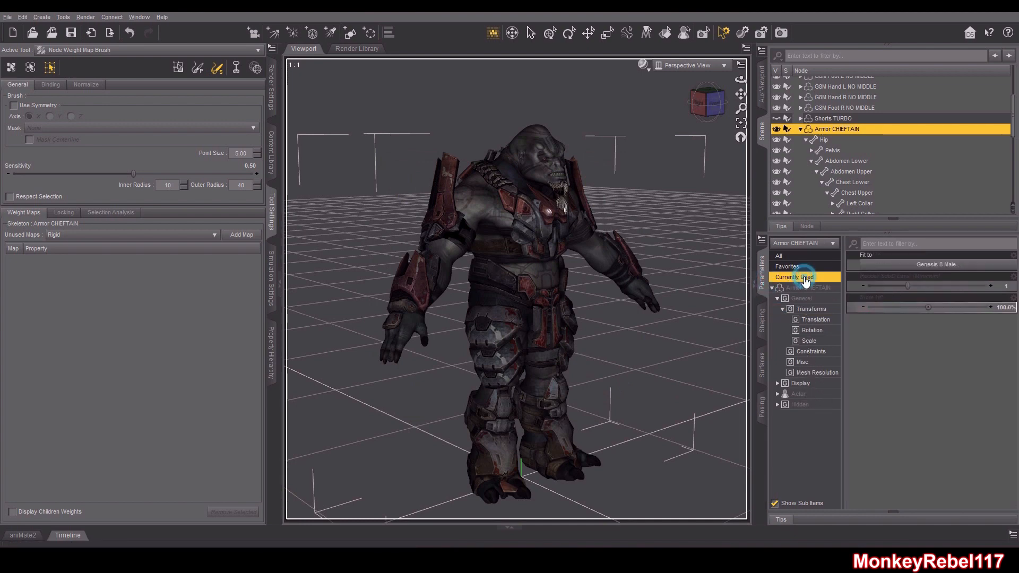
pyautogui.rightClick(1002, 303)
pyautogui.click(971, 307)
pyautogui.tripleClick(600, 185)
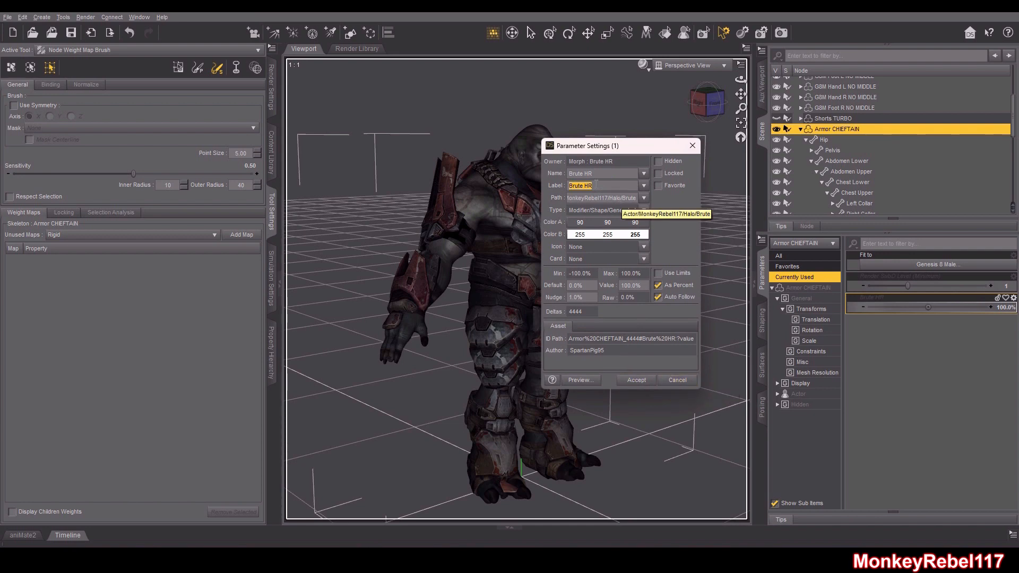
pyautogui.click(685, 380)
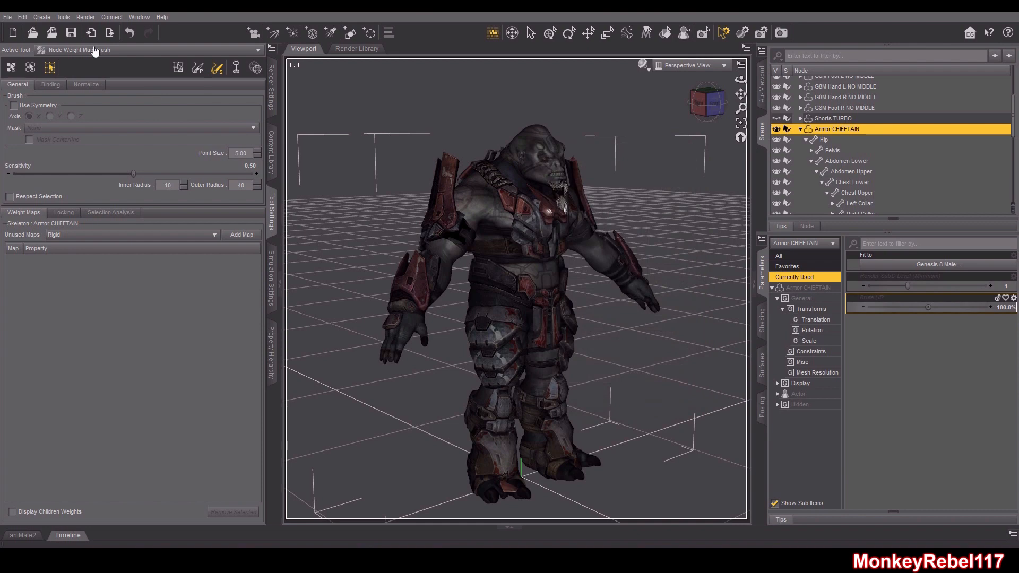
# Reopen Morph Loader Pro on Armor CHEFTAIN and add Armor CHEFTAIN.obj from the BRUTES folder
pyautogui.click(838, 130)
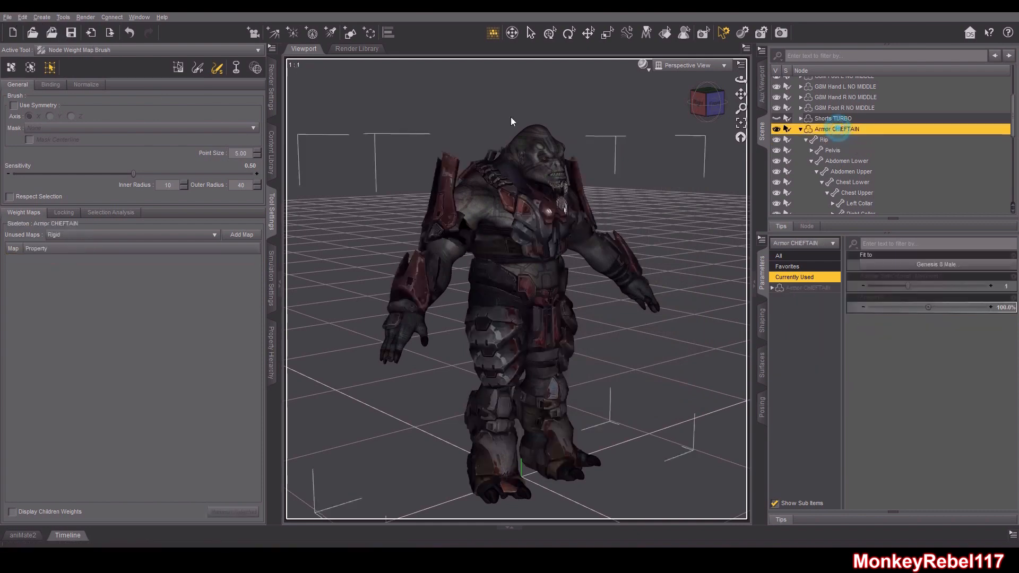
pyautogui.click(28, 21)
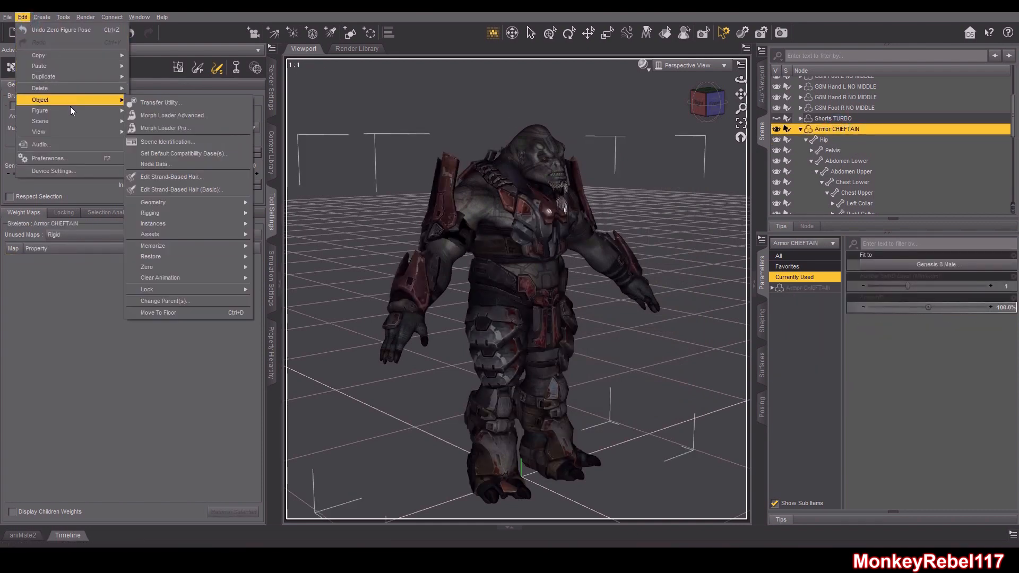
pyautogui.moveTo(59, 110)
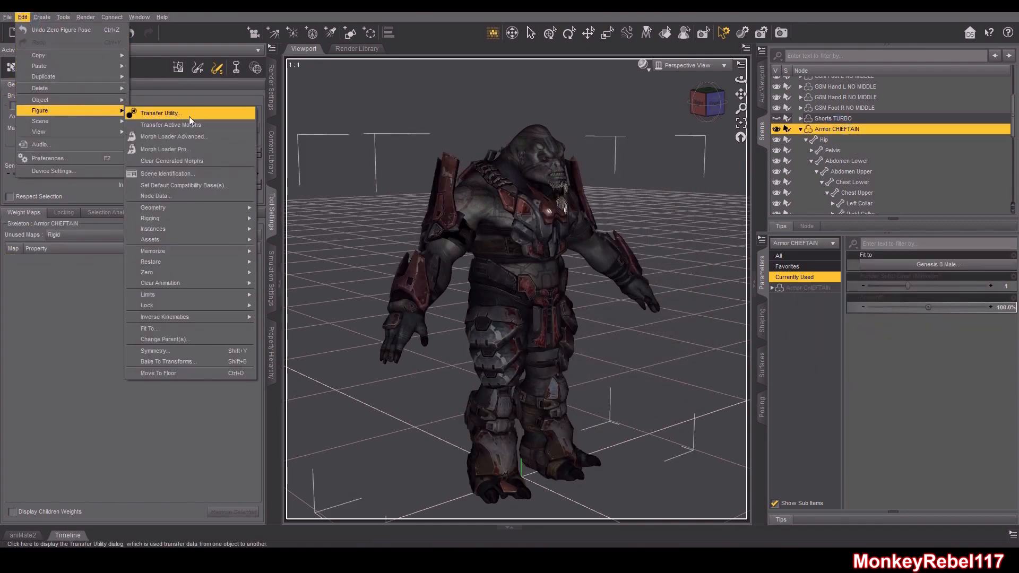
pyautogui.click(180, 150)
pyautogui.click(467, 249)
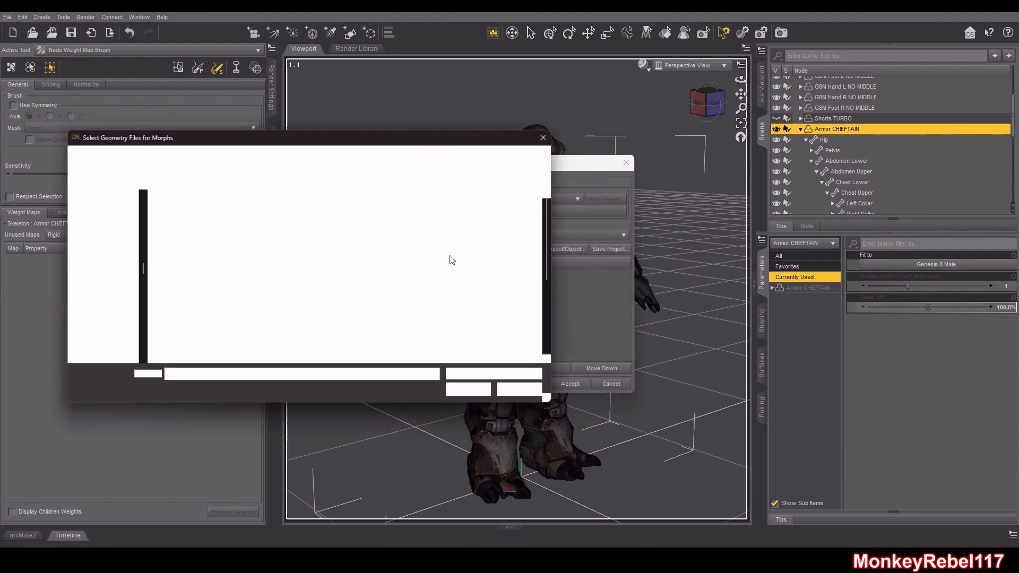
pyautogui.click(219, 233)
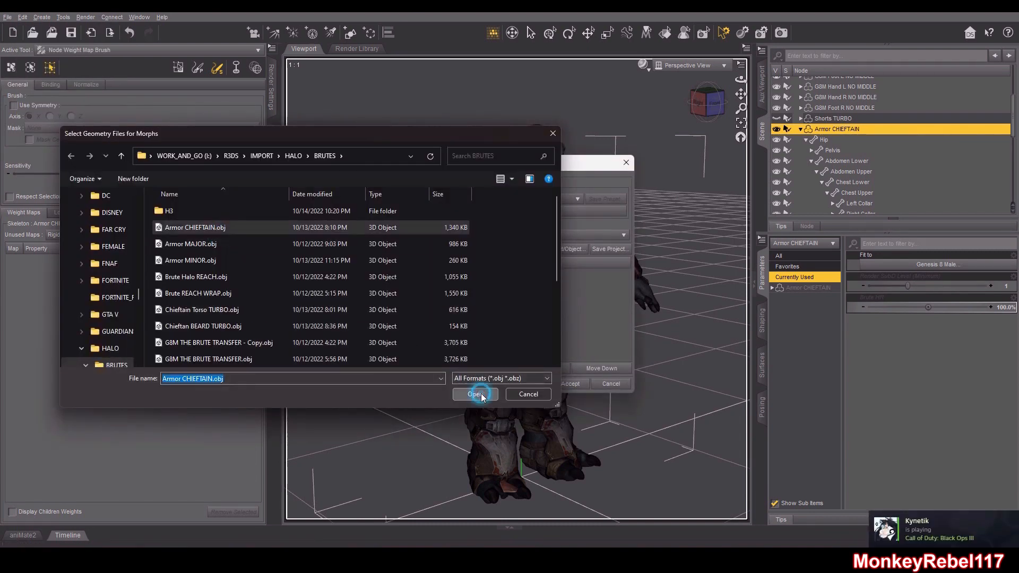
pyautogui.click(478, 393)
# Expand the morph file's settings and rename the morph to Brute HR
pyautogui.click(393, 275)
pyautogui.doubleClick(521, 275)
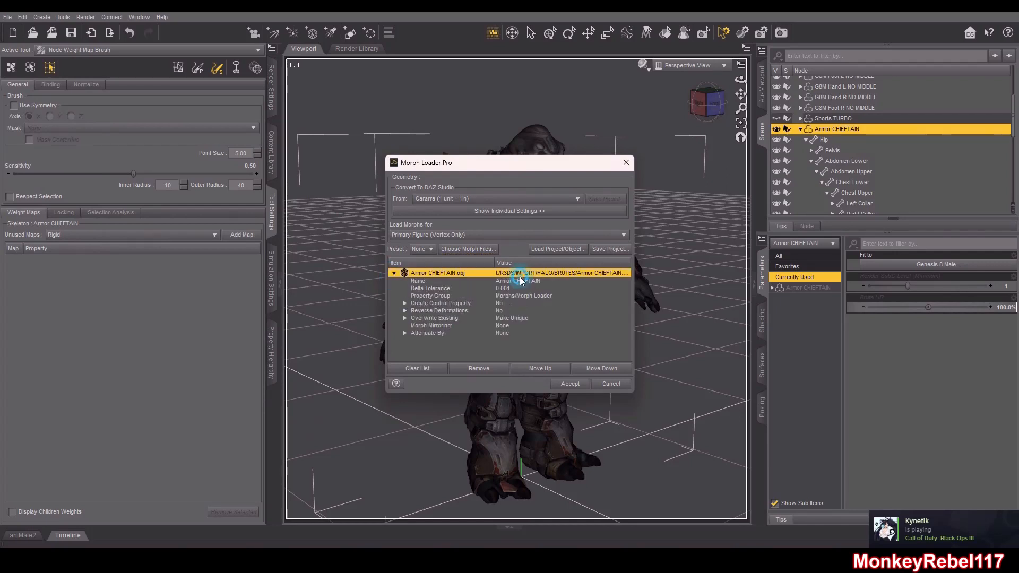
pyautogui.click(394, 272)
pyautogui.doubleClick(531, 282)
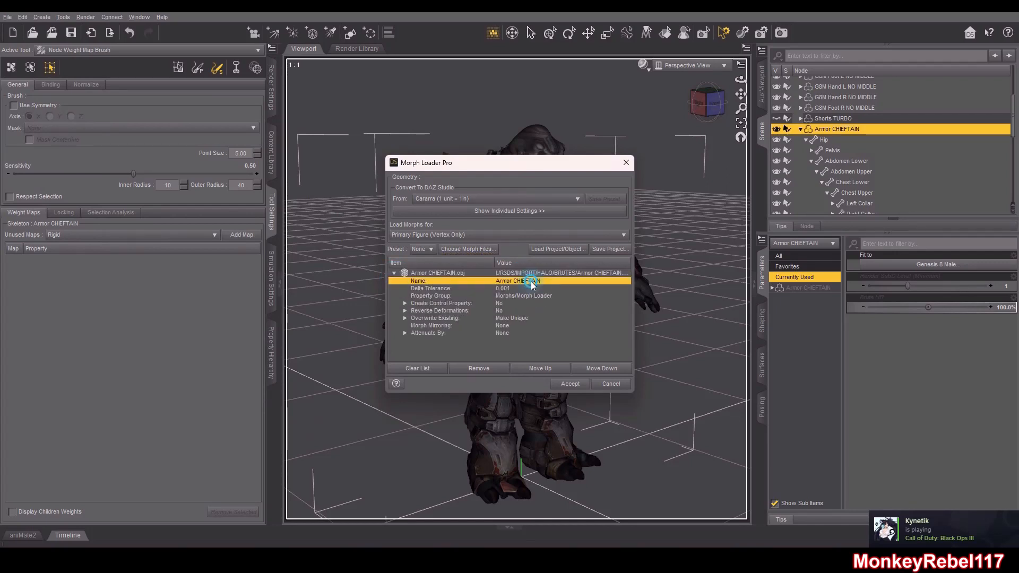
pyautogui.write('Brute HR')
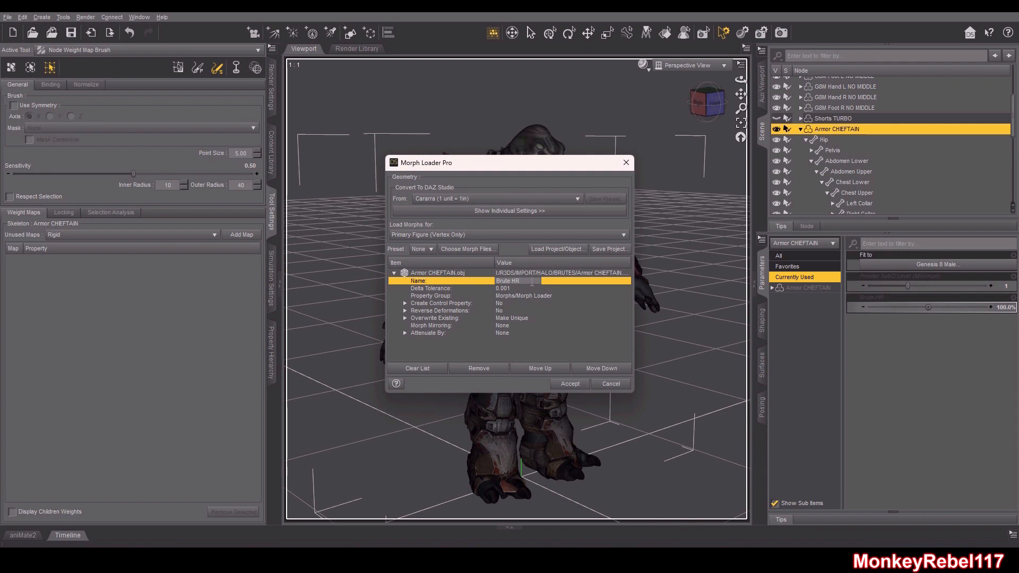
# Set Overwrite Existing to Deltas Only and accept to load the morph
pyautogui.click(520, 317)
pyautogui.click(520, 317)
pyautogui.click(539, 346)
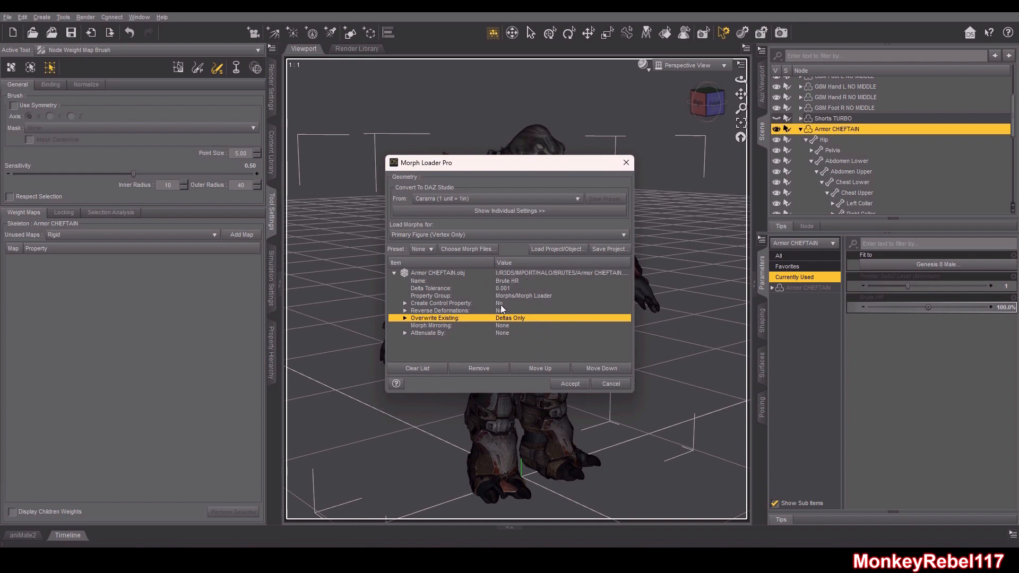
pyautogui.click(556, 384)
pyautogui.moveTo(498, 163); pyautogui.dragTo(249, 141)
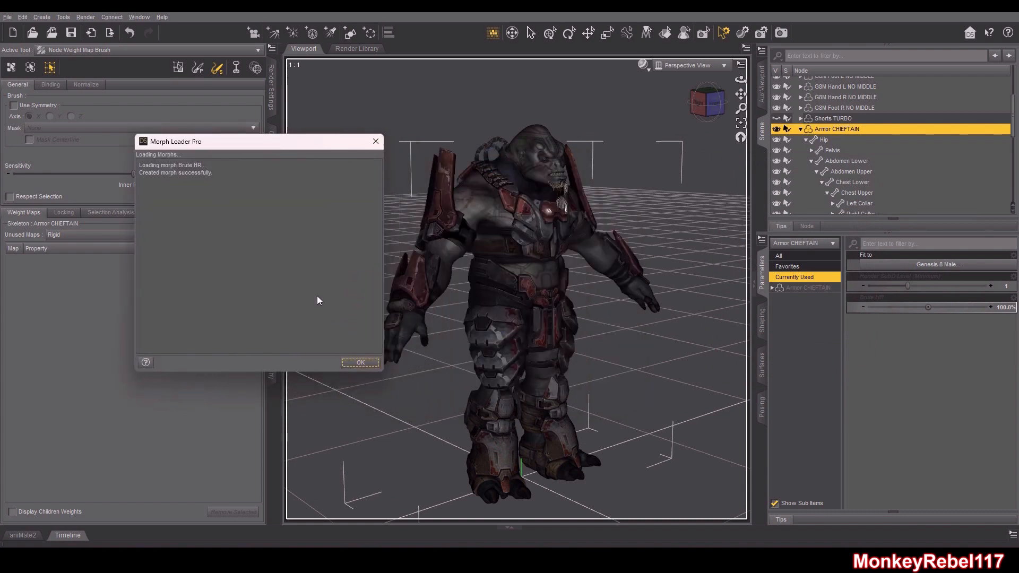
# Close the morph loading report and inspect the armored figure from several viewpoints
pyautogui.click(361, 364)
pyautogui.scroll(5, 671, 225)
pyautogui.moveTo(741, 109); pyautogui.dragTo(713, 144)
pyautogui.scroll(5, 713, 137)
pyautogui.moveTo(706, 93)
pyautogui.mouseDown()
pyautogui.moveTo(726, 93)
pyautogui.moveTo(605, 101)
pyautogui.moveTo(706, 101)
pyautogui.mouseUp()
pyautogui.scroll(-10, 714, 106)
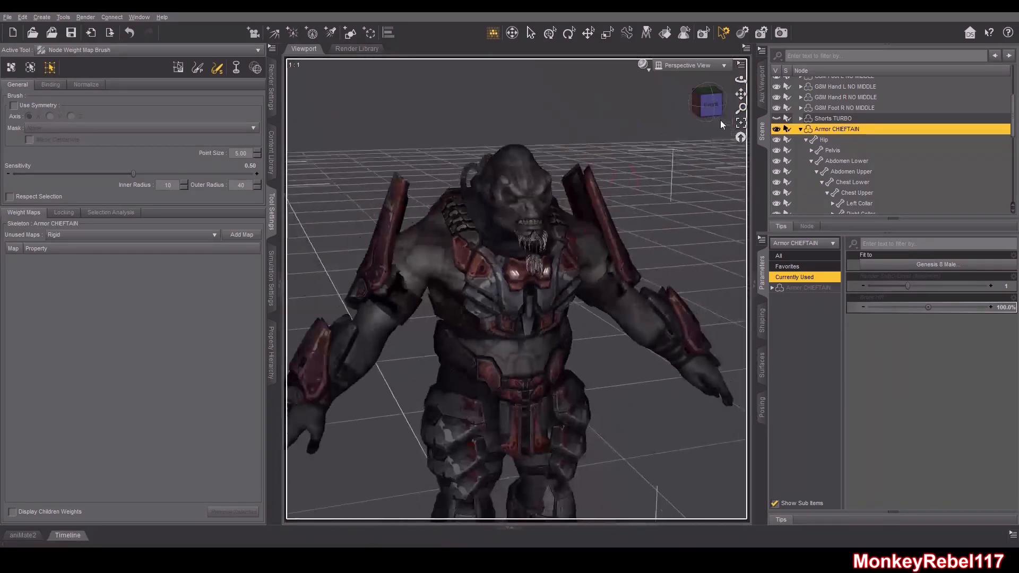
pyautogui.scroll(3, 739, 95)
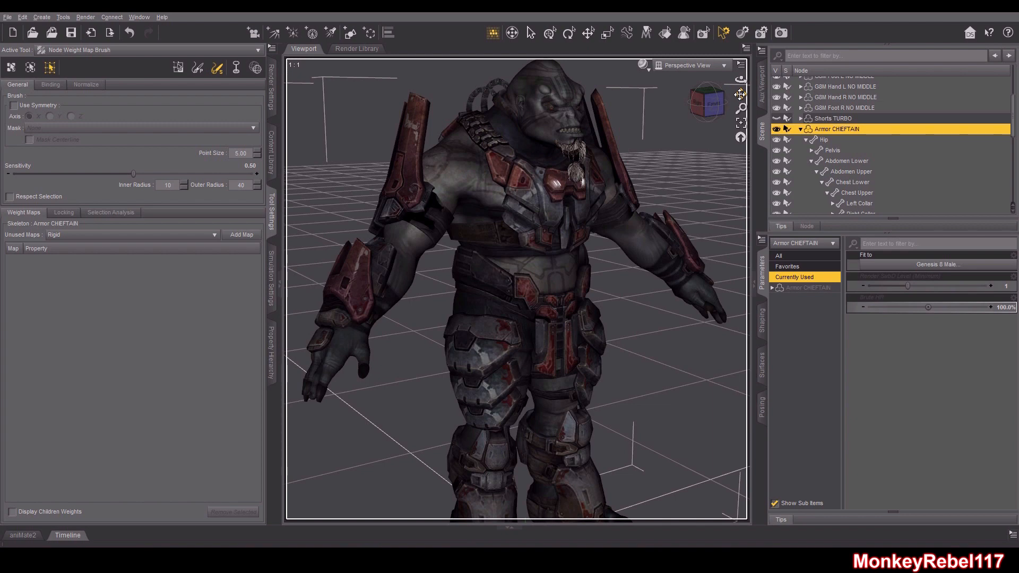
pyautogui.click(713, 104)
pyautogui.moveTo(713, 104)
pyautogui.mouseDown()
pyautogui.moveTo(743, 122)
pyautogui.moveTo(695, 107)
pyautogui.mouseUp()
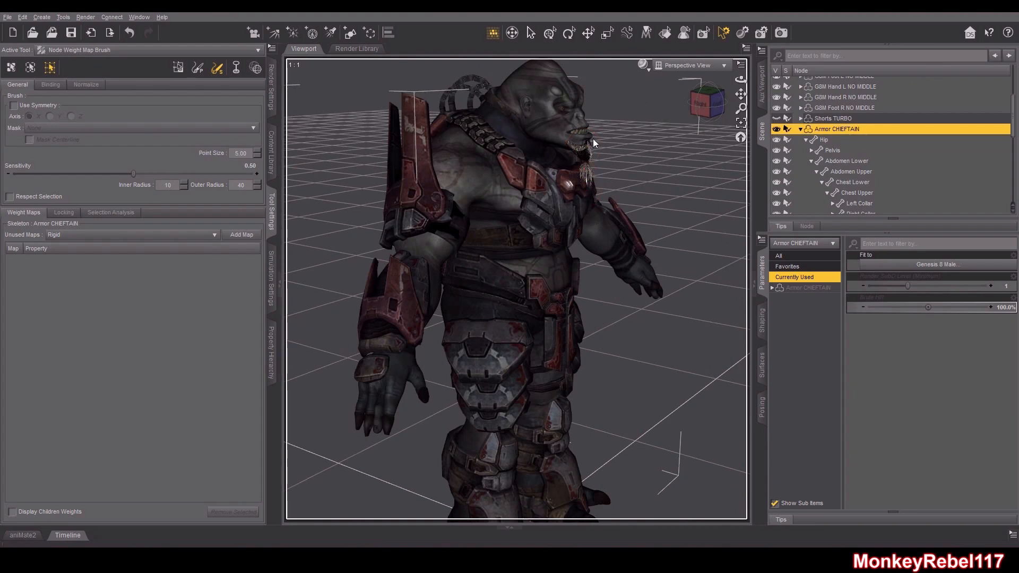
pyautogui.click(706, 106)
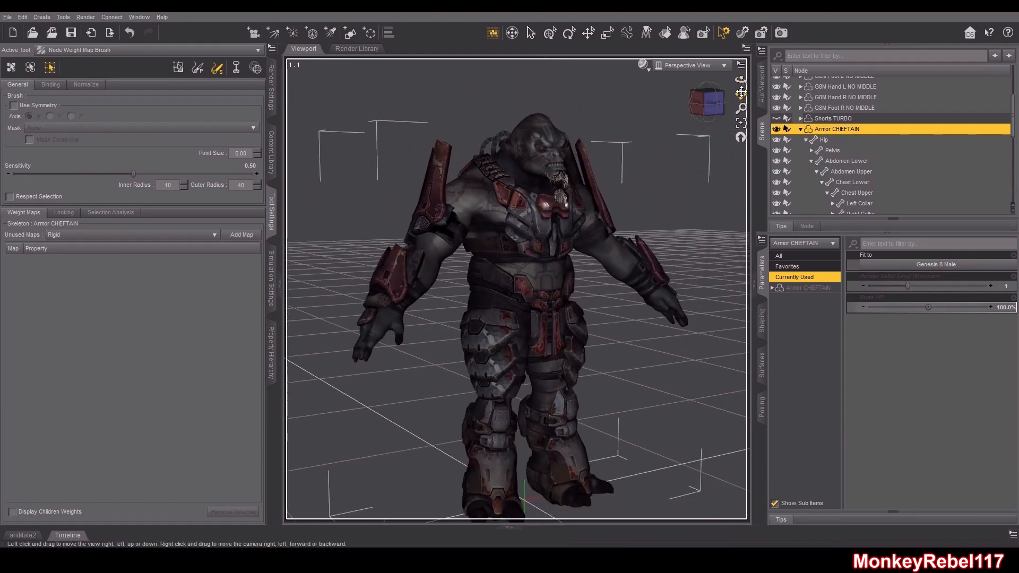
pyautogui.click(715, 104)
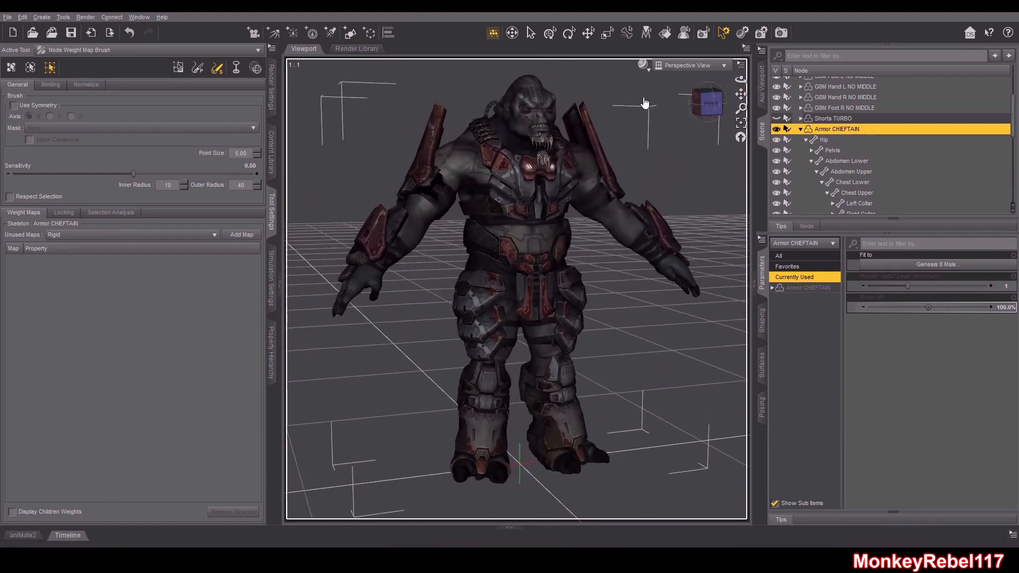
pyautogui.click(708, 103)
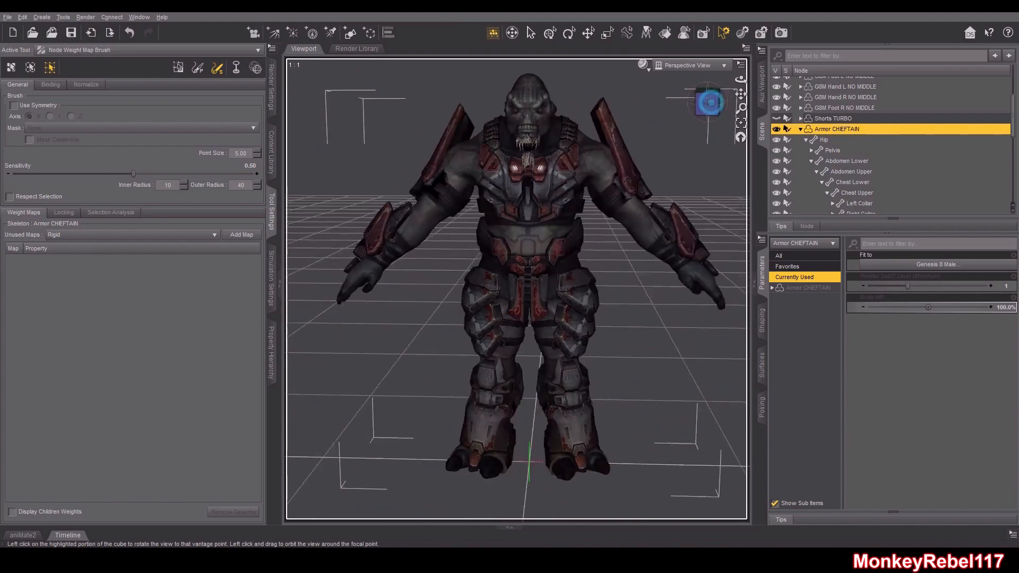
# With the Rotate tool, select the right forearm and rotate the right arm up to about horizontal
pyautogui.click(569, 33)
pyautogui.click(443, 203)
pyautogui.click(450, 186)
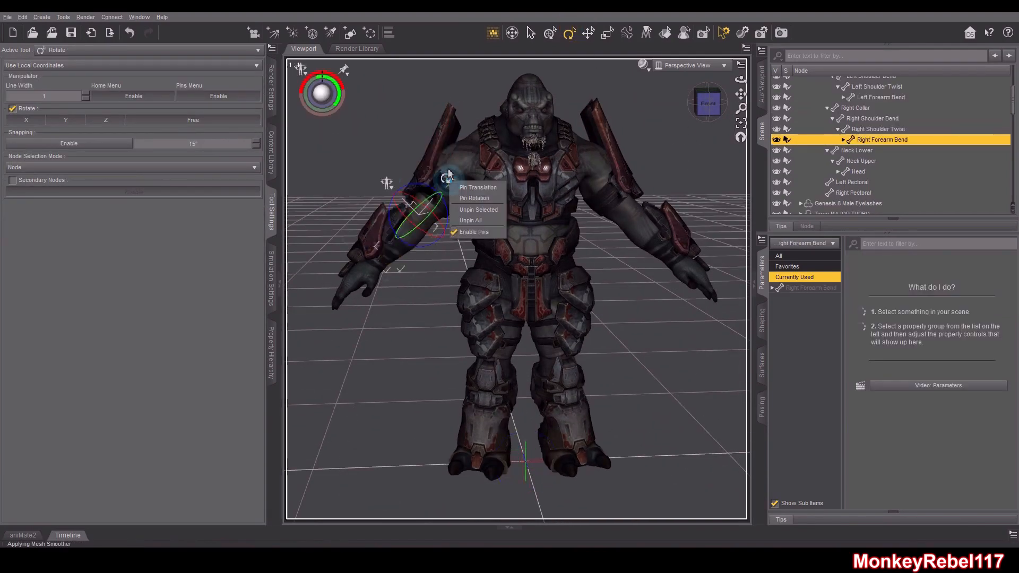
pyautogui.click(448, 174)
pyautogui.click(434, 201)
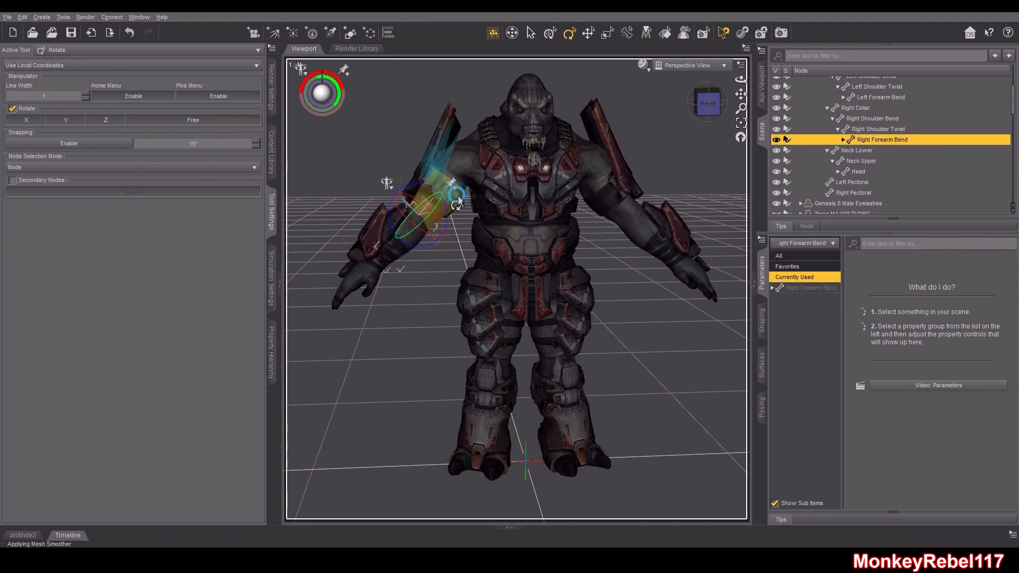
pyautogui.click(451, 190)
pyautogui.moveTo(494, 161); pyautogui.dragTo(496, 115)
# Select the Left Shoulder Bend bone and rotate the left arm up to about horizontal
pyautogui.click(614, 212)
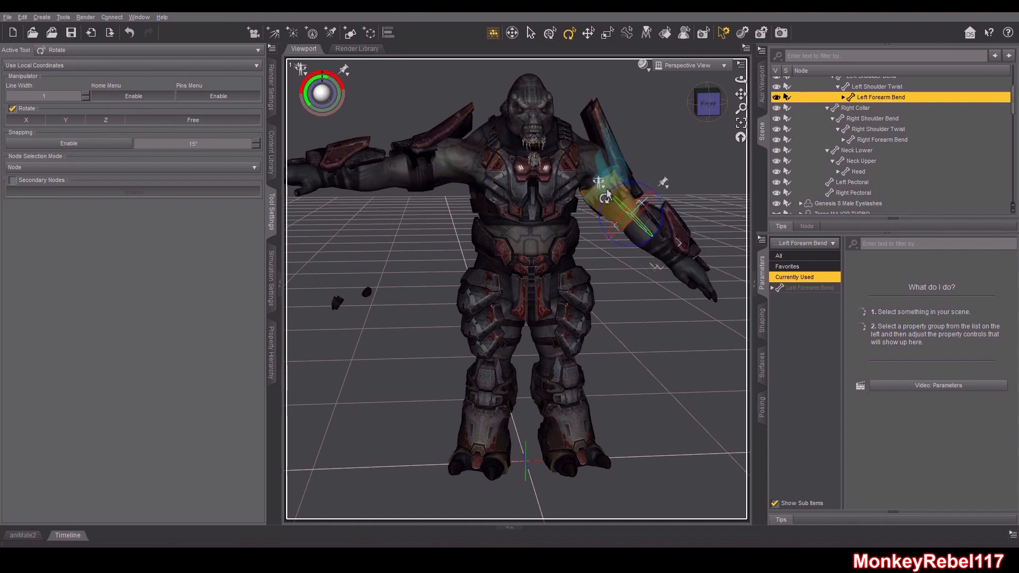
pyautogui.click(610, 207)
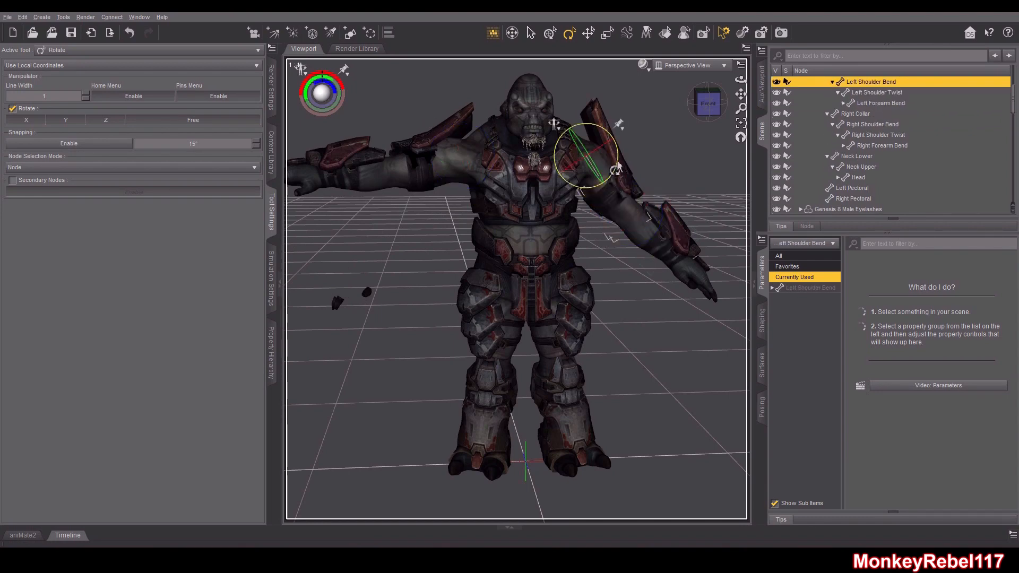
pyautogui.moveTo(615, 160)
pyautogui.mouseDown()
pyautogui.moveTo(619, 146)
pyautogui.moveTo(619, 159)
pyautogui.mouseUp()
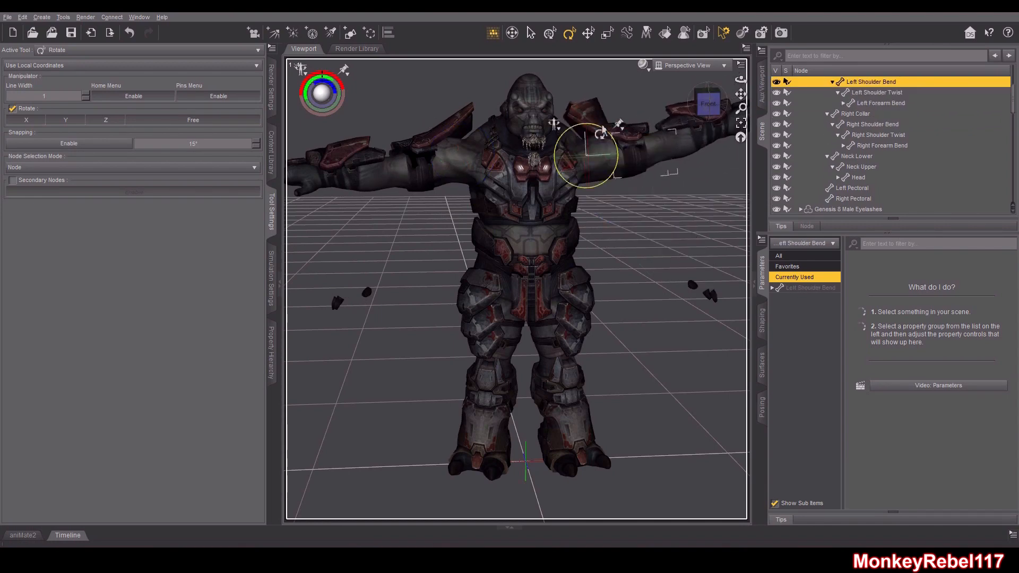
# Zoom in on the left shoulder pad and select the Left Shoulder Bend bone in the scene hierarchy
pyautogui.moveTo(741, 96); pyautogui.dragTo(660, 168)
pyautogui.scroll(5, 659, 168)
pyautogui.moveTo(740, 95); pyautogui.dragTo(679, 159)
pyautogui.scroll(3, 681, 158)
pyautogui.moveTo(712, 108)
pyautogui.mouseDown()
pyautogui.moveTo(701, 101)
pyautogui.moveTo(713, 98)
pyautogui.mouseUp()
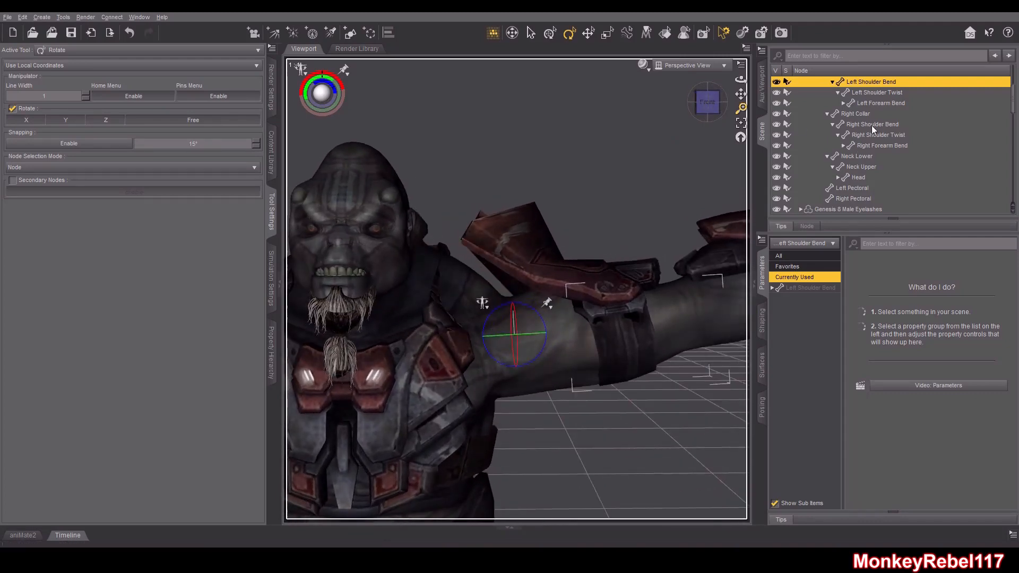
pyautogui.scroll(3, 871, 125)
pyautogui.click(801, 92)
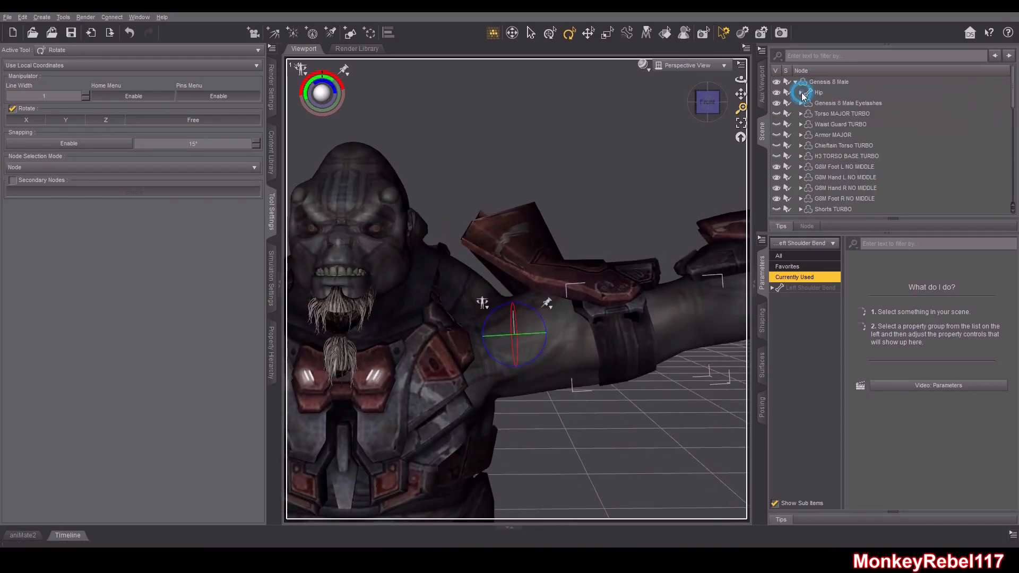
pyautogui.scroll(-6, 839, 177)
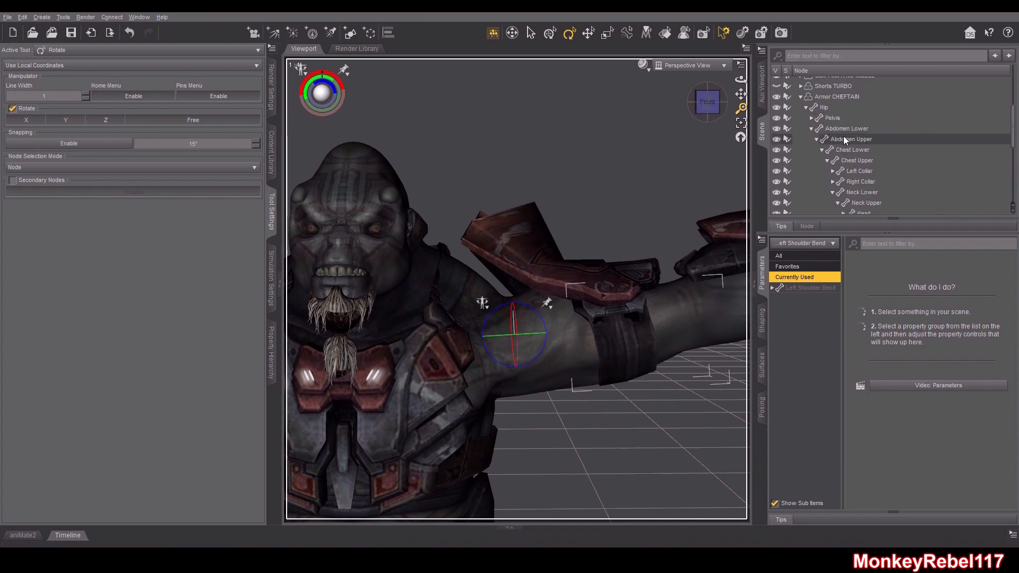
pyautogui.scroll(-1, 851, 142)
pyautogui.click(848, 126)
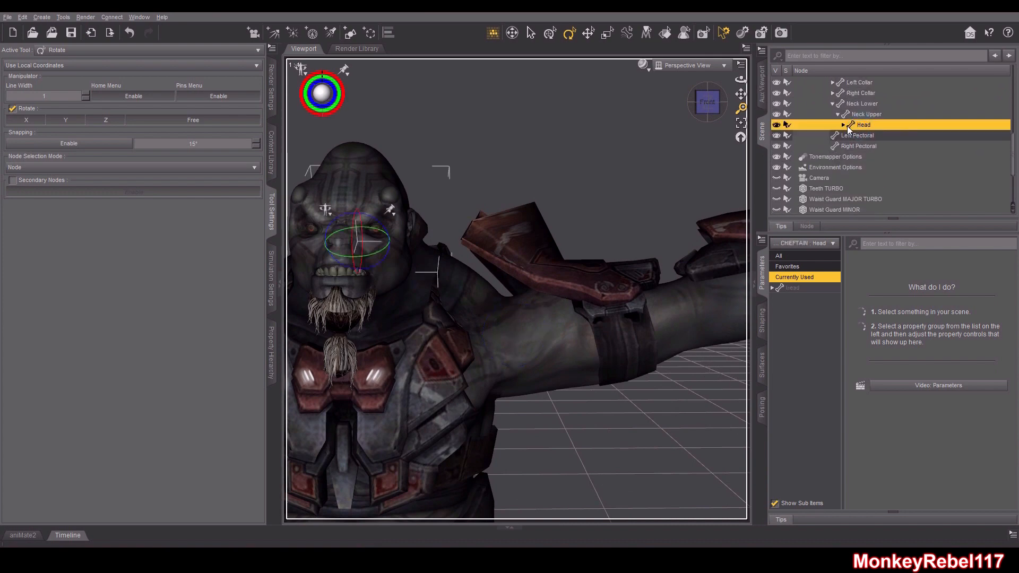
pyautogui.scroll(3, 860, 143)
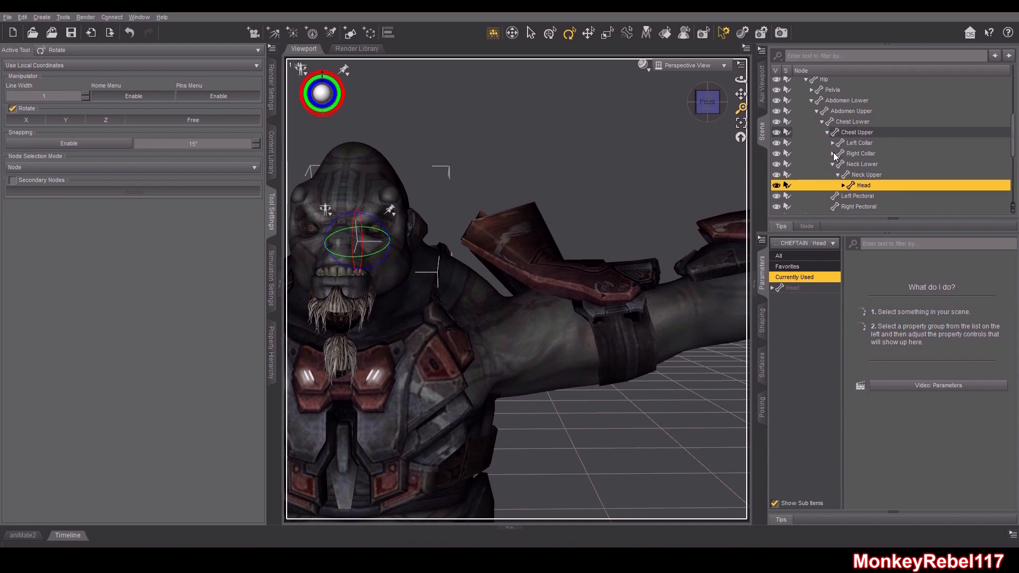
pyautogui.click(832, 142)
pyautogui.click(852, 143)
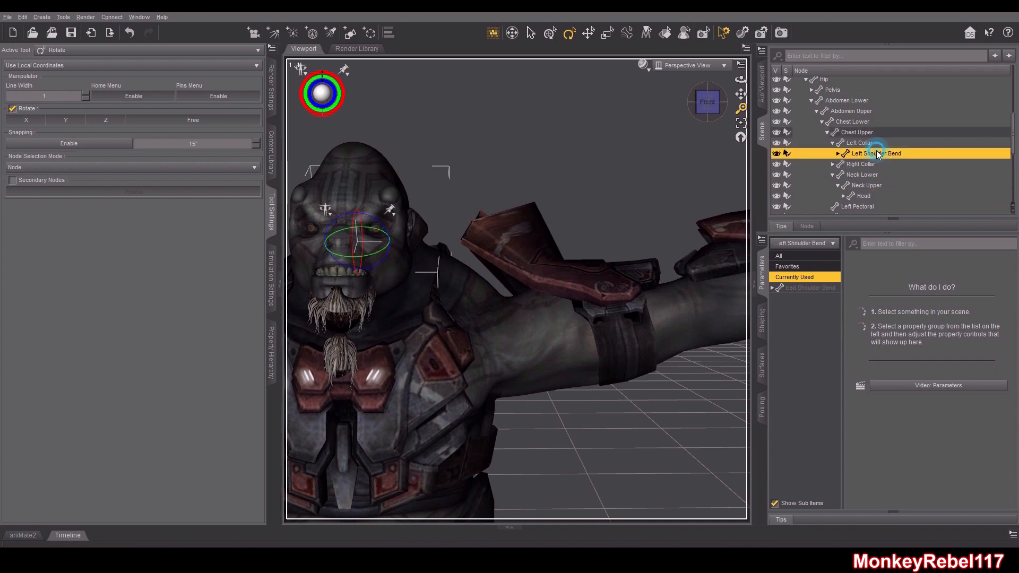
pyautogui.click(851, 155)
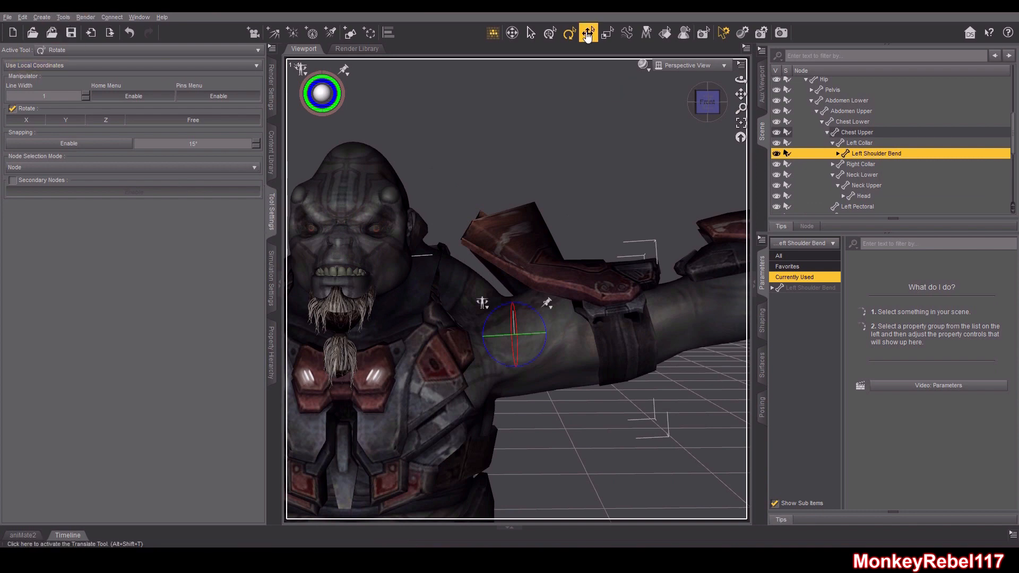
# Switch to the Node Weight Map Brush and pick the General Weights map of Left Shoulder Bend
pyautogui.click(63, 17)
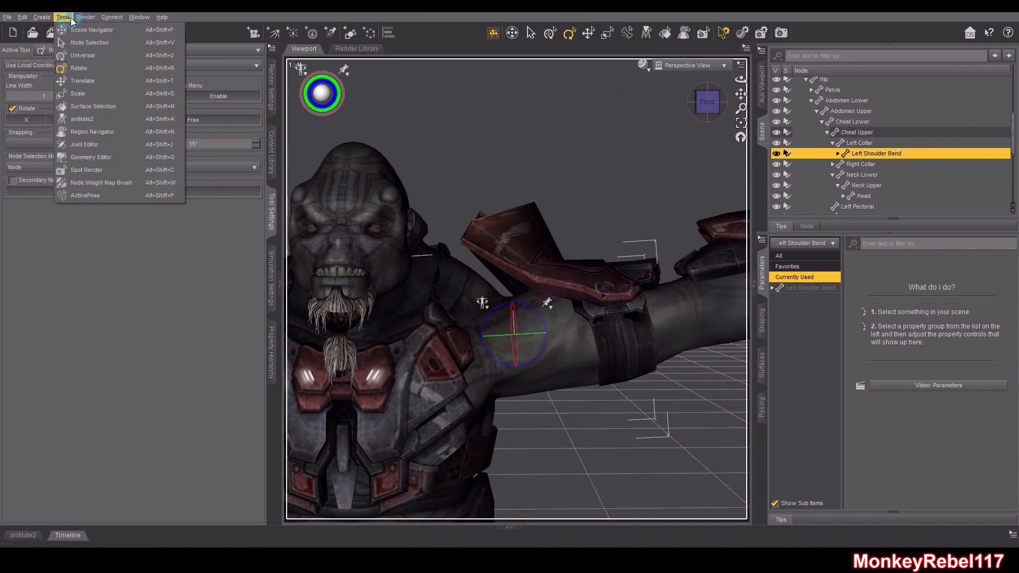
pyautogui.click(100, 183)
pyautogui.click(99, 299)
pyautogui.click(58, 259)
pyautogui.moveTo(703, 97); pyautogui.dragTo(702, 92)
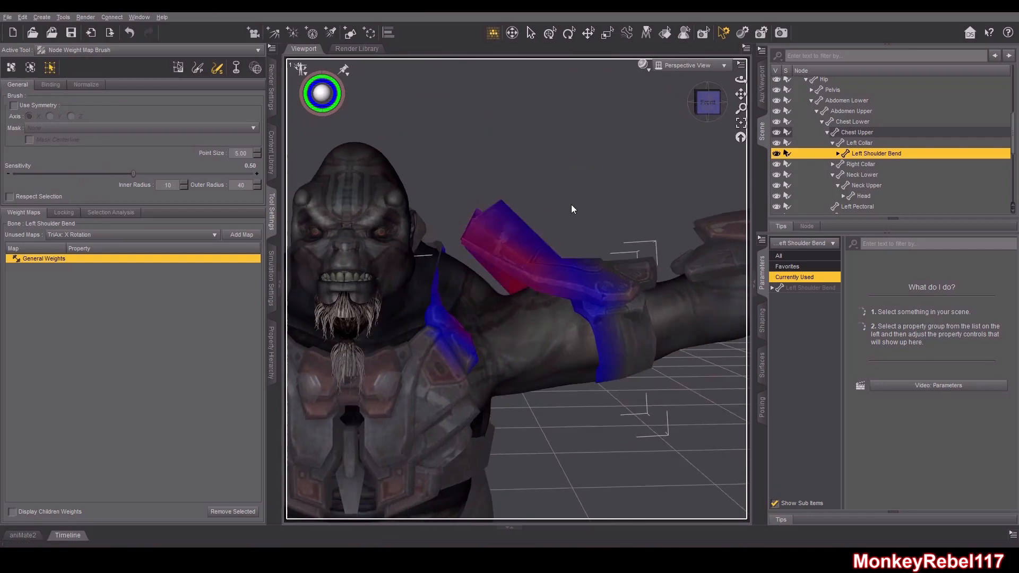
# Select the left shoulder pad's vertices and fill them with 100% weight for Left Shoulder Bend
pyautogui.click(178, 68)
pyautogui.moveTo(597, 162)
pyautogui.mouseDown()
pyautogui.moveTo(515, 151)
pyautogui.moveTo(460, 215)
pyautogui.mouseUp()
pyautogui.moveTo(709, 108)
pyautogui.mouseDown()
pyautogui.moveTo(708, 128)
pyautogui.moveTo(707, 110)
pyautogui.moveTo(694, 122)
pyautogui.moveTo(708, 107)
pyautogui.mouseUp()
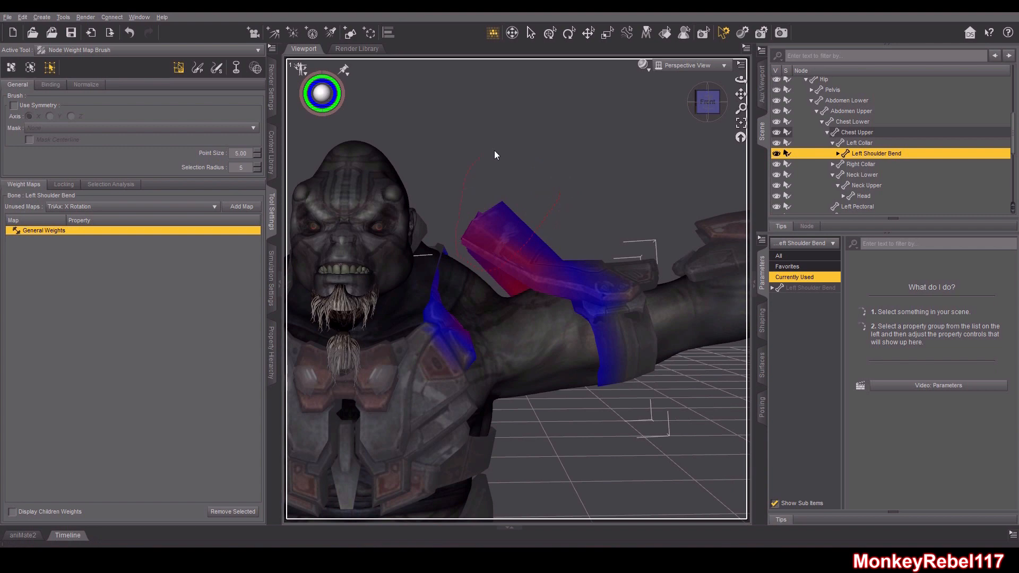
pyautogui.rightClick(572, 177)
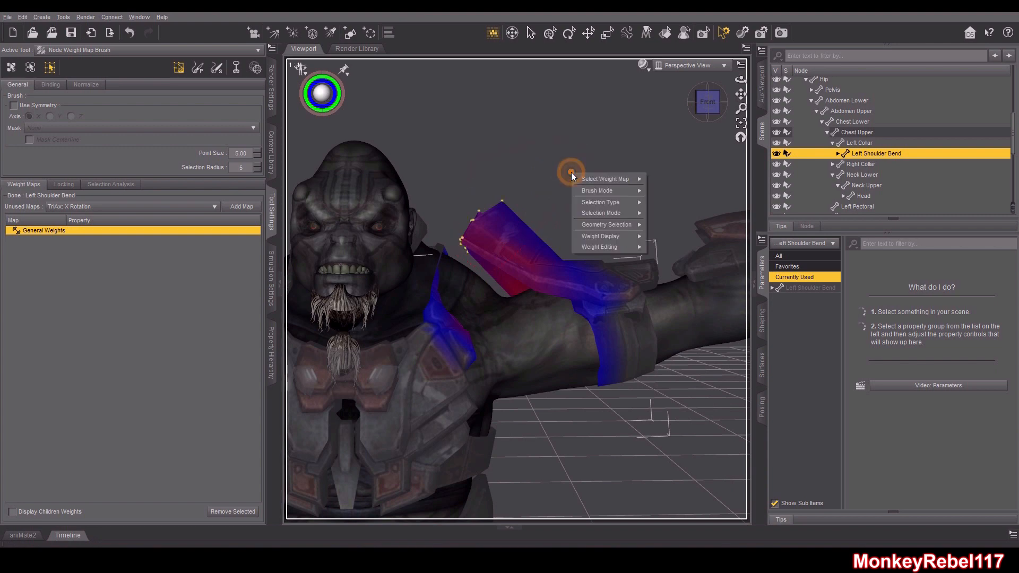
pyautogui.moveTo(618, 238)
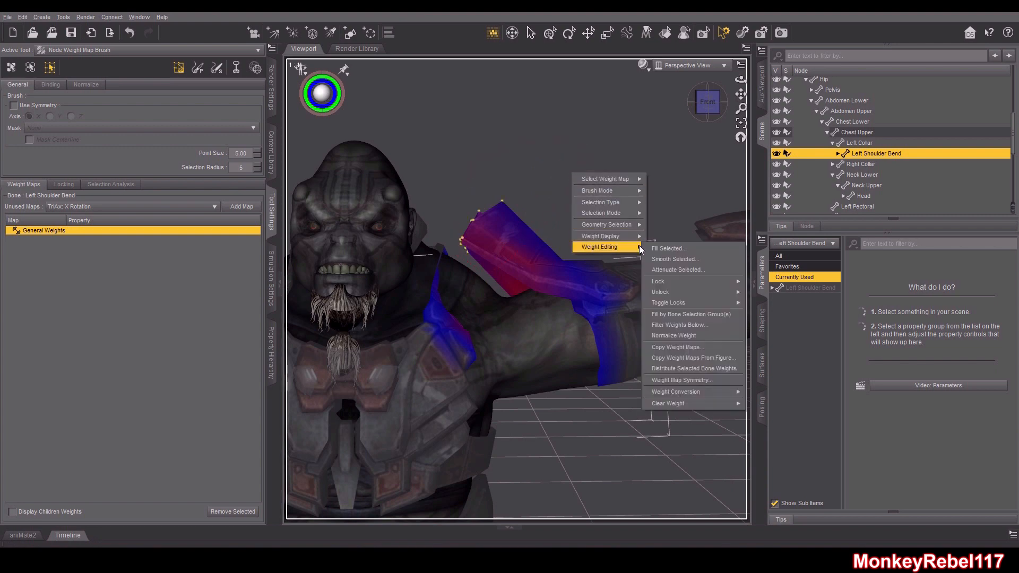
pyautogui.click(647, 249)
pyautogui.click(487, 297)
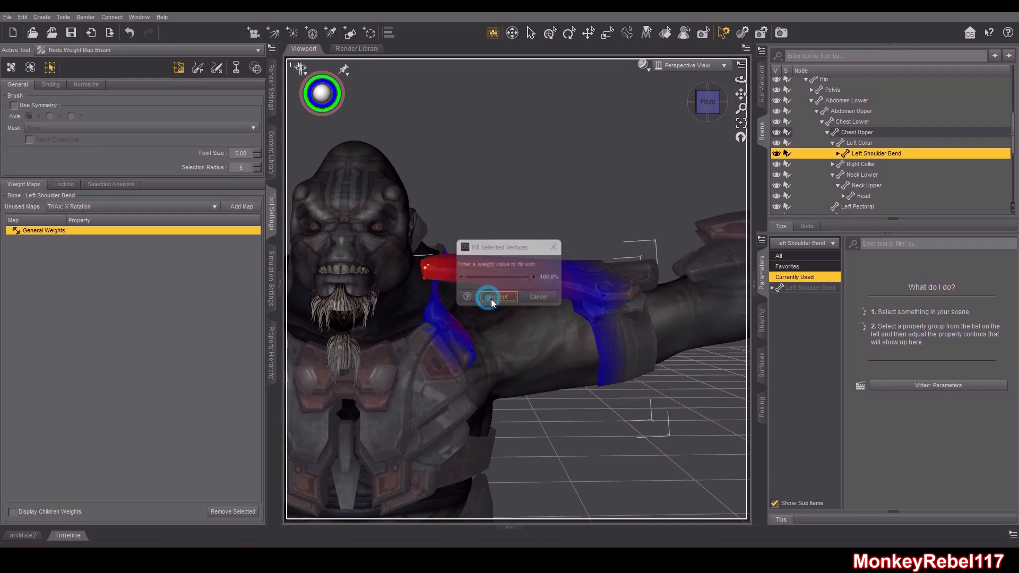
# Select the Left Shoulder Twist bone and fill the selected shoulder pad vertices with 100% weight
pyautogui.moveTo(706, 111); pyautogui.dragTo(706, 79)
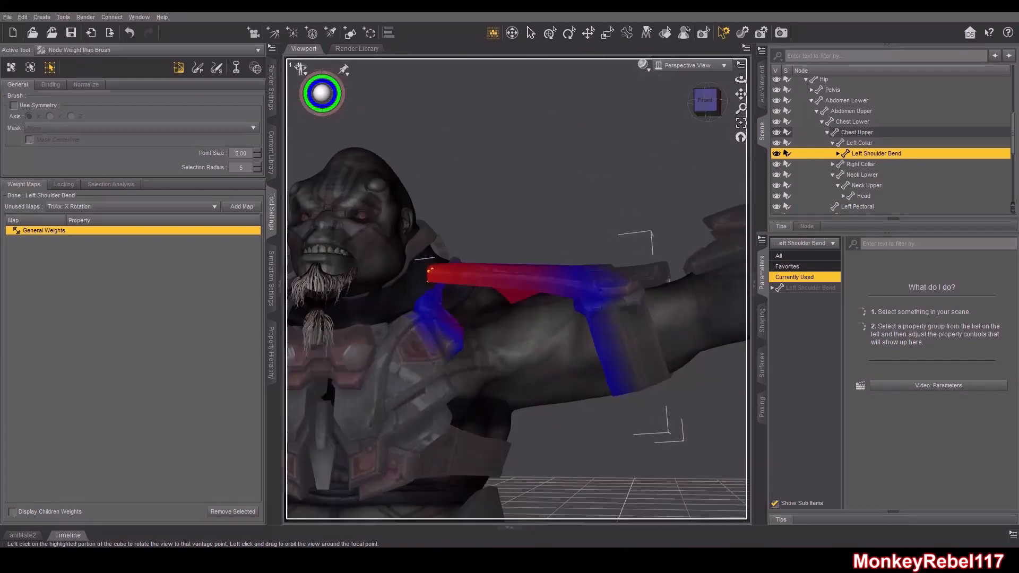
pyautogui.click(838, 154)
pyautogui.click(878, 164)
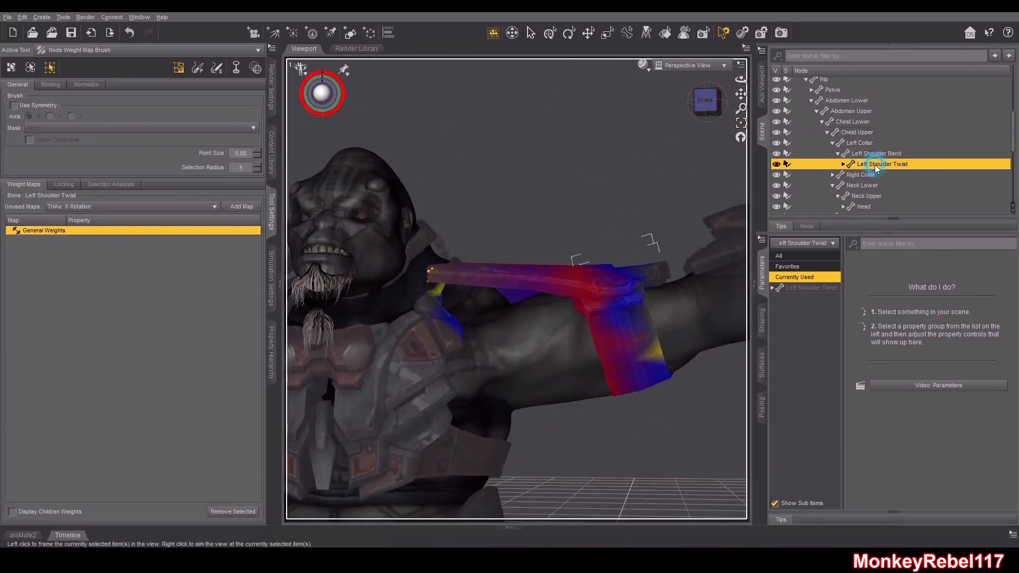
pyautogui.moveTo(694, 101); pyautogui.dragTo(704, 105)
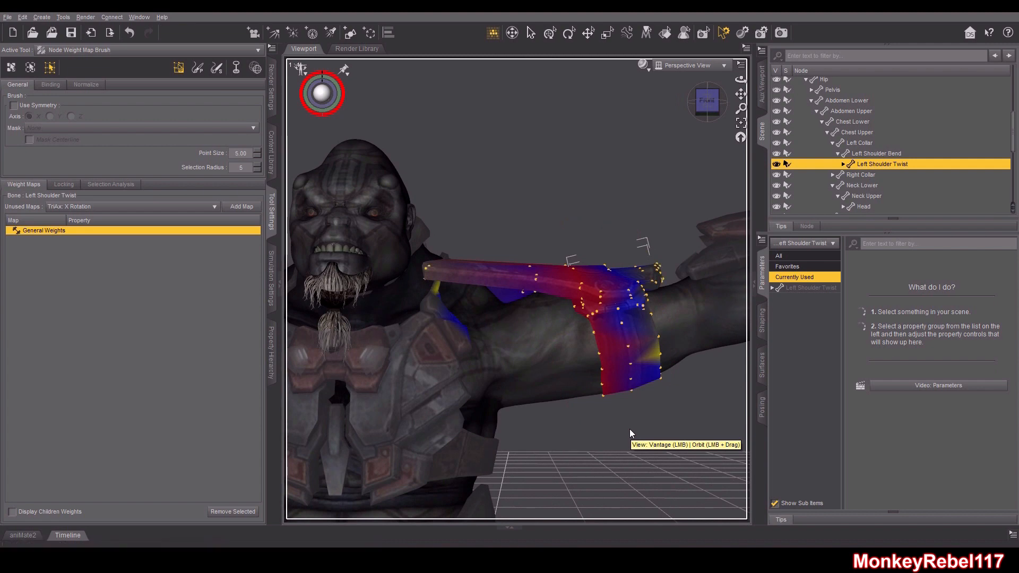
pyautogui.moveTo(705, 108); pyautogui.dragTo(635, 109)
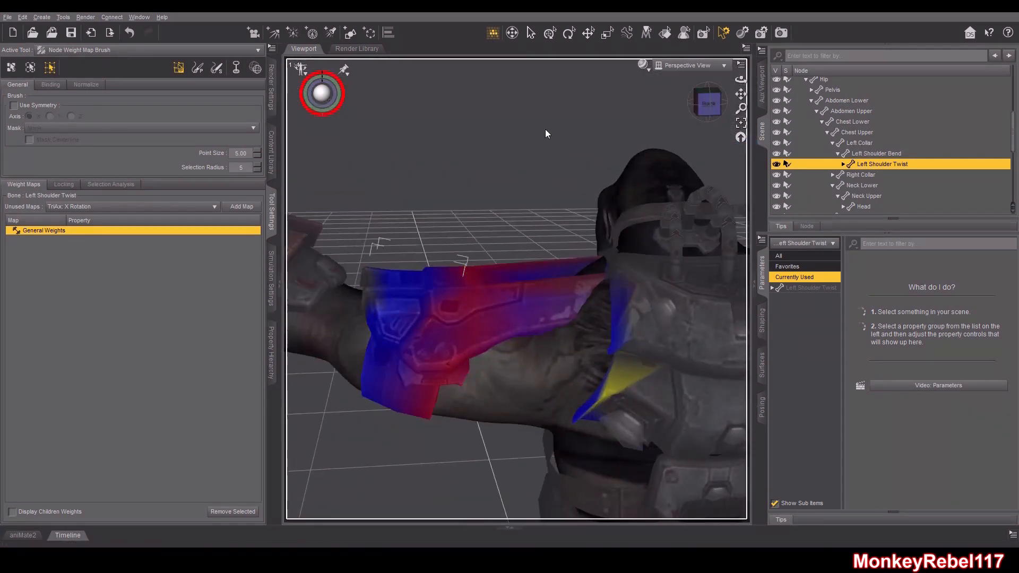
pyautogui.hotkey('ctrl', 'z')
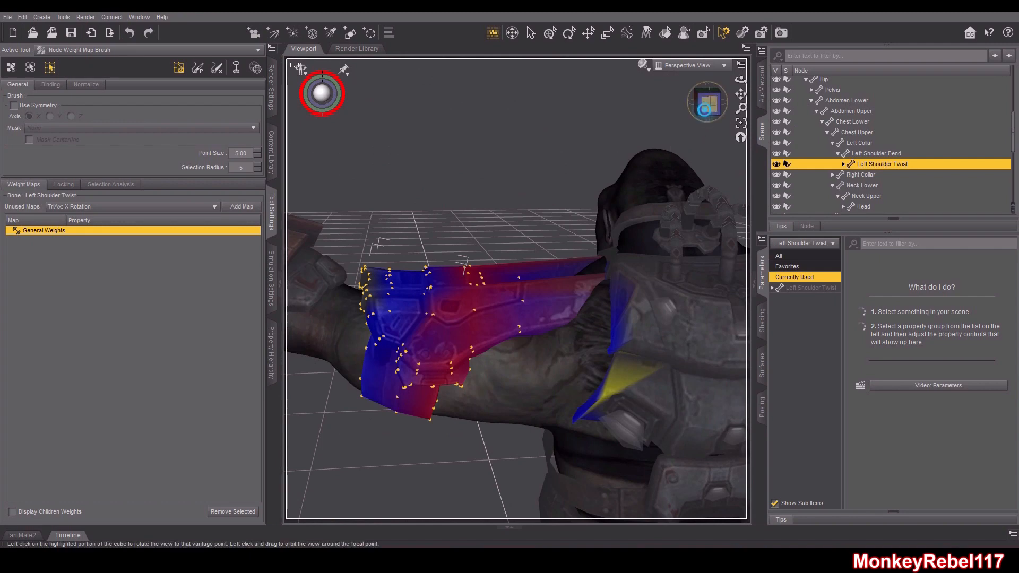
pyautogui.moveTo(708, 109); pyautogui.dragTo(629, 126)
pyautogui.rightClick(559, 172)
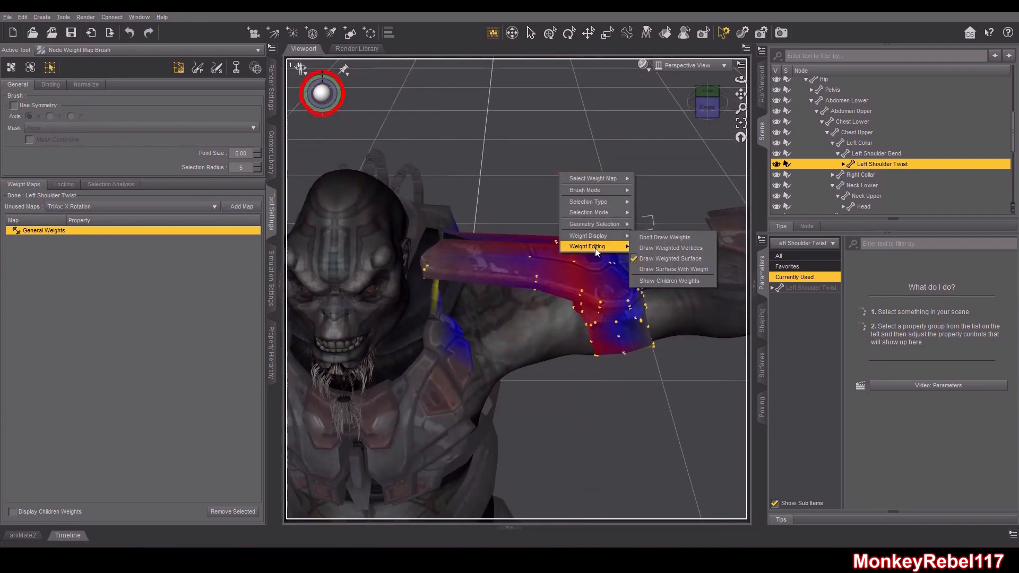
pyautogui.moveTo(610, 250)
pyautogui.click(651, 244)
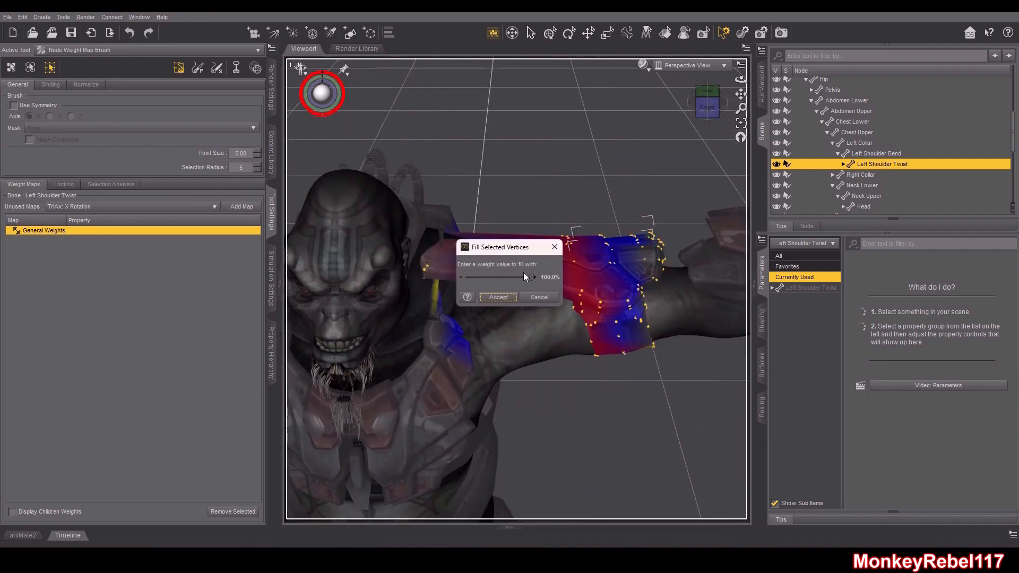
pyautogui.click(499, 298)
# Select the Right Shoulder Twist bone and fill the right shoulder pad's selected vertices with 100% weight
pyautogui.moveTo(703, 110)
pyautogui.mouseDown()
pyautogui.moveTo(663, 139)
pyautogui.moveTo(571, 119)
pyautogui.moveTo(685, 108)
pyautogui.moveTo(690, 92)
pyautogui.moveTo(677, 80)
pyautogui.moveTo(700, 103)
pyautogui.moveTo(701, 93)
pyautogui.mouseUp()
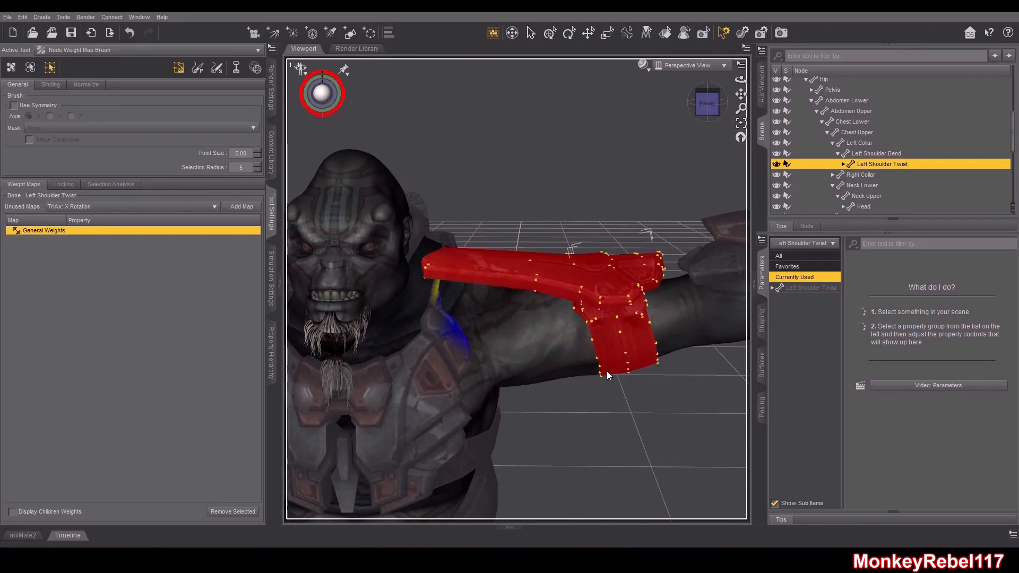
pyautogui.scroll(-5, 555, 259)
pyautogui.moveTo(735, 95); pyautogui.dragTo(849, 82)
pyautogui.scroll(4, 683, 168)
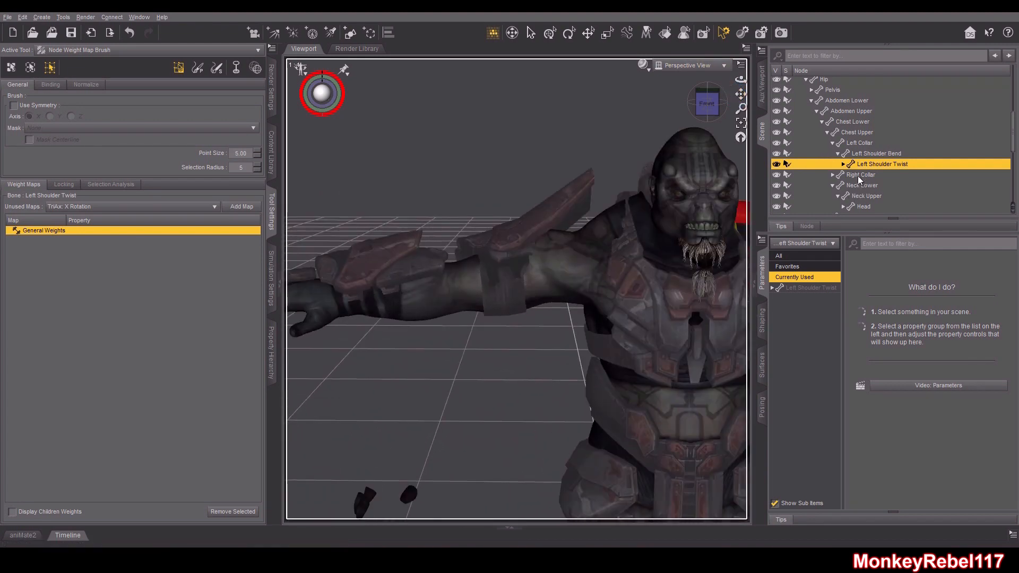
pyautogui.click(859, 175)
pyautogui.click(833, 174)
pyautogui.scroll(-2, 843, 165)
pyautogui.click(838, 155)
pyautogui.click(867, 167)
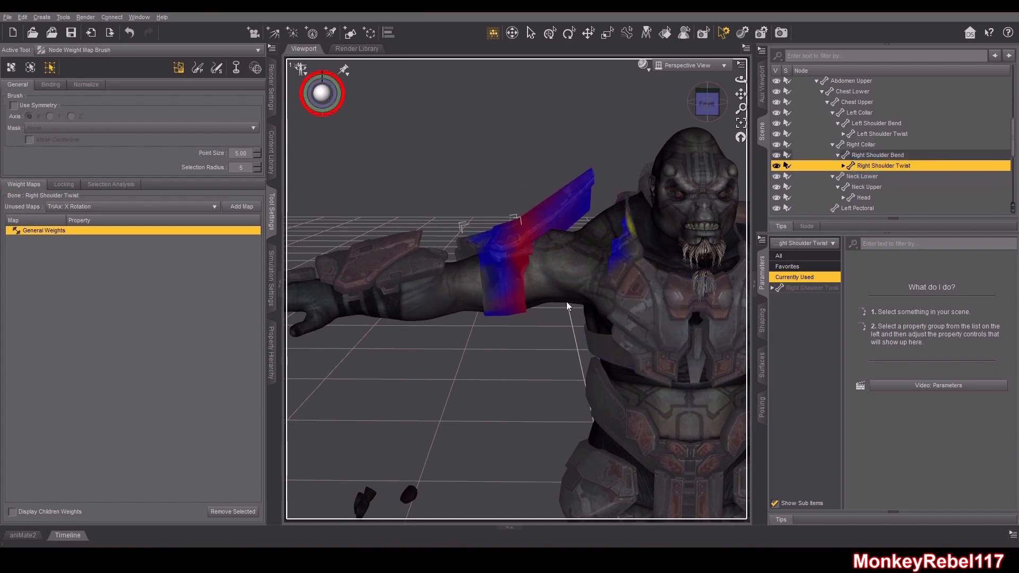
pyautogui.rightClick(495, 368)
pyautogui.moveTo(529, 418)
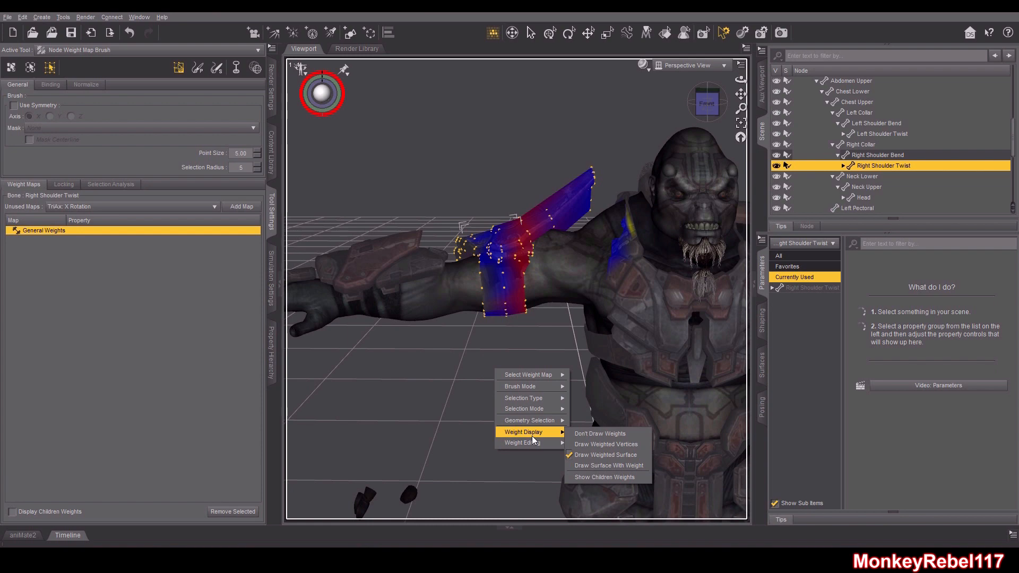
pyautogui.click(596, 413)
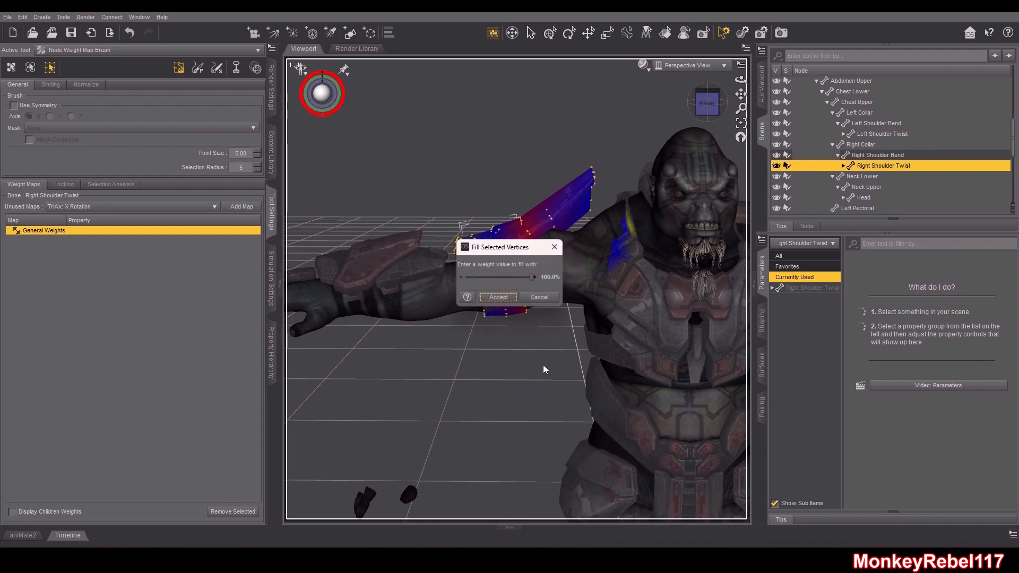
pyautogui.click(499, 297)
pyautogui.click(519, 355)
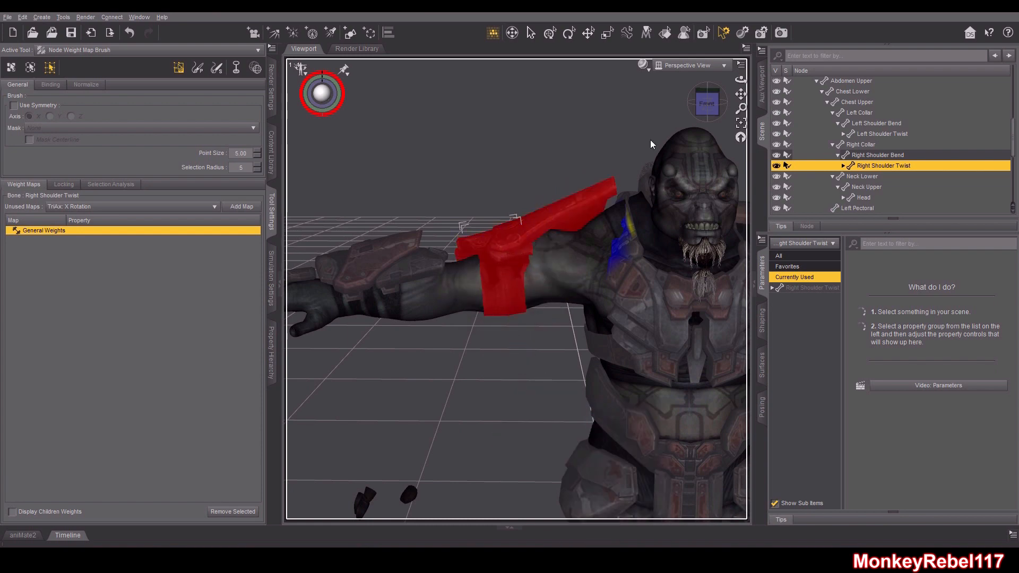
# Switch to the Rotate tool and bend the right hand to test the forearm guard's deformation
pyautogui.moveTo(706, 100); pyautogui.dragTo(812, 92)
pyautogui.scroll(5, 565, 247)
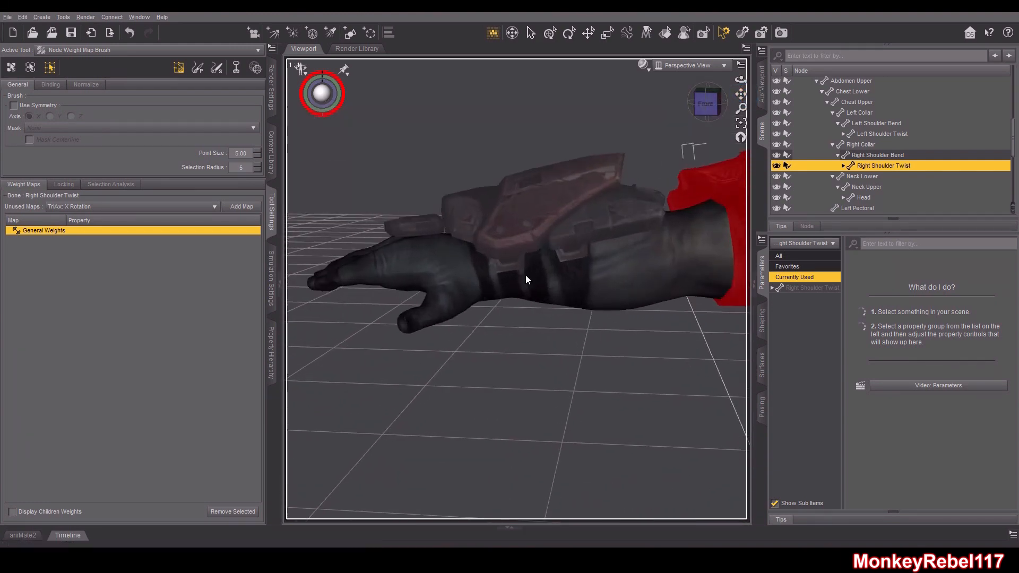
pyautogui.click(569, 33)
pyautogui.click(454, 262)
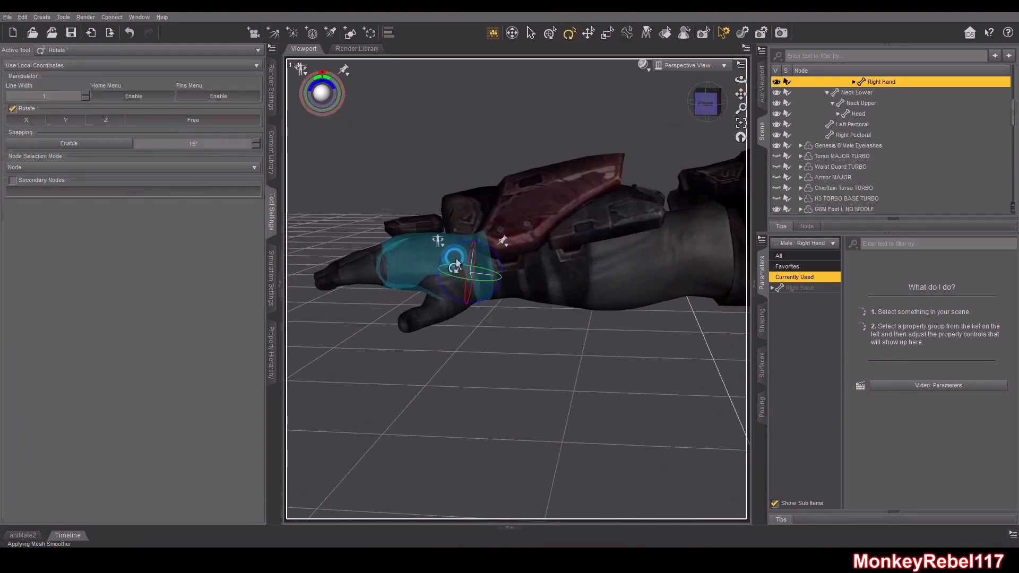
pyautogui.moveTo(495, 258); pyautogui.dragTo(552, 311)
pyautogui.moveTo(708, 106); pyautogui.dragTo(744, 120)
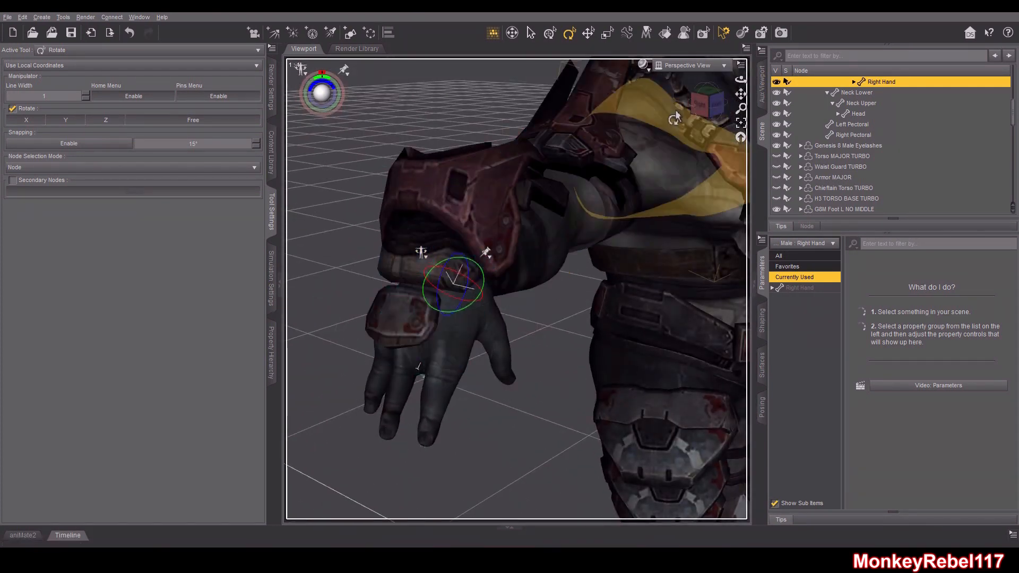
pyautogui.click(701, 104)
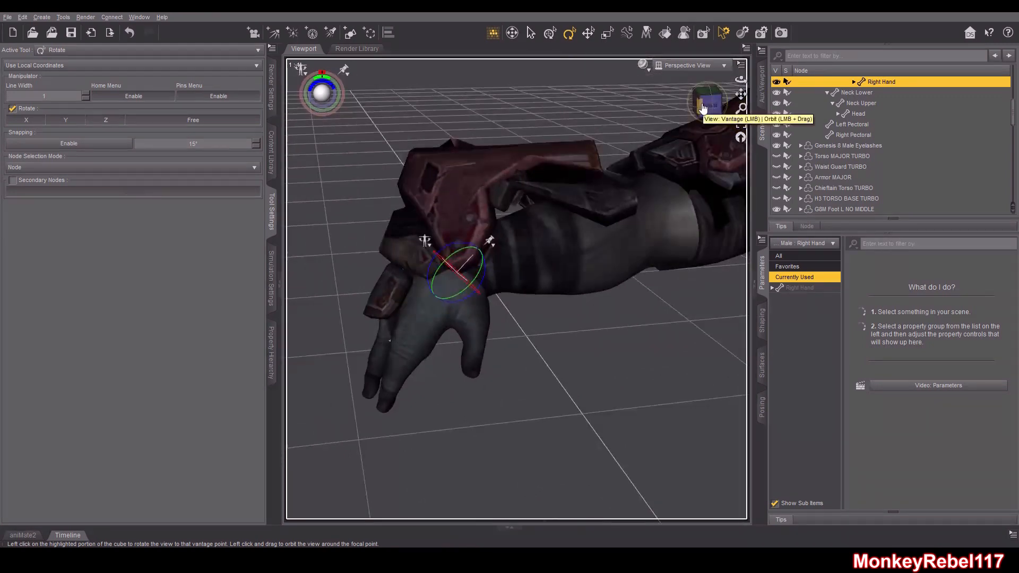
pyautogui.click(703, 108)
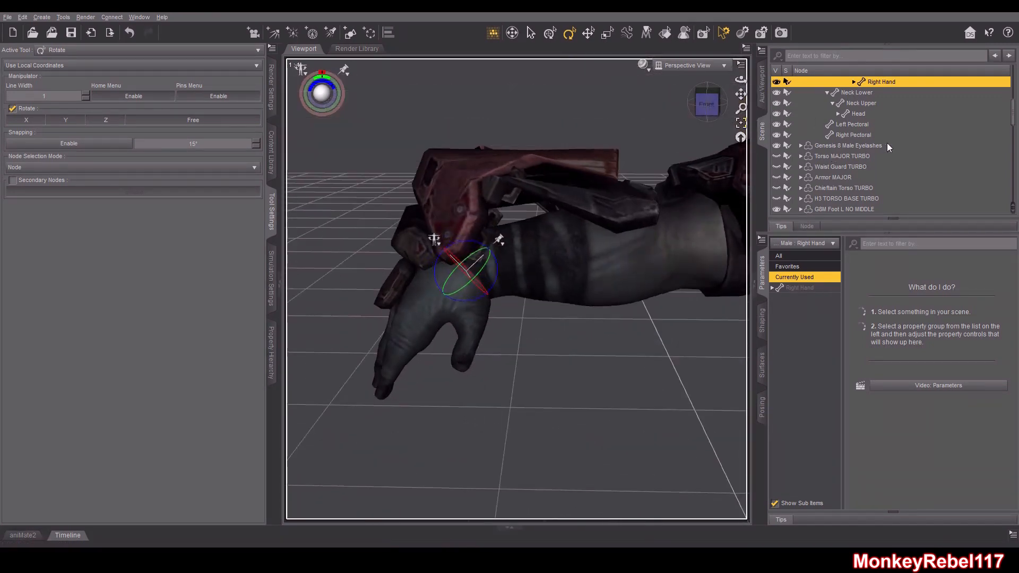
# Select the Right Forearm Twist bone in the scene hierarchy
pyautogui.scroll(5, 835, 136)
pyautogui.click(801, 93)
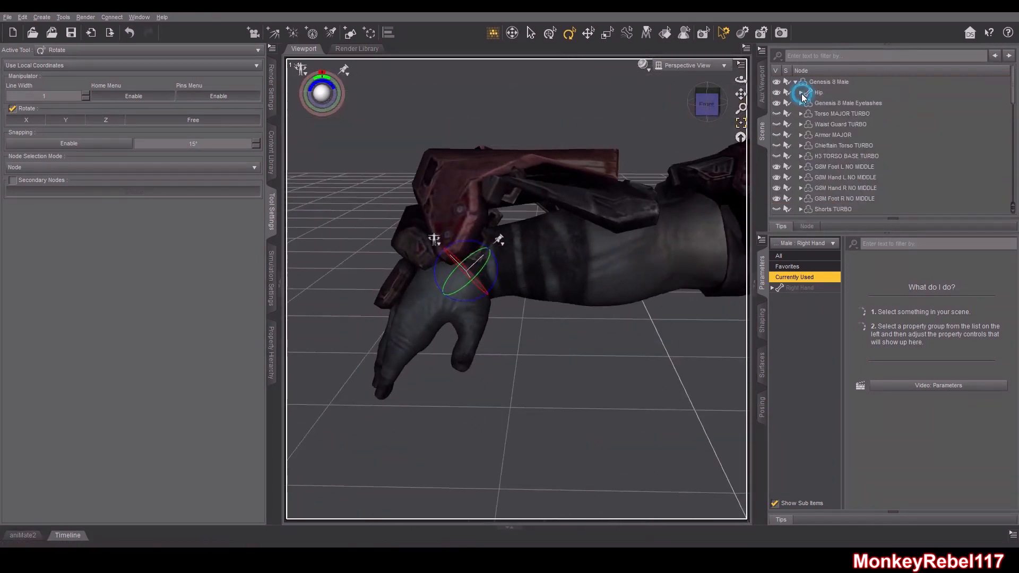
pyautogui.scroll(-2, 848, 196)
pyautogui.click(845, 160)
pyautogui.scroll(-3, 948, 187)
pyautogui.scroll(-1, 862, 177)
pyautogui.click(870, 167)
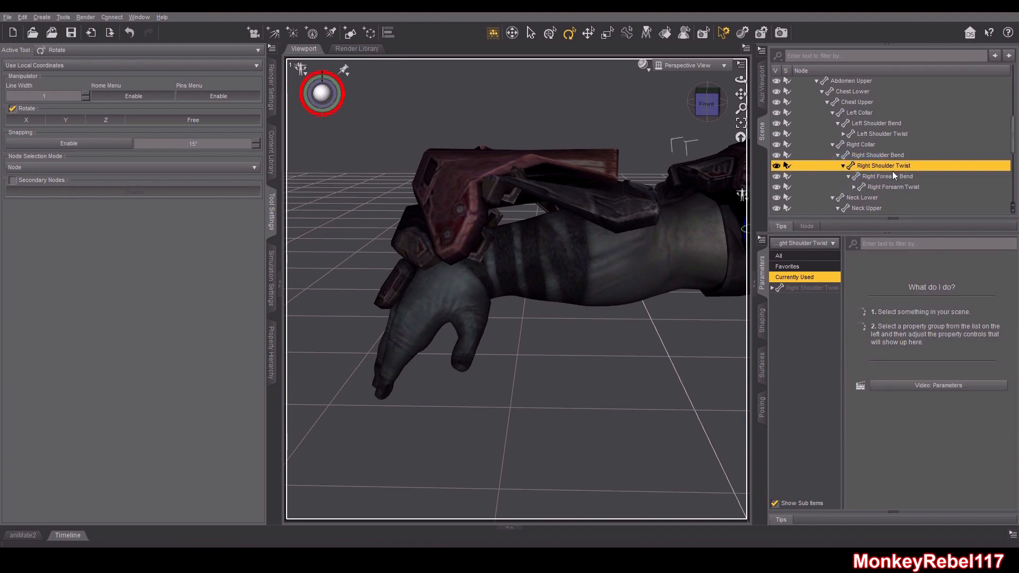
pyautogui.click(893, 176)
pyautogui.click(894, 187)
pyautogui.click(853, 187)
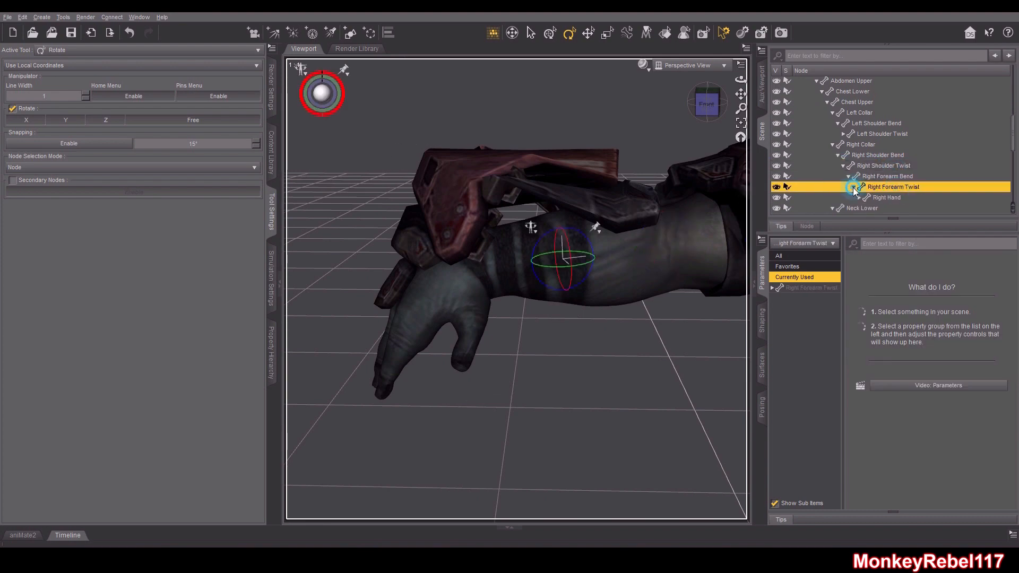
pyautogui.click(885, 197)
pyautogui.click(893, 187)
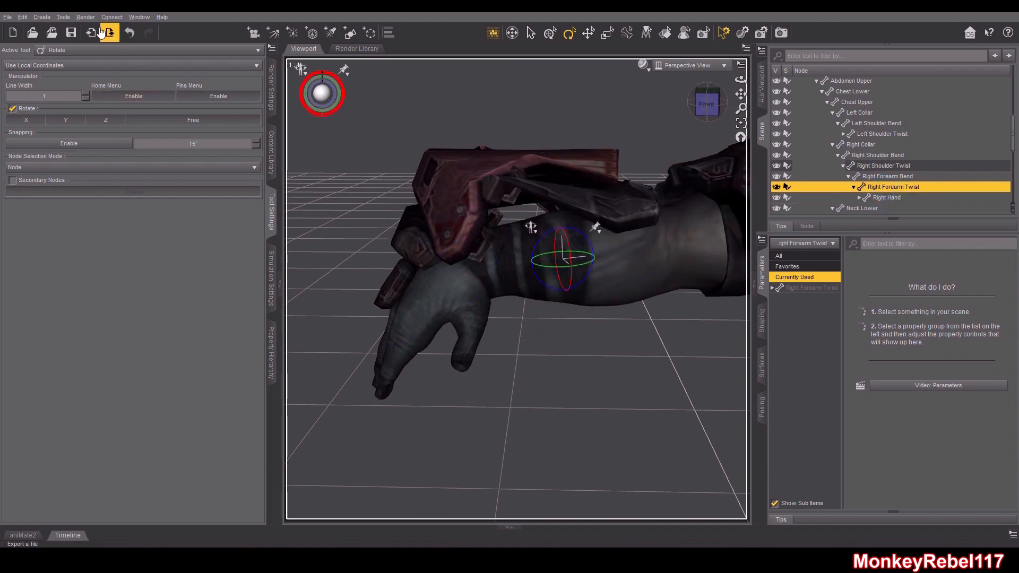
# Switch to the Node Weight Map Brush and pick the General Weights map of Right Forearm Twist
pyautogui.click(62, 18)
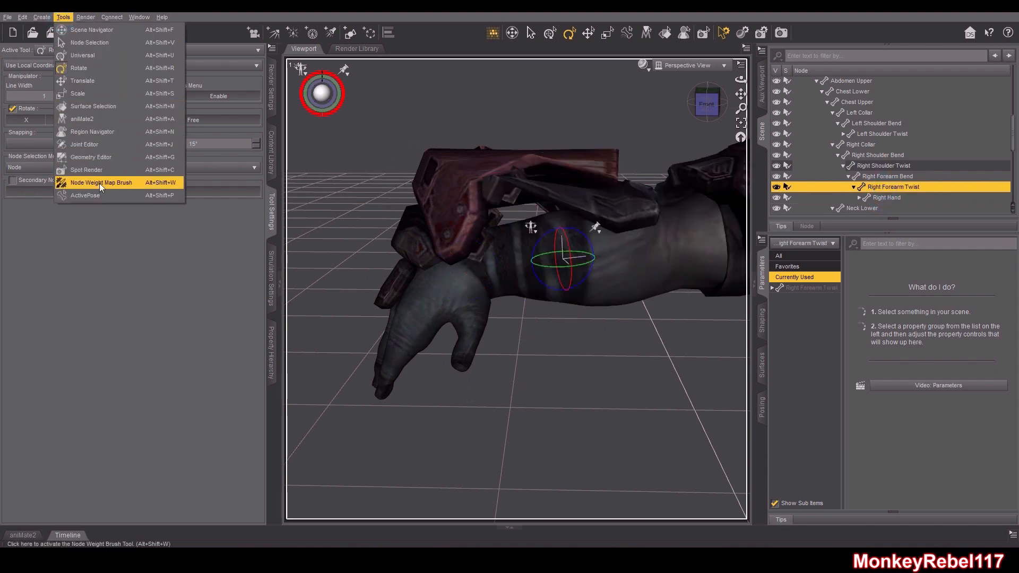
pyautogui.click(157, 186)
pyautogui.click(44, 232)
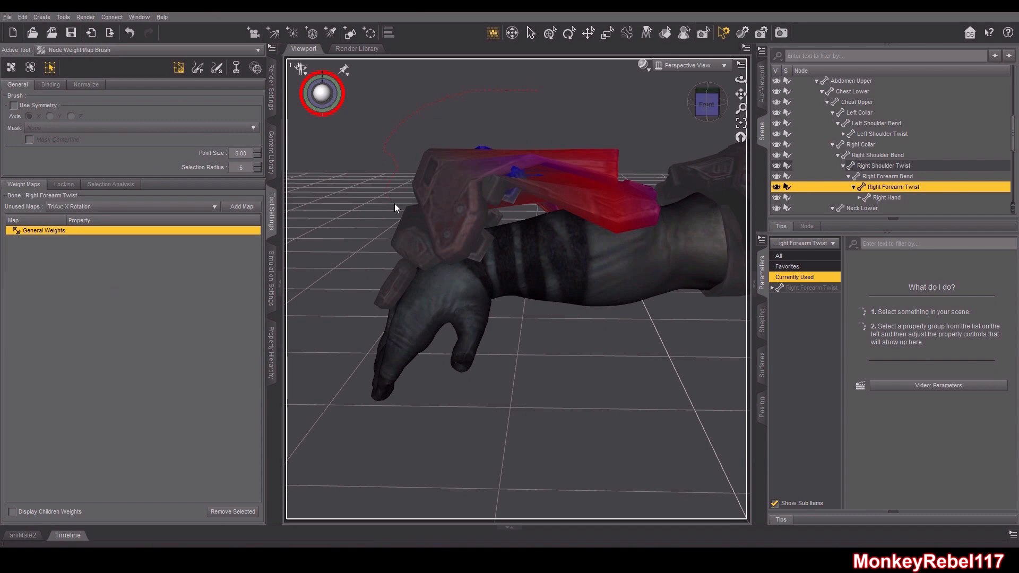
# Select the right forearm guard's vertices and fill them with 100% weight for Right Forearm Twist
pyautogui.moveTo(618, 208); pyautogui.dragTo(600, 106)
pyautogui.moveTo(707, 104)
pyautogui.mouseDown()
pyautogui.moveTo(729, 146)
pyautogui.moveTo(798, 102)
pyautogui.moveTo(729, 114)
pyautogui.moveTo(708, 104)
pyautogui.mouseUp()
pyautogui.rightClick(547, 113)
pyautogui.moveTo(583, 186)
pyautogui.click(690, 187)
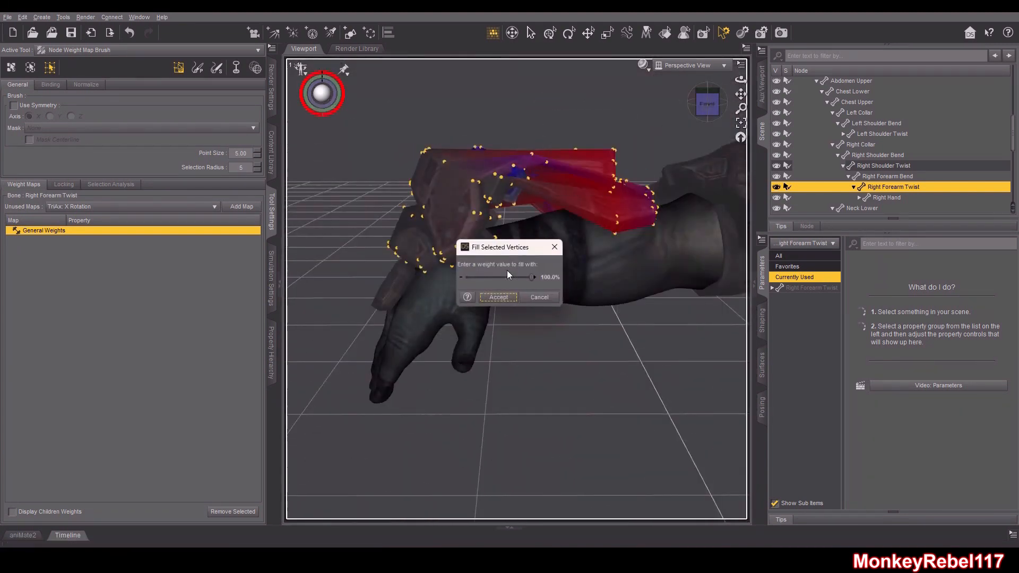
pyautogui.click(495, 300)
# Orbit around the right forearm to examine the forearm guard's weight coverage
pyautogui.moveTo(706, 104); pyautogui.dragTo(675, 181)
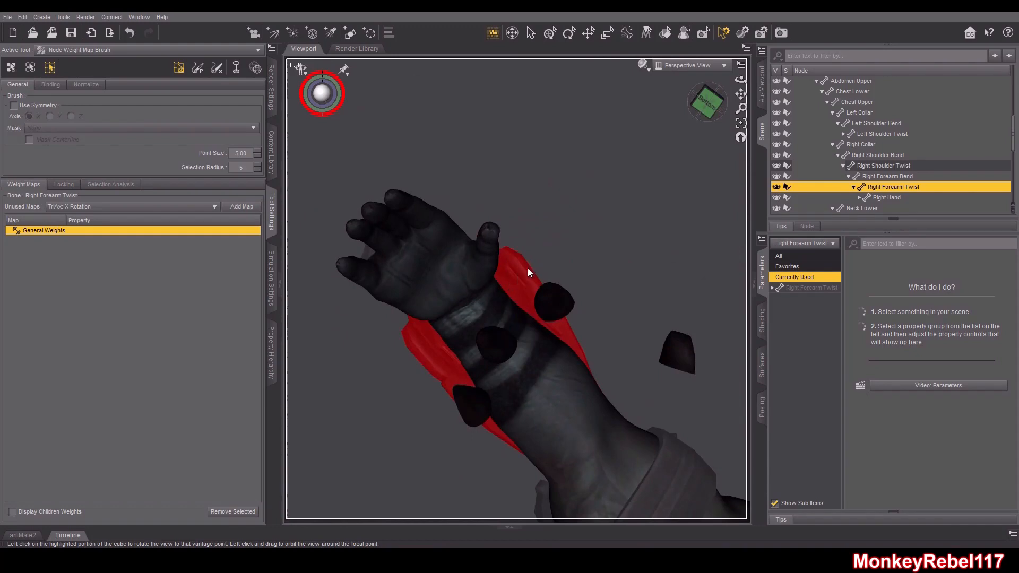
pyautogui.moveTo(716, 101)
pyautogui.mouseDown()
pyautogui.moveTo(738, 79)
pyautogui.moveTo(716, 98)
pyautogui.mouseUp()
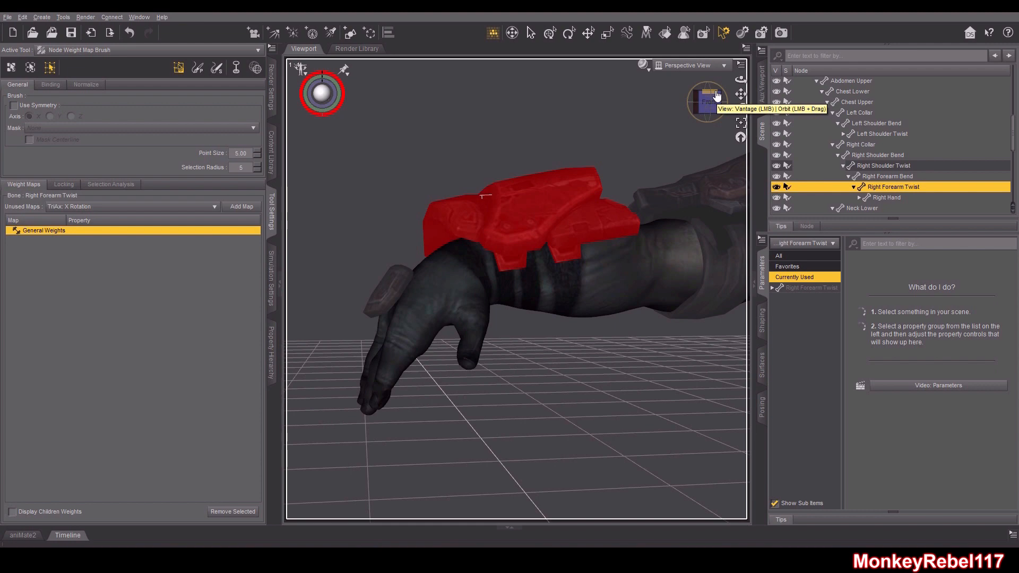
pyautogui.click(22, 17)
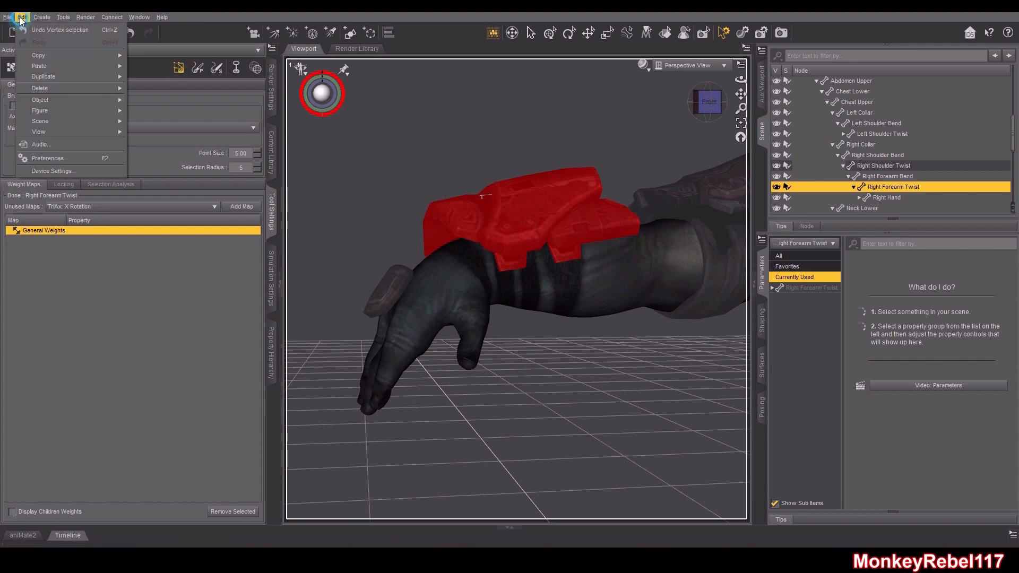
pyautogui.moveTo(43, 111)
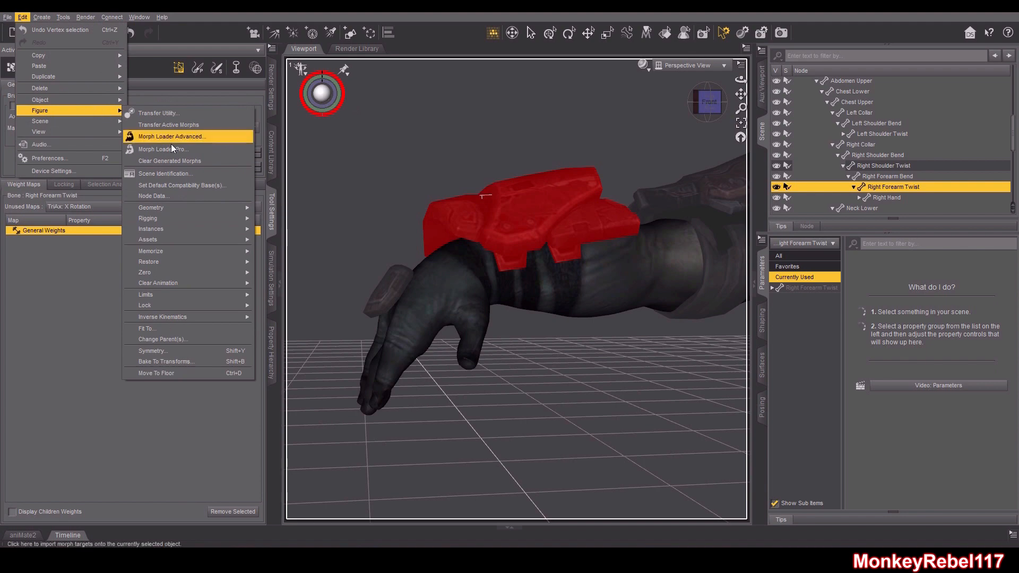
pyautogui.moveTo(193, 212)
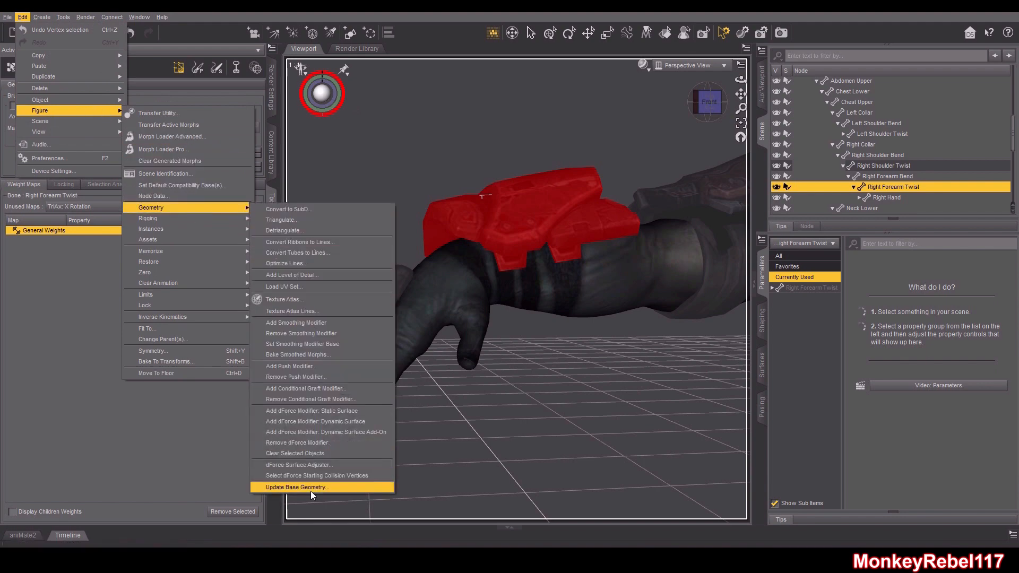
pyautogui.moveTo(711, 103)
pyautogui.mouseDown()
pyautogui.moveTo(735, 122)
pyautogui.moveTo(711, 105)
pyautogui.mouseUp()
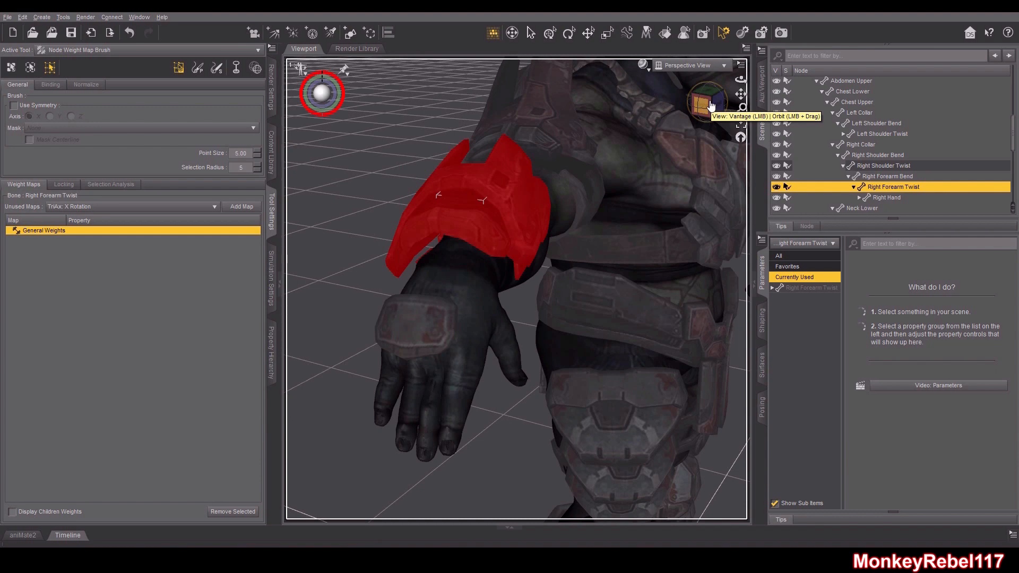
pyautogui.moveTo(711, 106); pyautogui.dragTo(676, 80)
pyautogui.click(338, 314)
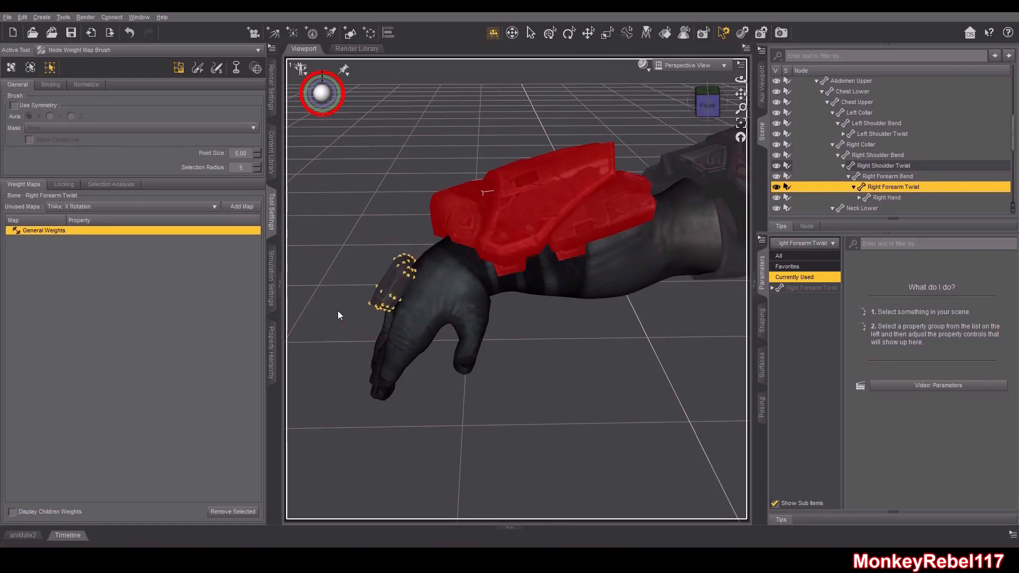
# Browse the Right Hand's thumb and carpal bones to check their General Weights maps
pyautogui.click(892, 198)
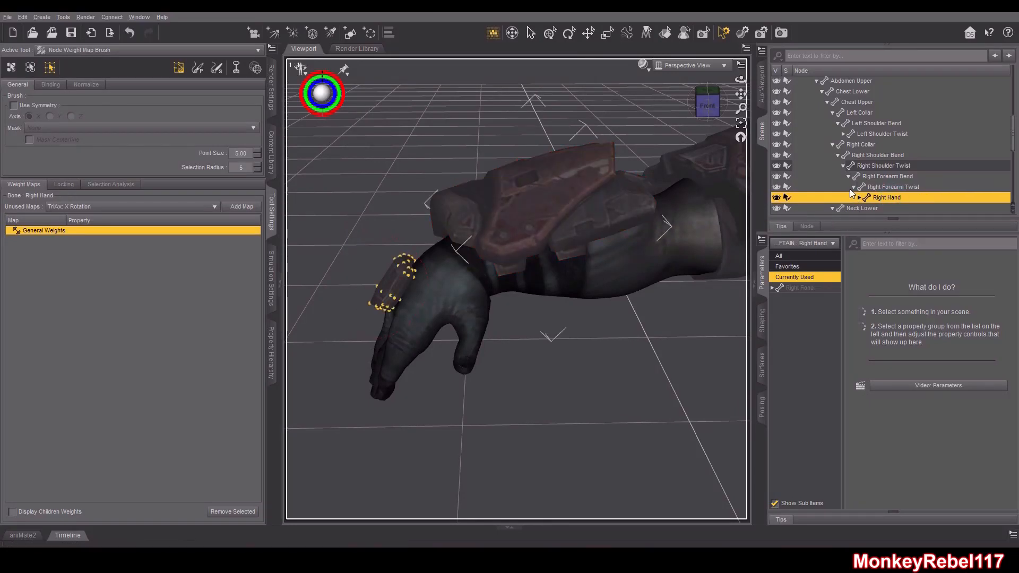
pyautogui.click(859, 198)
pyautogui.click(897, 178)
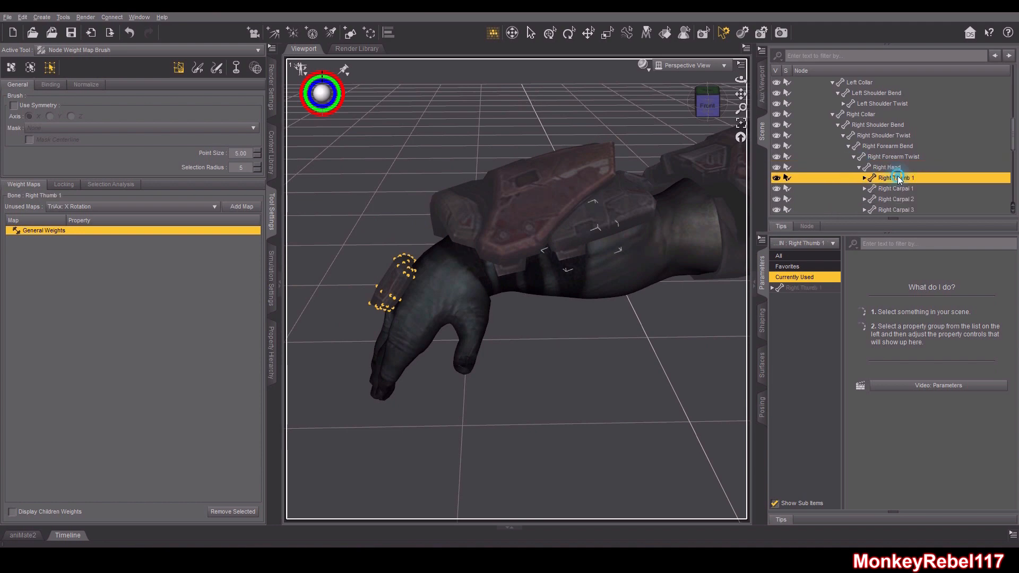
pyautogui.click(899, 190)
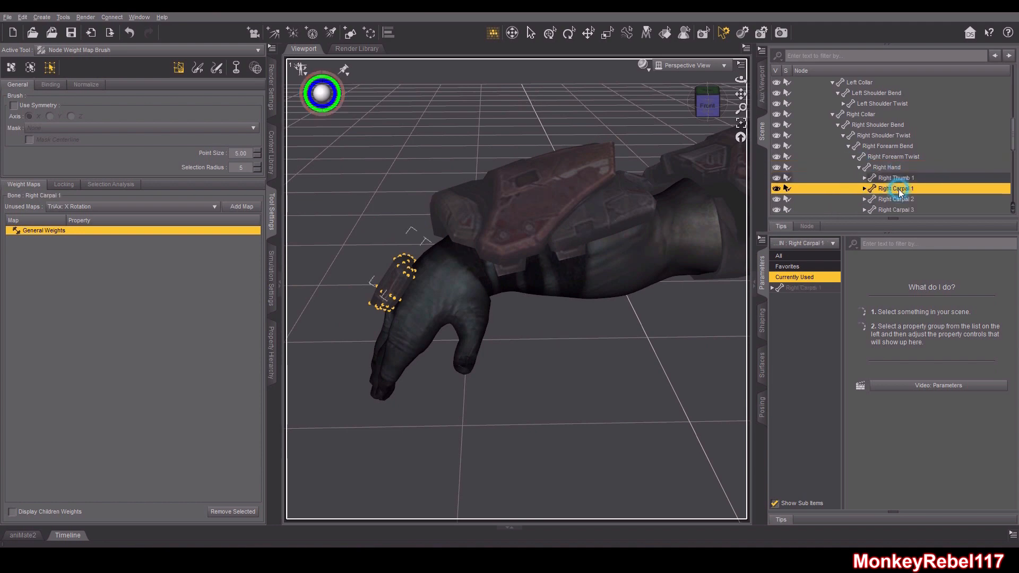
pyautogui.click(46, 230)
pyautogui.scroll(-2, 903, 188)
pyautogui.scroll(-1, 904, 188)
pyautogui.click(905, 161)
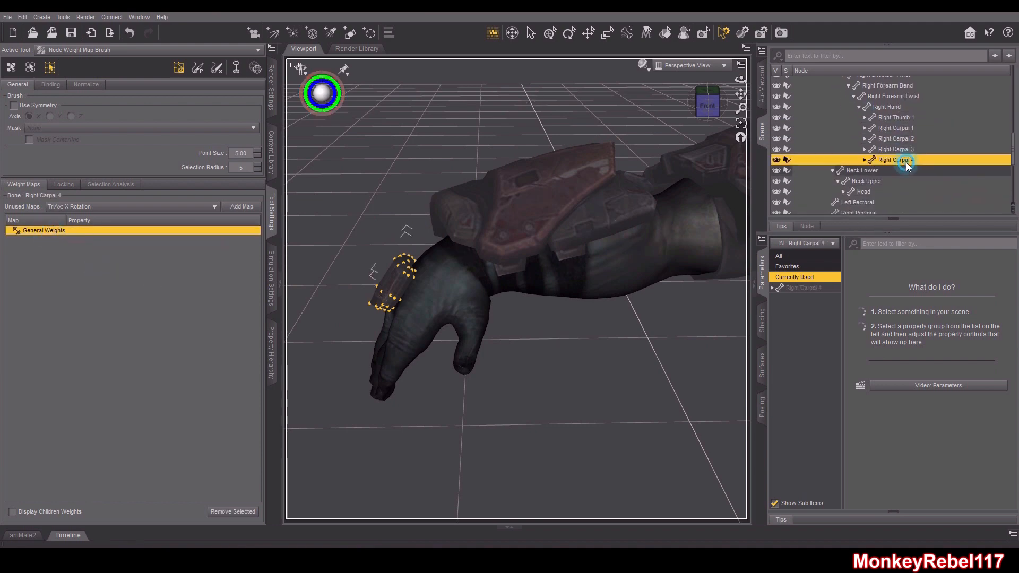
pyautogui.click(896, 149)
pyautogui.click(896, 139)
pyautogui.click(895, 128)
pyautogui.click(896, 117)
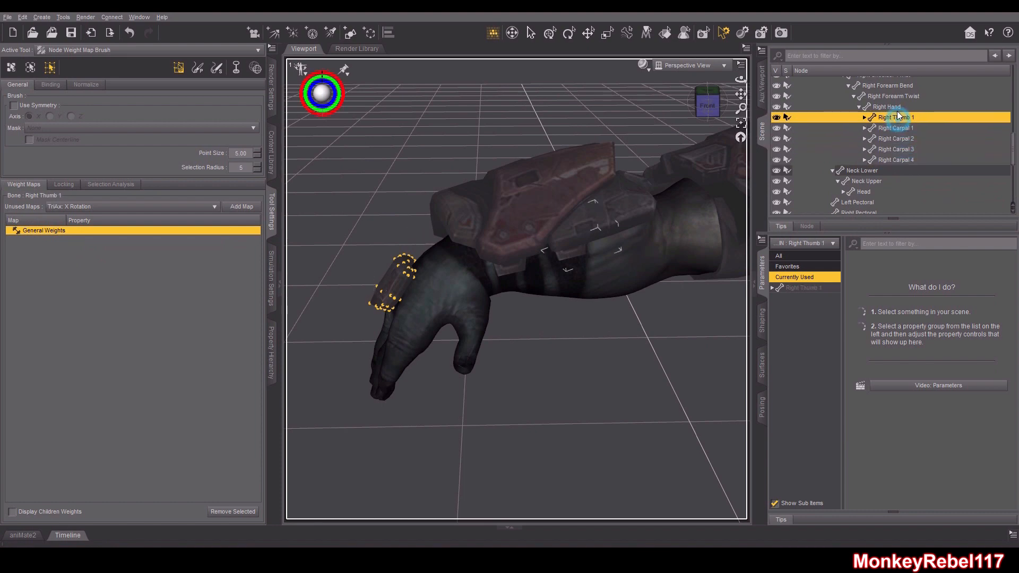
# Select the Right Hand bone and fill the selected wrist strap vertices with 100% weight
pyautogui.click(887, 107)
pyautogui.moveTo(704, 106); pyautogui.dragTo(724, 110)
pyautogui.click(708, 105)
pyautogui.rightClick(345, 226)
pyautogui.moveTo(383, 297)
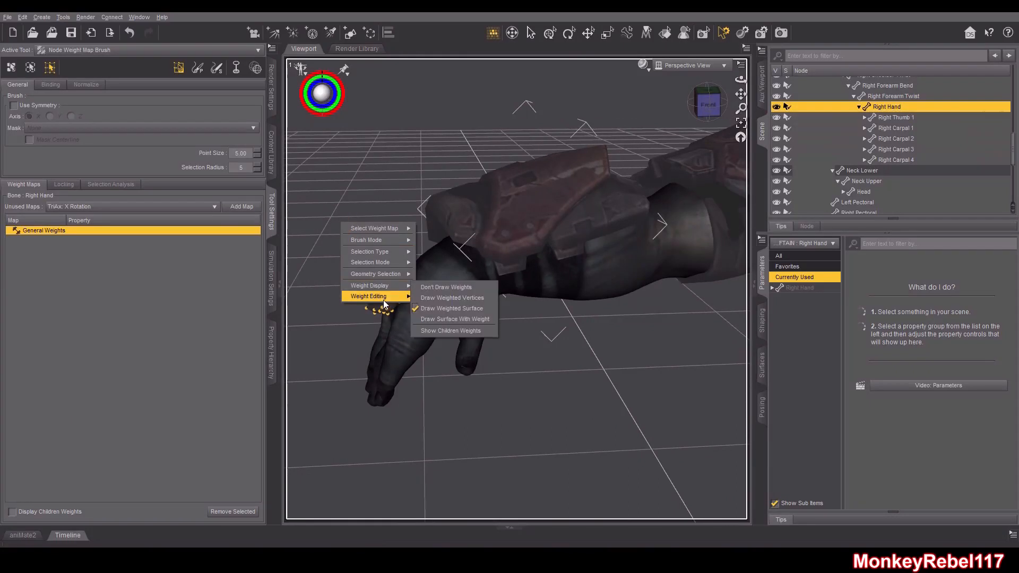
pyautogui.click(435, 298)
pyautogui.click(499, 298)
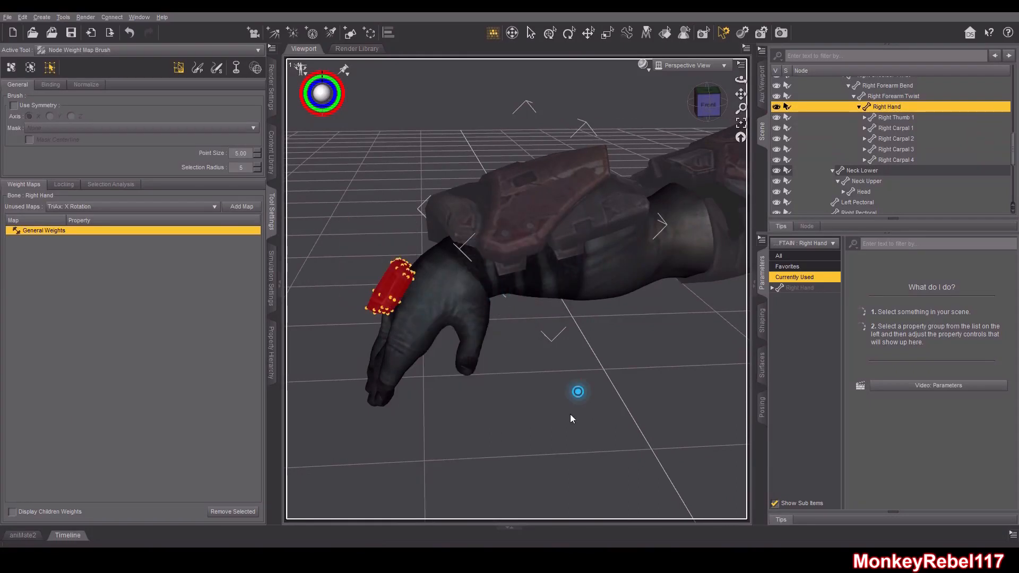
# Switch to the Rotate tool and bend the right hand to test the wrist strap's deformation
pyautogui.click(569, 33)
pyautogui.moveTo(464, 287); pyautogui.dragTo(508, 299)
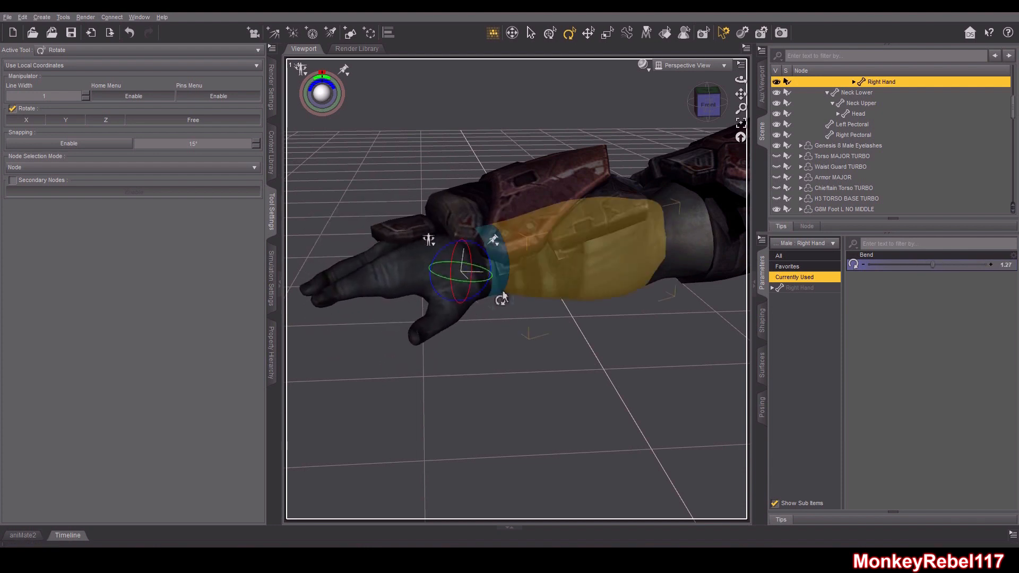
# Bend the right shin to test how the leg armor deforms at the knee
pyautogui.moveTo(739, 100)
pyautogui.mouseDown()
pyautogui.moveTo(740, 125)
pyautogui.moveTo(714, 102)
pyautogui.moveTo(747, 96)
pyautogui.mouseUp()
pyautogui.moveTo(550, 219)
pyautogui.mouseDown()
pyautogui.moveTo(570, 223)
pyautogui.moveTo(580, 209)
pyautogui.moveTo(598, 226)
pyautogui.moveTo(549, 207)
pyautogui.mouseUp()
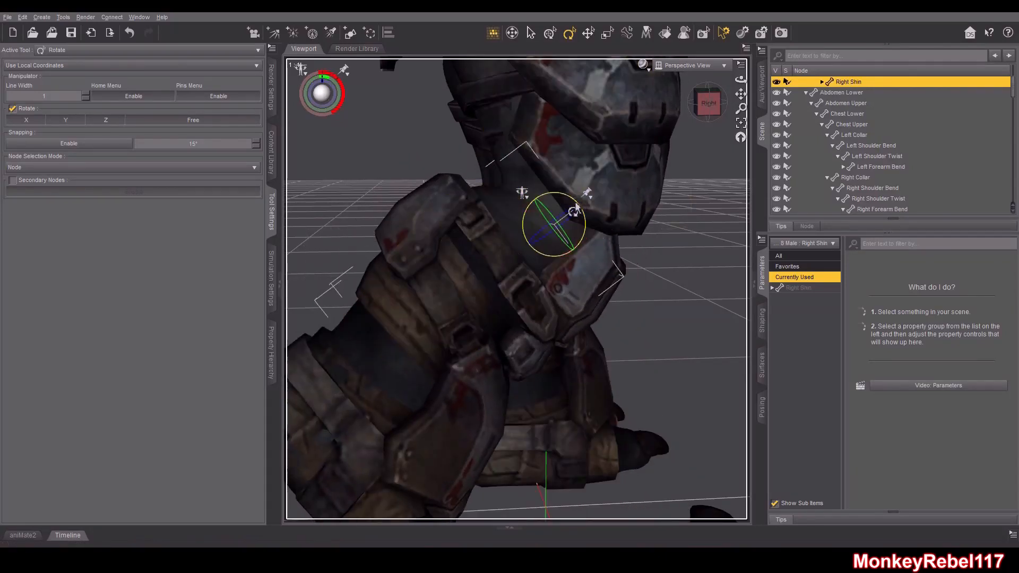
pyautogui.moveTo(573, 206)
pyautogui.mouseDown()
pyautogui.moveTo(568, 221)
pyautogui.moveTo(576, 209)
pyautogui.mouseUp()
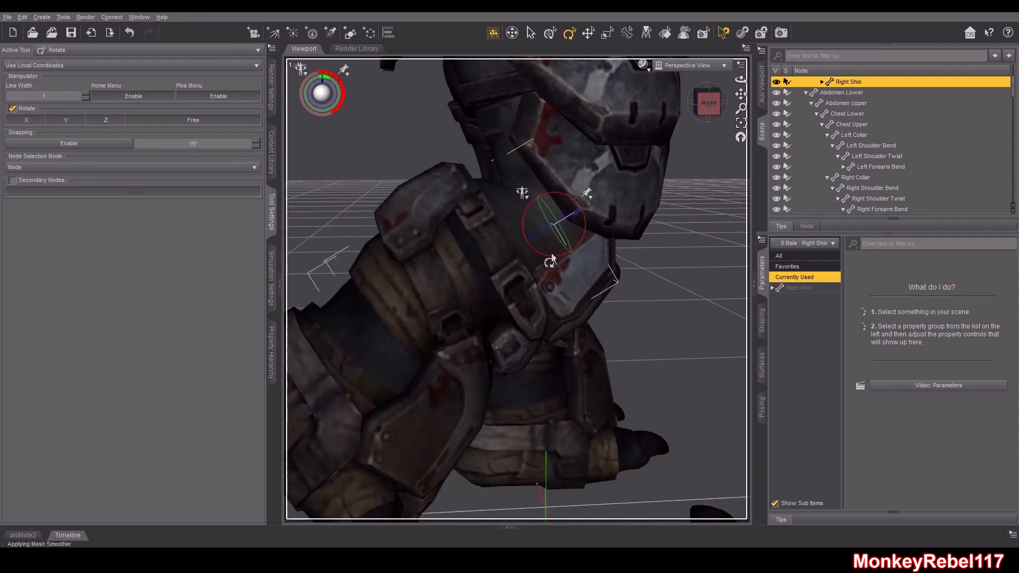
# Orbit around the figure to examine the armor's deformation on the bent leg and arms
pyautogui.scroll(-3, 551, 259)
pyautogui.moveTo(709, 104); pyautogui.dragTo(658, 109)
pyautogui.scroll(-3, 673, 182)
pyautogui.moveTo(742, 95); pyautogui.dragTo(535, 207)
pyautogui.click(490, 300)
pyautogui.scroll(4, 504, 288)
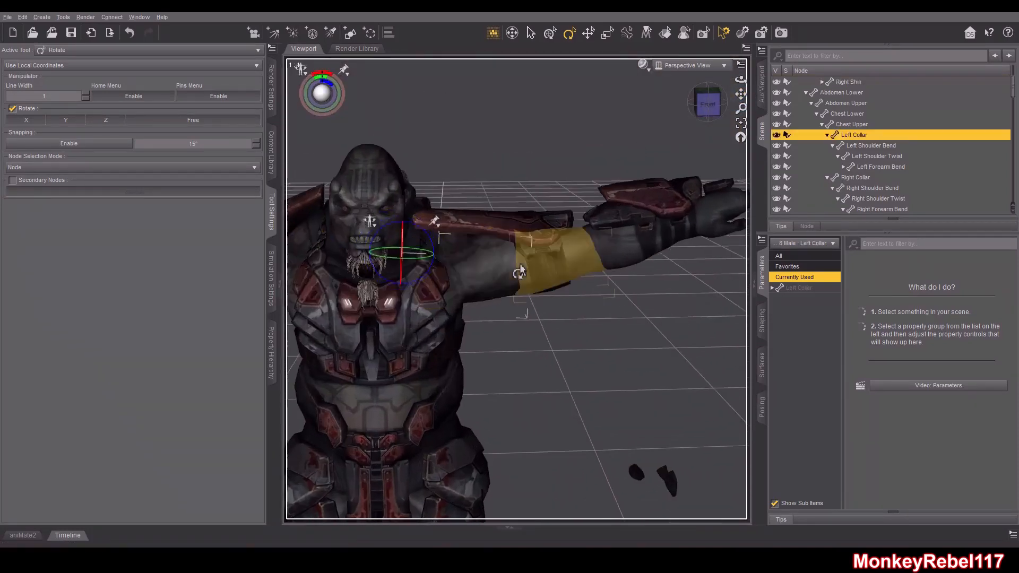
pyautogui.moveTo(710, 103); pyautogui.dragTo(744, 22)
pyautogui.click(696, 104)
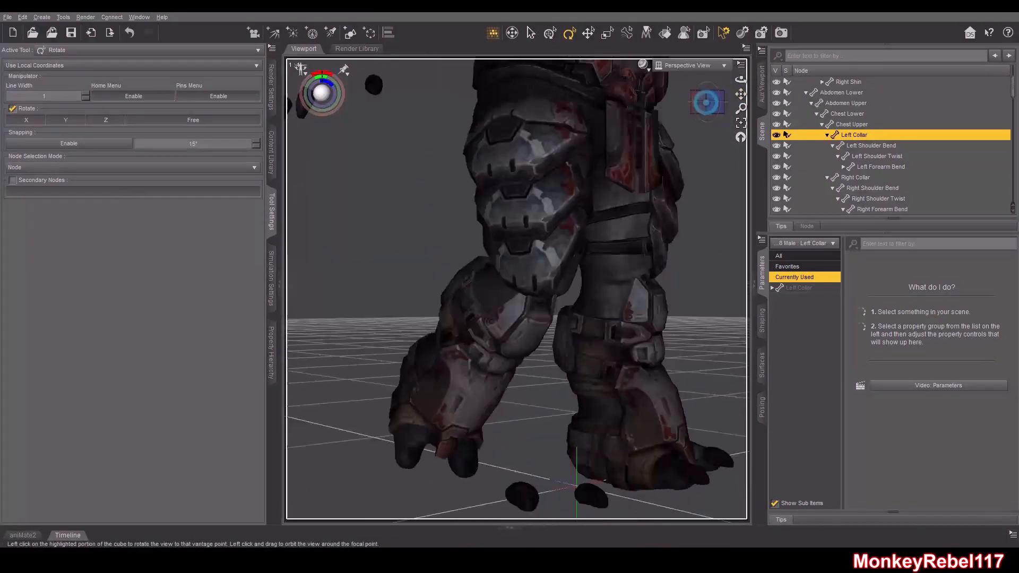
# Select the right shin and bend it to about 64 to test the knee armor, undoing one attempt
pyautogui.click(570, 317)
pyautogui.scroll(3, 571, 318)
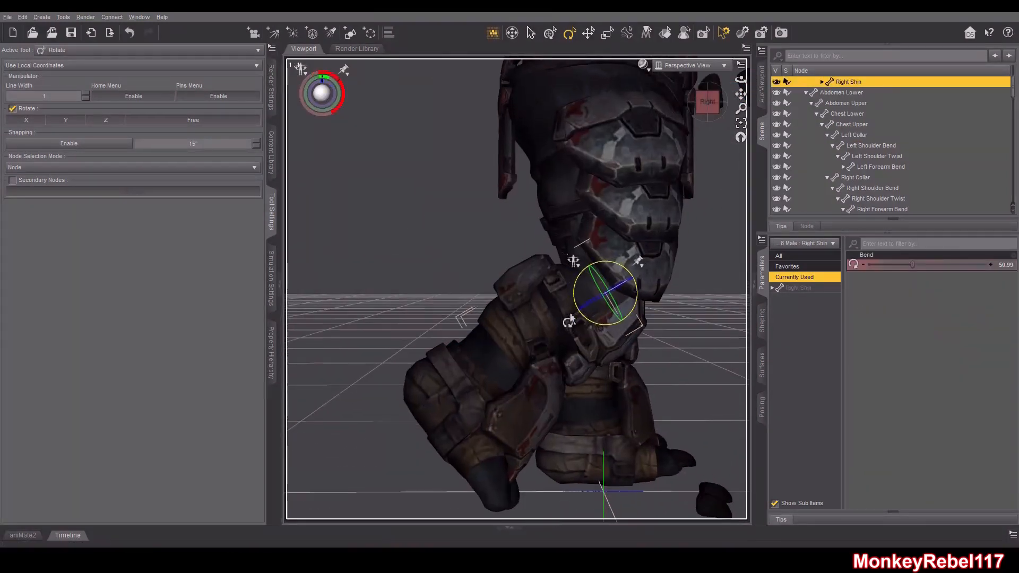
pyautogui.moveTo(740, 92); pyautogui.dragTo(711, 48)
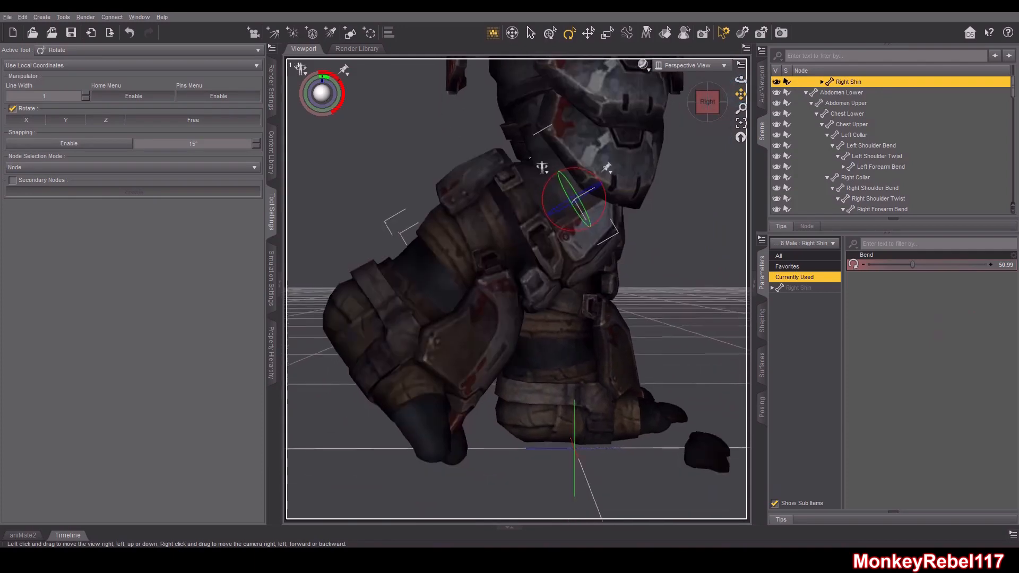
pyautogui.moveTo(599, 178); pyautogui.dragTo(573, 159)
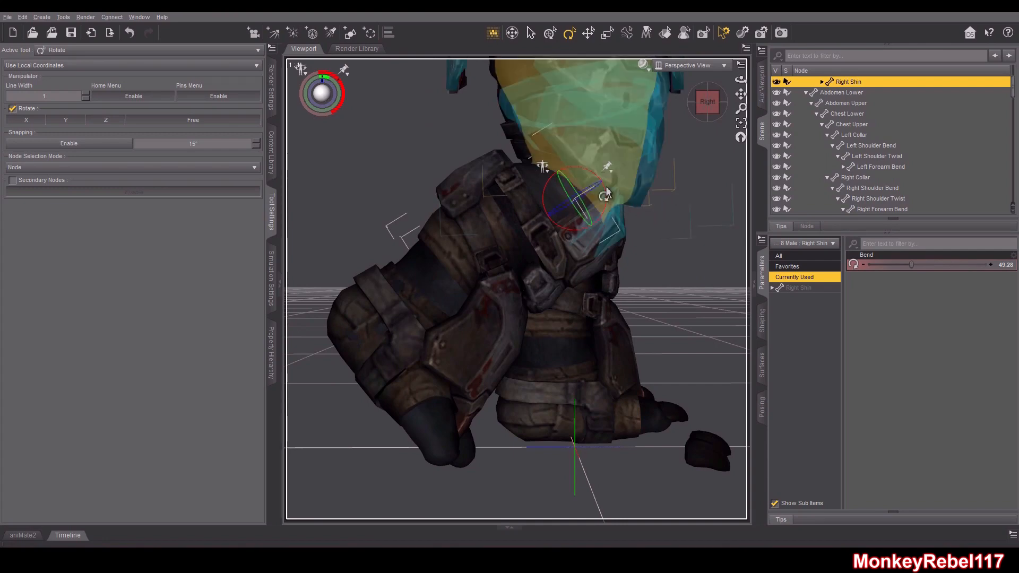
pyautogui.moveTo(600, 177); pyautogui.dragTo(601, 183)
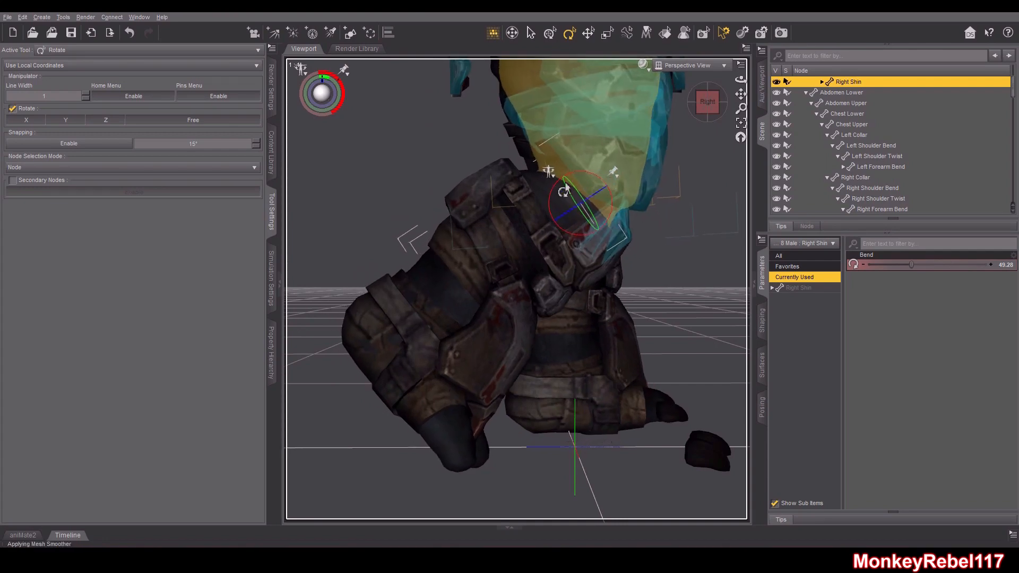
pyautogui.hotkey('ctrl', 'z')
pyautogui.moveTo(579, 176); pyautogui.dragTo(603, 164)
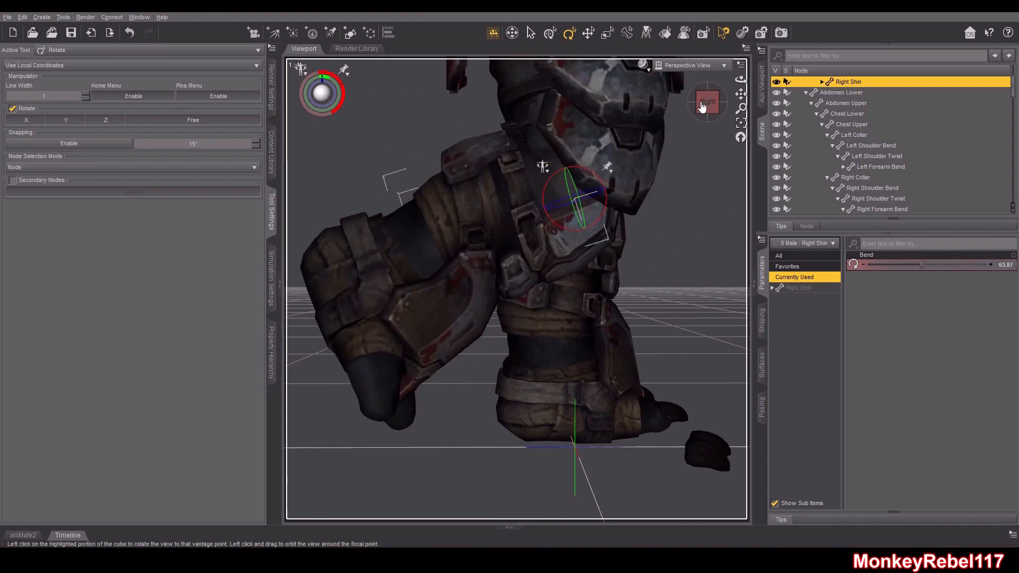
# Select the right thigh bend bone and rotate the thigh to test the hip armor's deformation
pyautogui.click(702, 106)
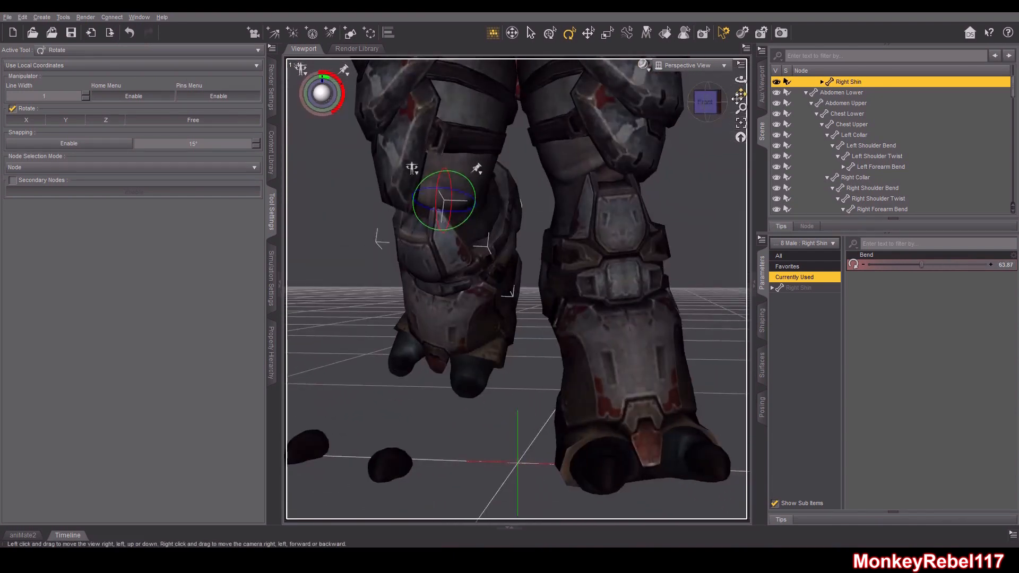
pyautogui.moveTo(737, 98); pyautogui.dragTo(756, 139)
pyautogui.moveTo(707, 100); pyautogui.dragTo(713, 121)
pyautogui.click(537, 272)
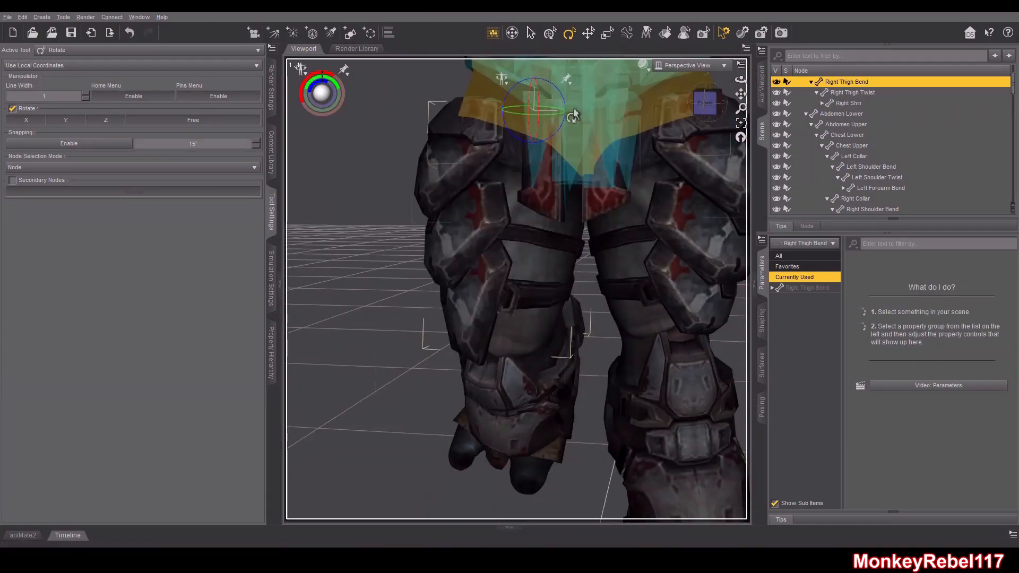
pyautogui.moveTo(561, 98); pyautogui.dragTo(528, 159)
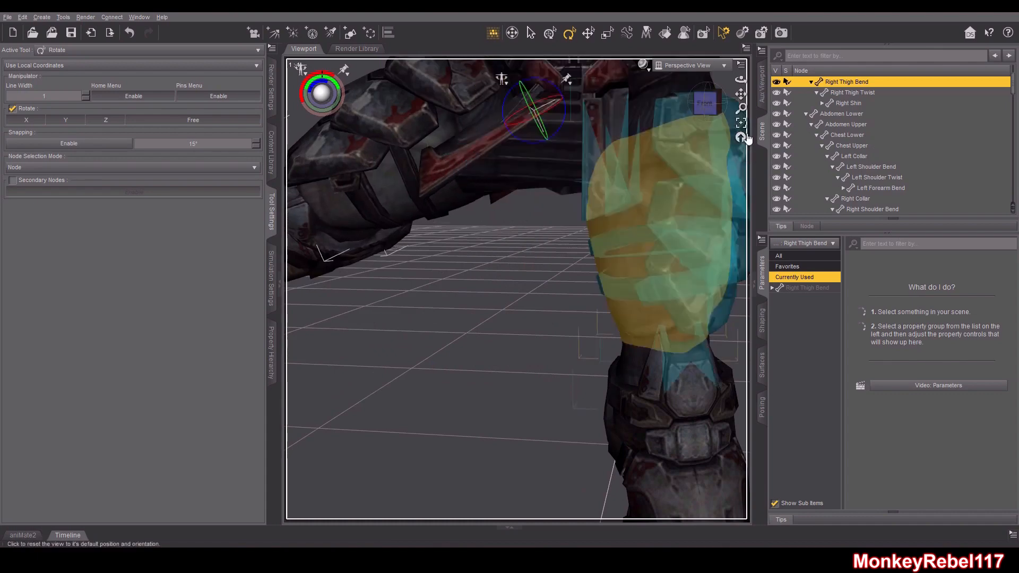
# Select the Pelvis bone of the Armor CHEFTAIN in the scene hierarchy
pyautogui.moveTo(713, 105); pyautogui.dragTo(762, 126)
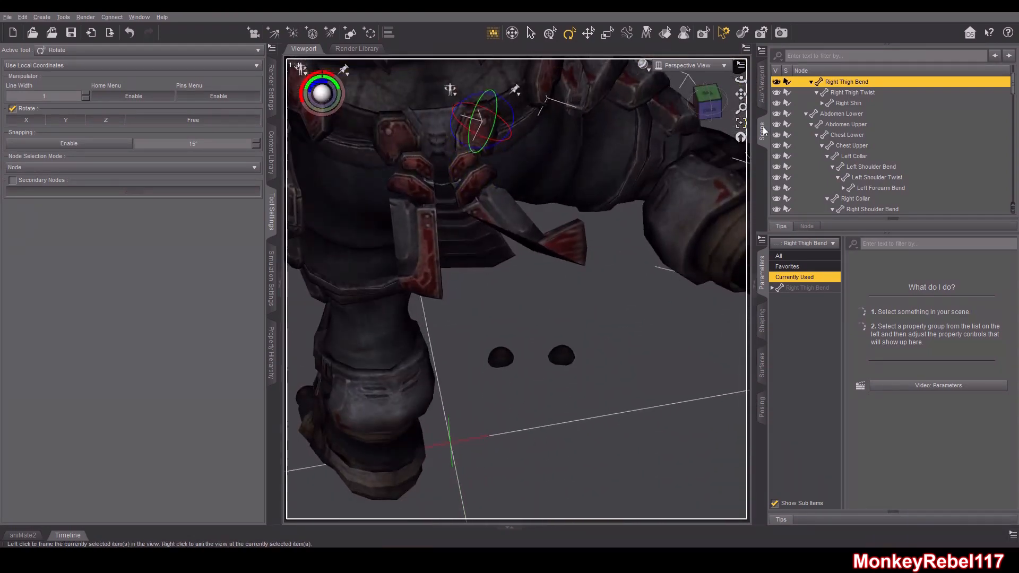
pyautogui.scroll(2, 875, 133)
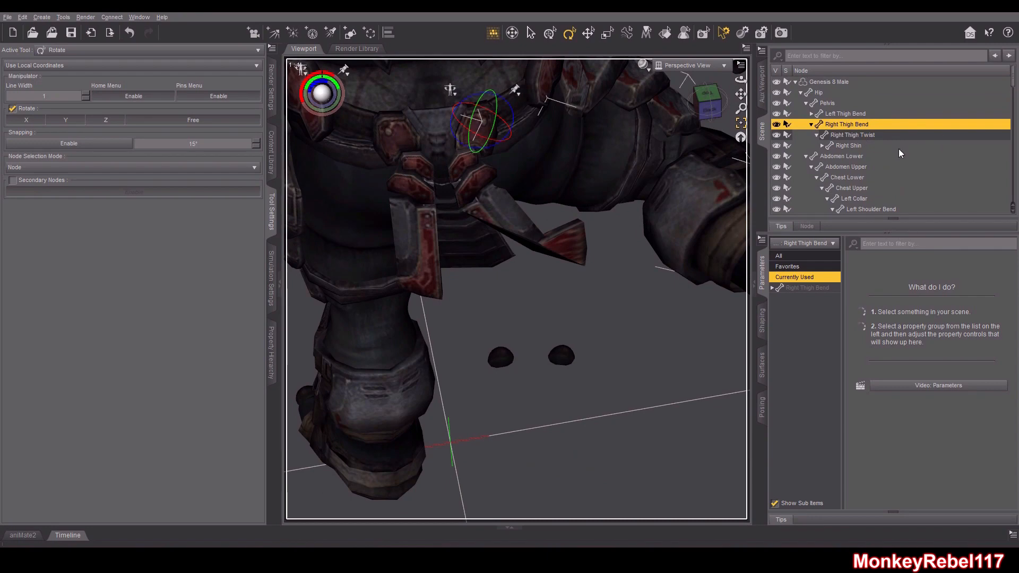
pyautogui.click(801, 93)
pyautogui.scroll(-3, 849, 139)
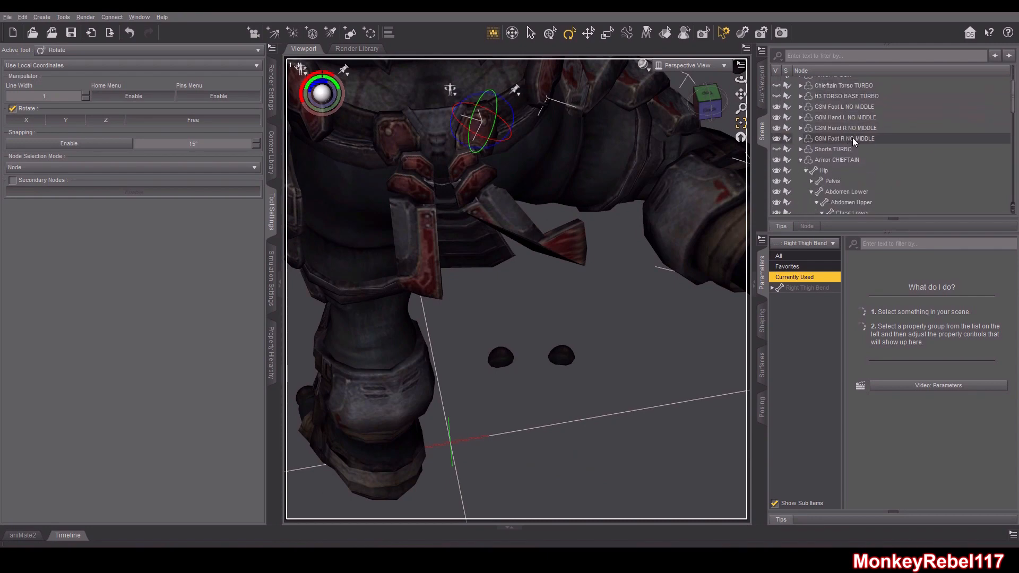
pyautogui.click(838, 150)
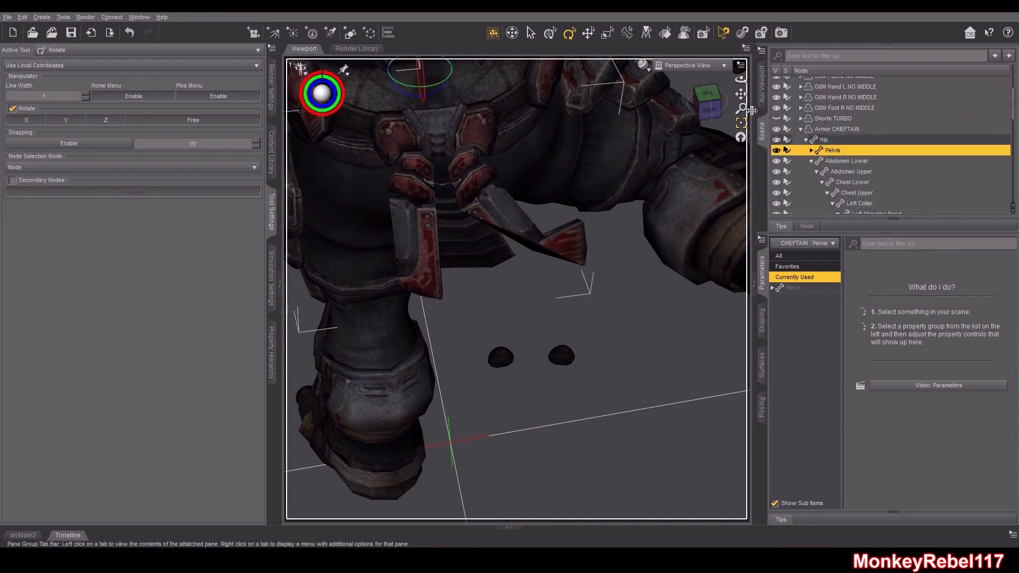
pyautogui.moveTo(715, 108)
pyautogui.mouseDown()
pyautogui.moveTo(740, 107)
pyautogui.moveTo(716, 103)
pyautogui.mouseUp()
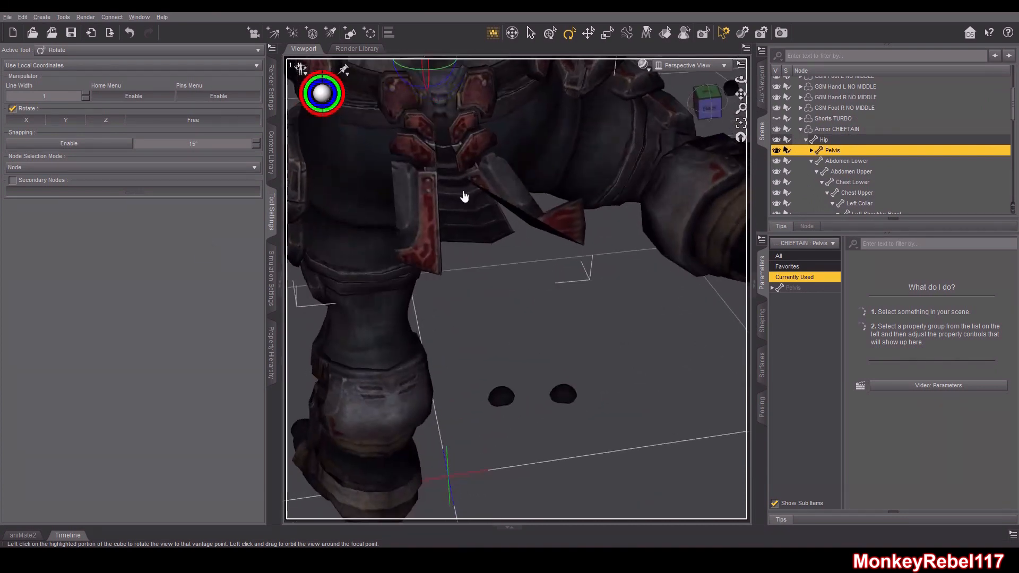
# Activate the Node Weight Map Brush and select the Pelvis's General Weights map
pyautogui.click(63, 17)
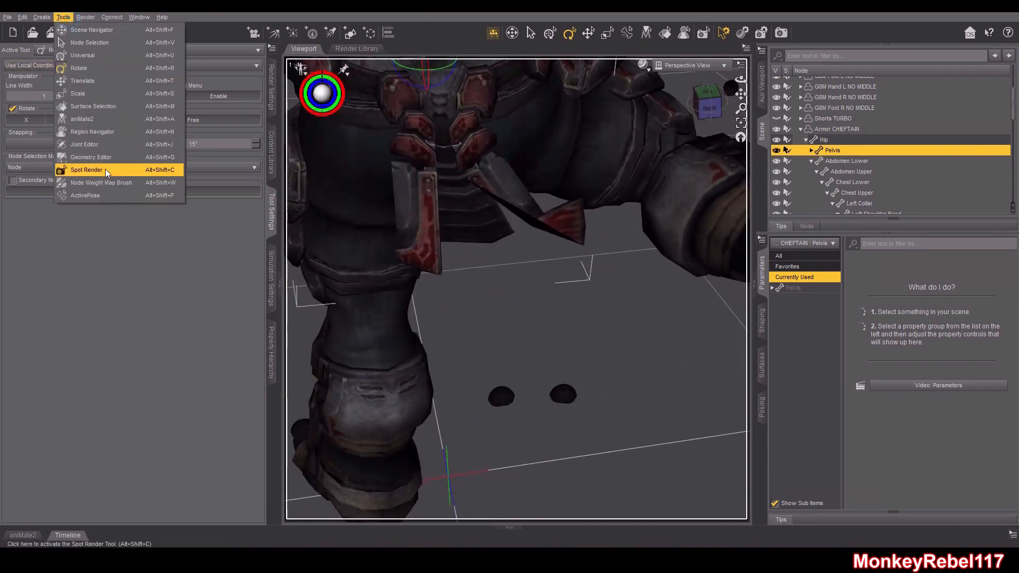
pyautogui.click(98, 181)
pyautogui.click(52, 234)
pyautogui.moveTo(708, 101); pyautogui.dragTo(708, 115)
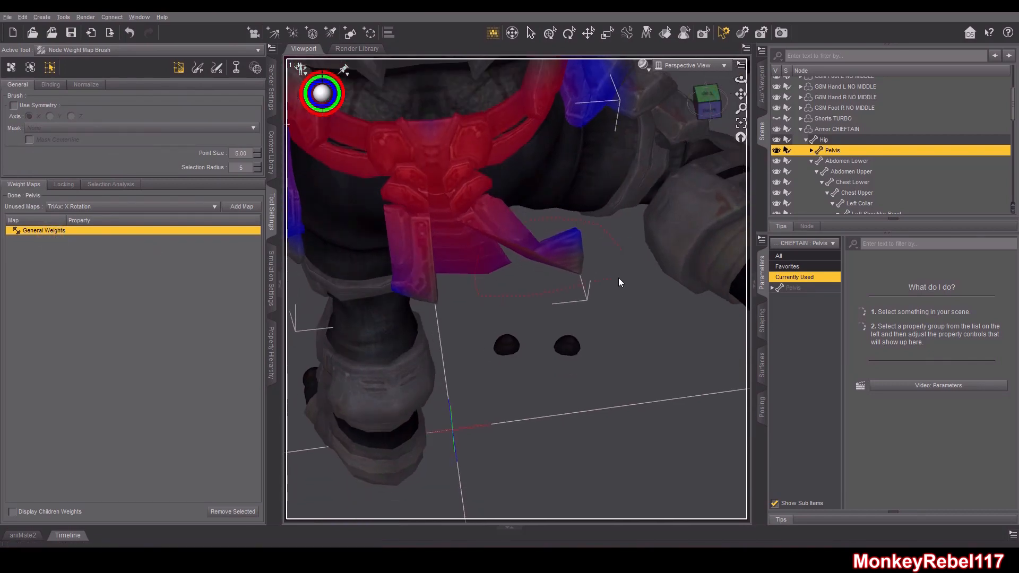
# Select the front flap's vertices and fill them with 100% Pelvis weight
pyautogui.keyDown('alt'); pyautogui.moveTo(643, 197); pyautogui.dragTo(540, 259); pyautogui.keyUp('alt')
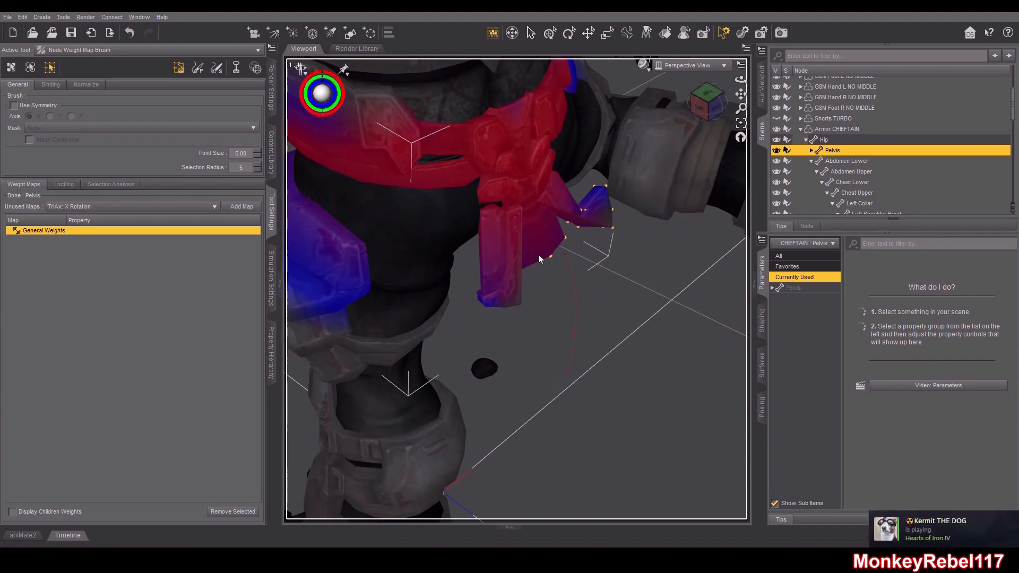
pyautogui.rightClick(527, 323)
pyautogui.moveTo(587, 396)
pyautogui.click(619, 395)
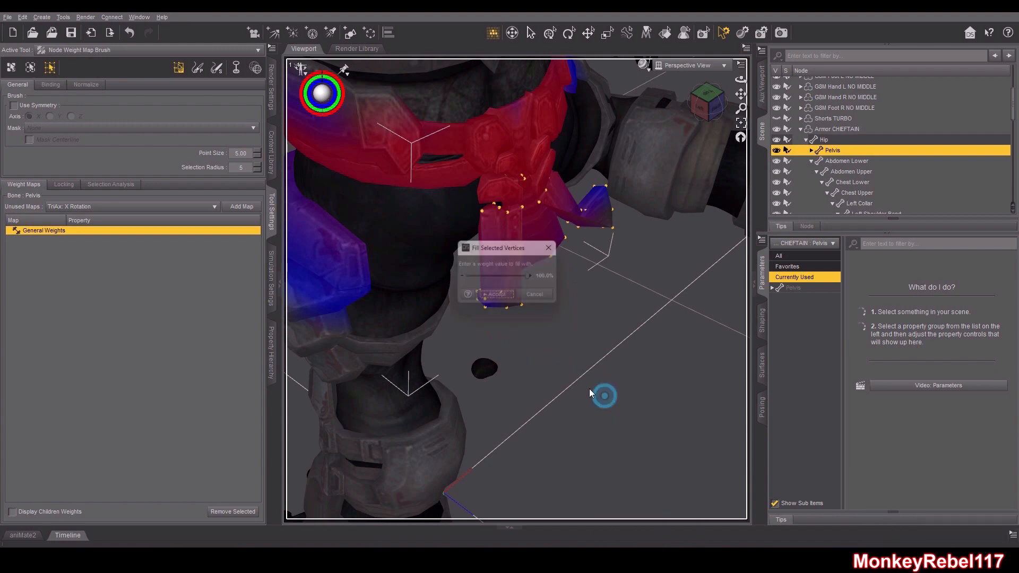
pyautogui.click(492, 296)
# Select the side tasset's vertices and fill them with Pelvis weight
pyautogui.moveTo(719, 97)
pyautogui.mouseDown()
pyautogui.moveTo(660, 65)
pyautogui.moveTo(730, 89)
pyautogui.moveTo(709, 110)
pyautogui.mouseUp()
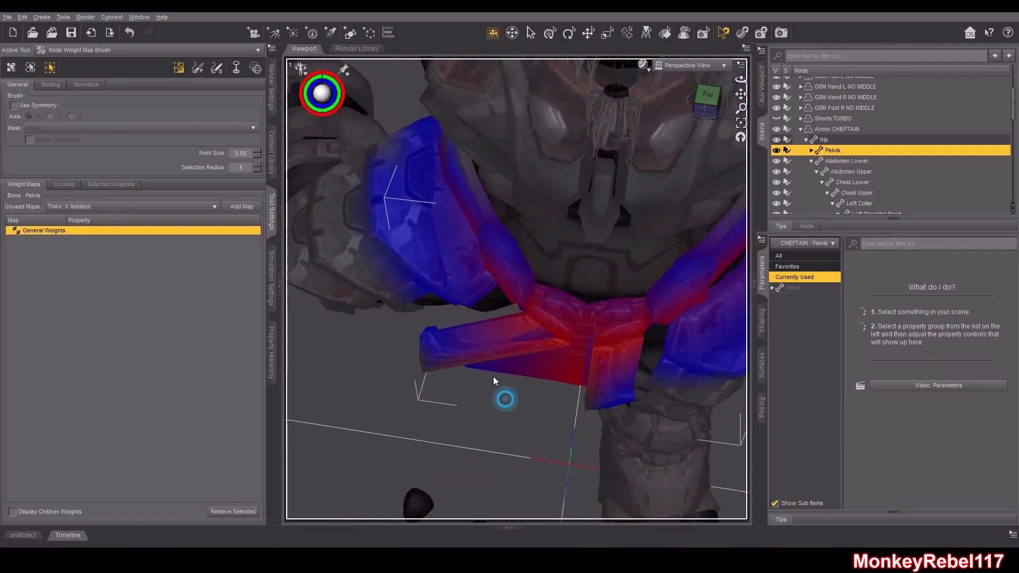
pyautogui.keyDown('alt'); pyautogui.moveTo(711, 134); pyautogui.dragTo(370, 396); pyautogui.keyUp('alt')
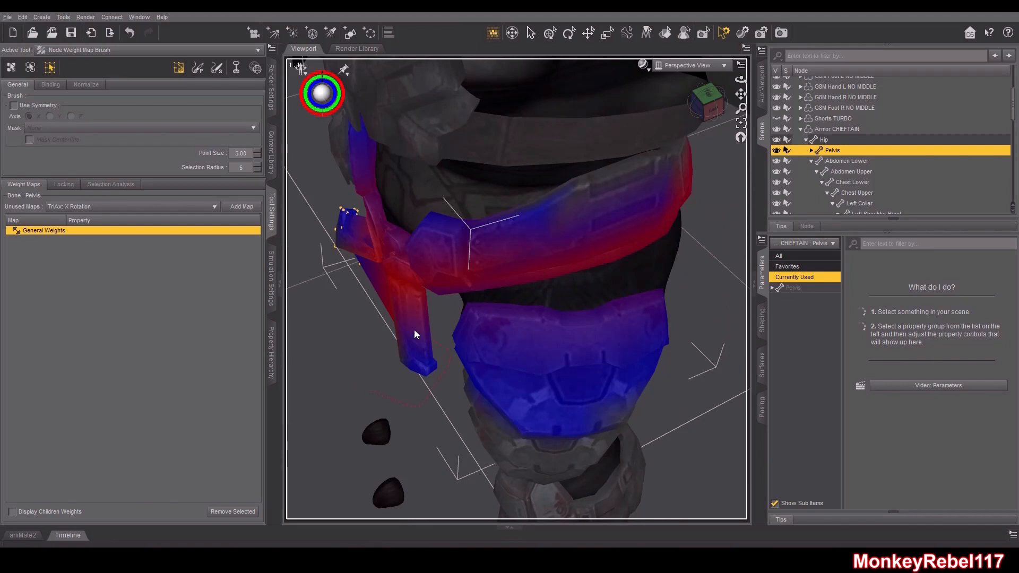
pyautogui.rightClick(367, 361)
pyautogui.click(370, 323)
pyautogui.rightClick(366, 325)
pyautogui.moveTo(405, 398)
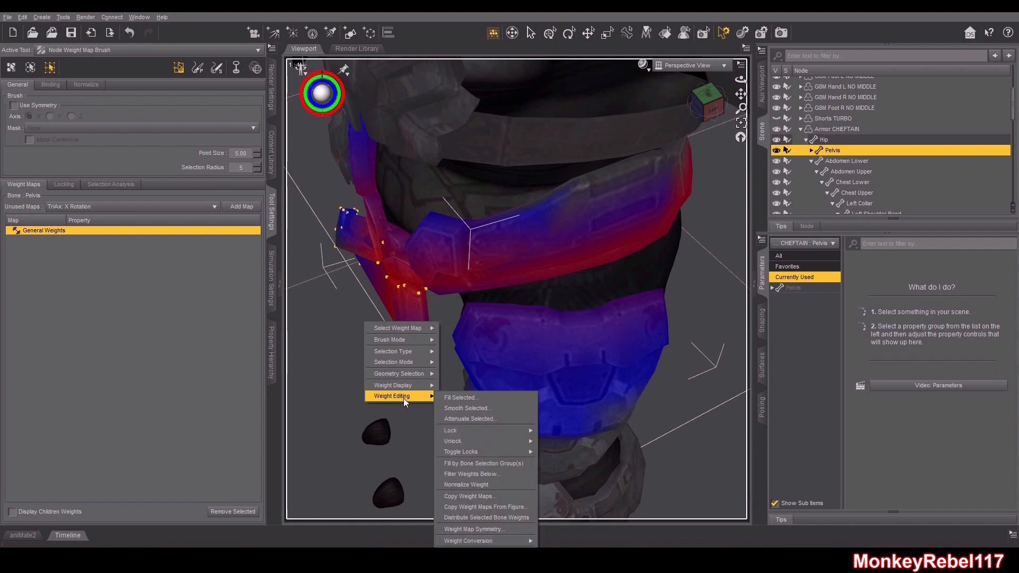
pyautogui.click(460, 398)
pyautogui.click(499, 298)
# Orbit around the waist to examine the belt and flap weights, briefly switching brush modes
pyautogui.moveTo(706, 106); pyautogui.dragTo(720, 105)
pyautogui.click(720, 105)
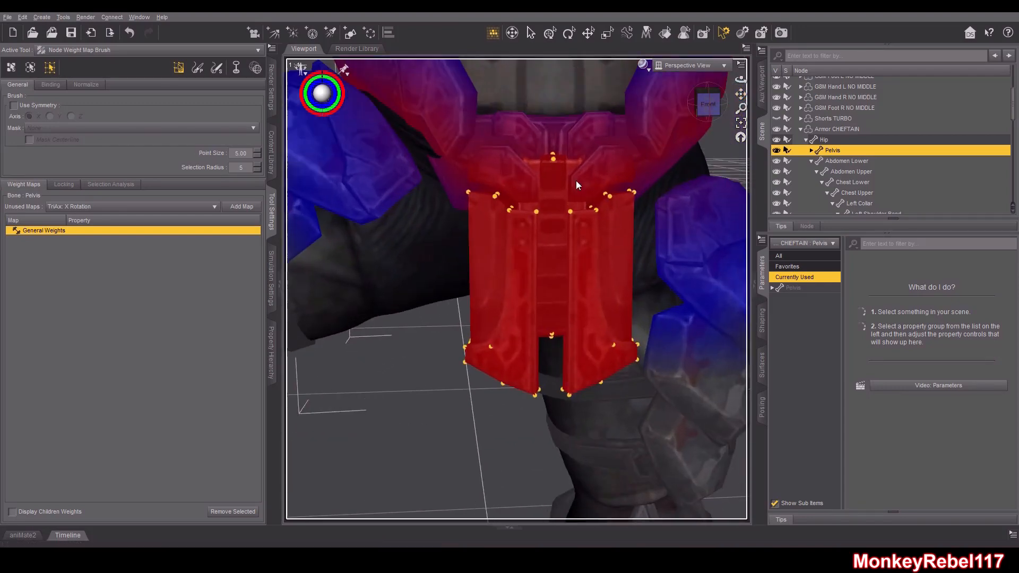
pyautogui.moveTo(708, 104); pyautogui.dragTo(712, 111)
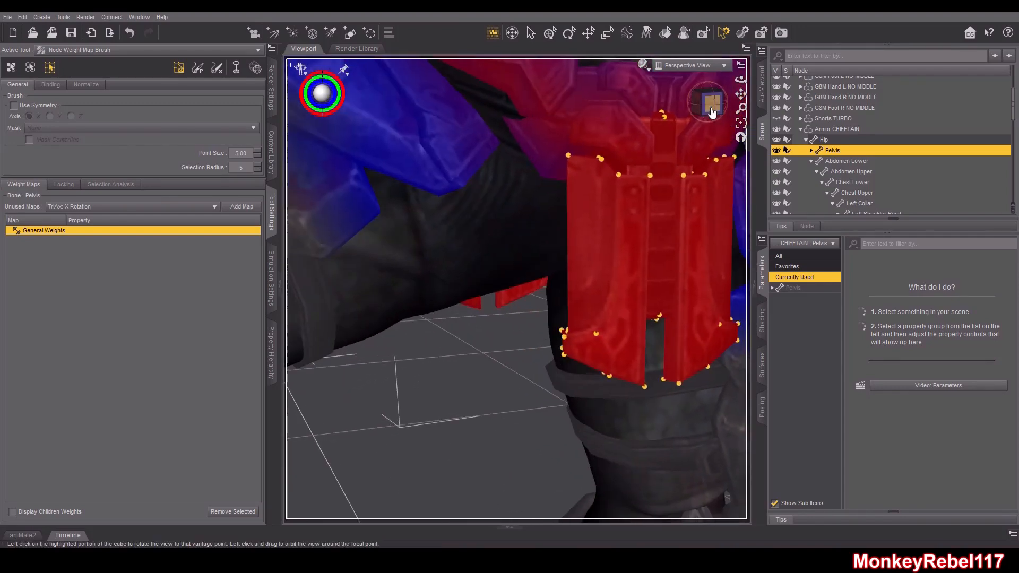
pyautogui.click(712, 111)
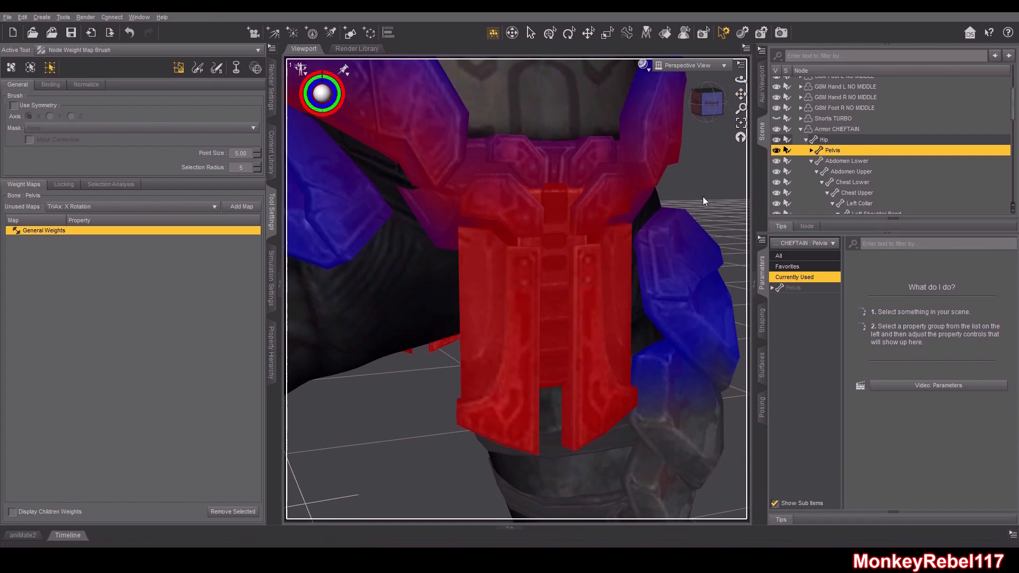
pyautogui.click(219, 68)
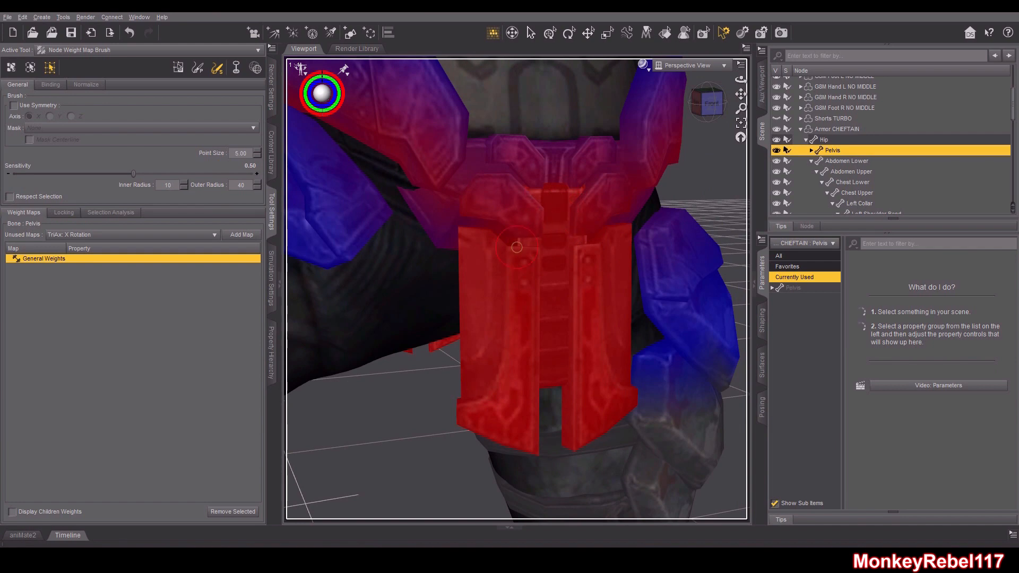
pyautogui.moveTo(712, 105); pyautogui.dragTo(731, 100)
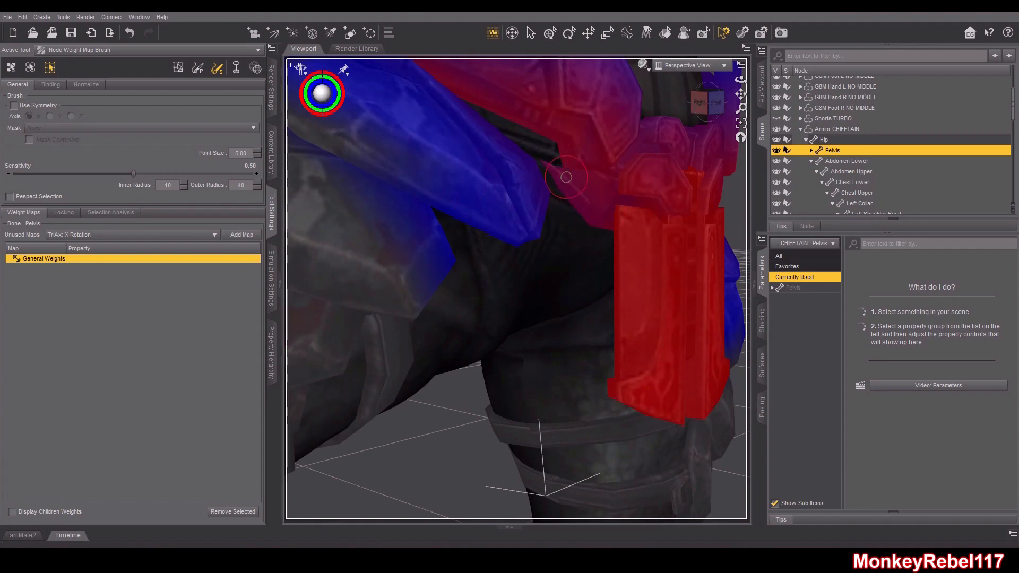
pyautogui.moveTo(712, 106); pyautogui.dragTo(690, 101)
pyautogui.scroll(-5, 596, 219)
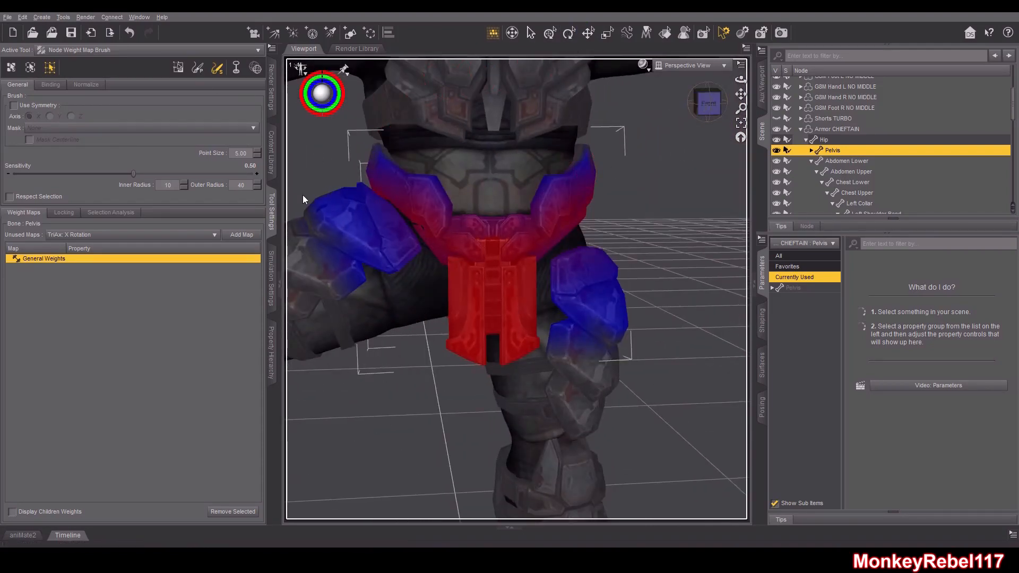
pyautogui.click(178, 68)
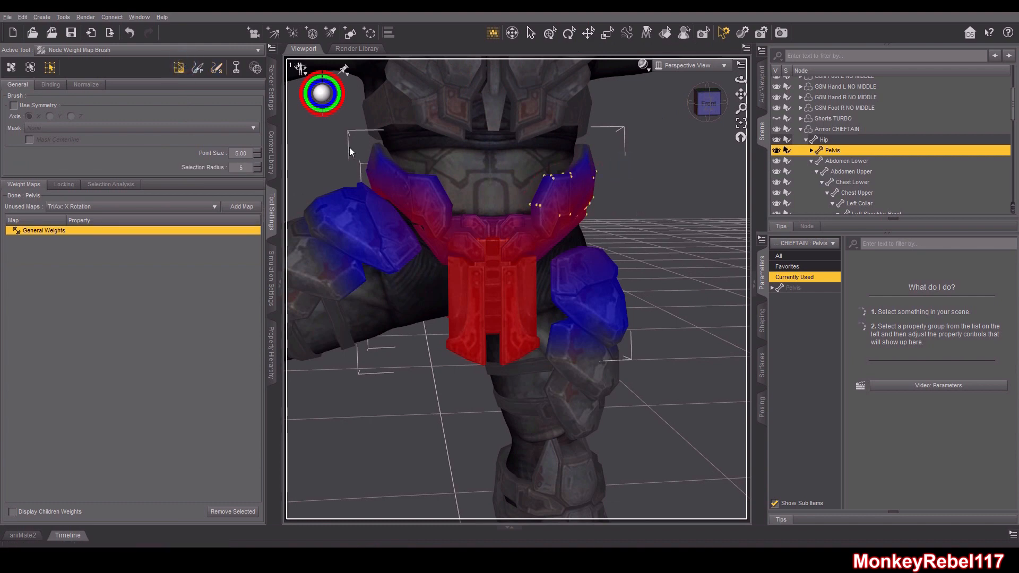
# Try filling the selected belt and thigh strap vertices with 100% Pelvis weight, then undo the fill
pyautogui.moveTo(710, 102); pyautogui.dragTo(520, 124)
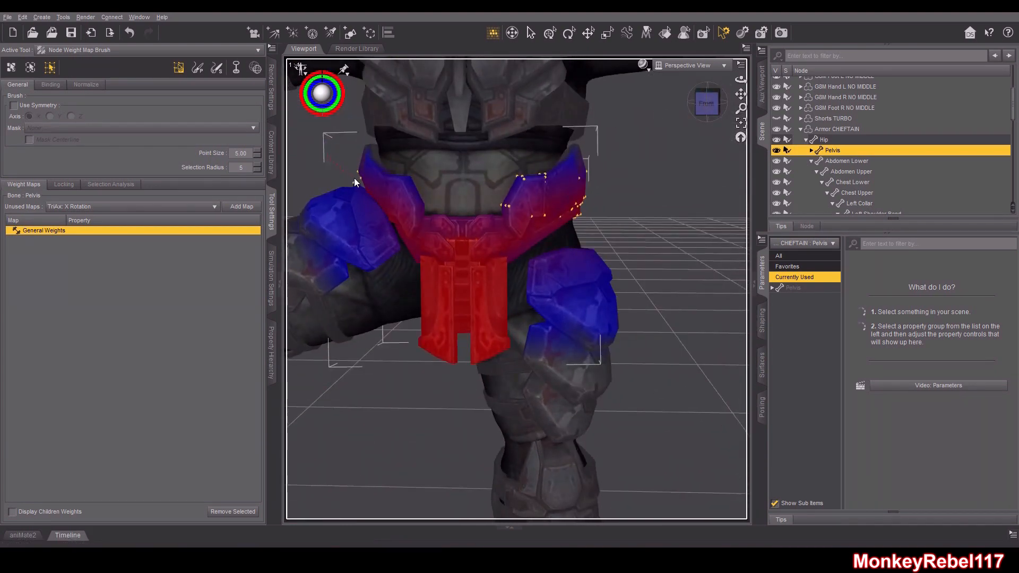
pyautogui.moveTo(708, 108); pyautogui.dragTo(528, 106)
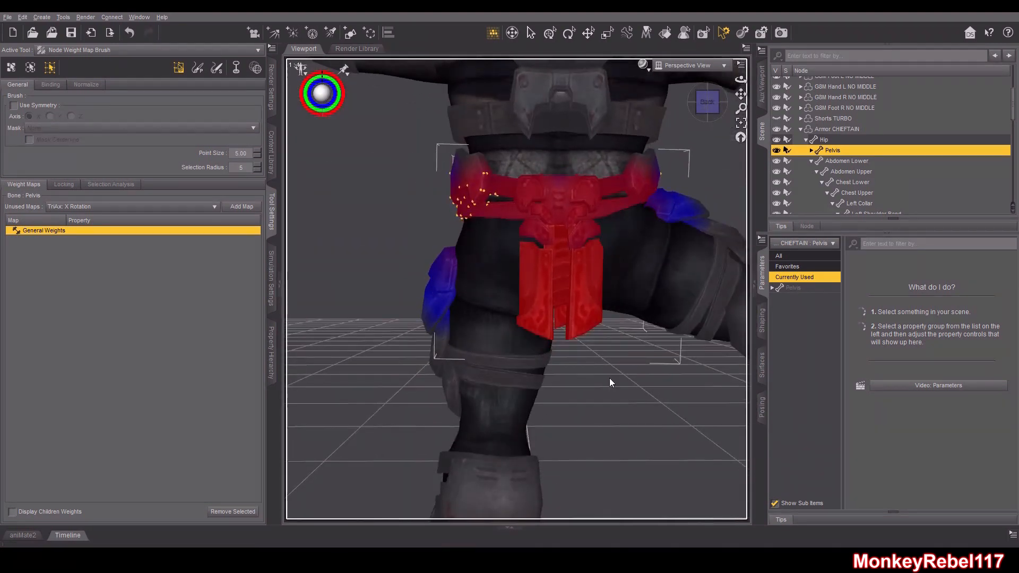
pyautogui.moveTo(539, 344); pyautogui.dragTo(538, 345)
pyautogui.moveTo(703, 104)
pyautogui.mouseDown()
pyautogui.moveTo(753, 118)
pyautogui.moveTo(841, 108)
pyautogui.moveTo(870, 91)
pyautogui.moveTo(686, 102)
pyautogui.mouseUp()
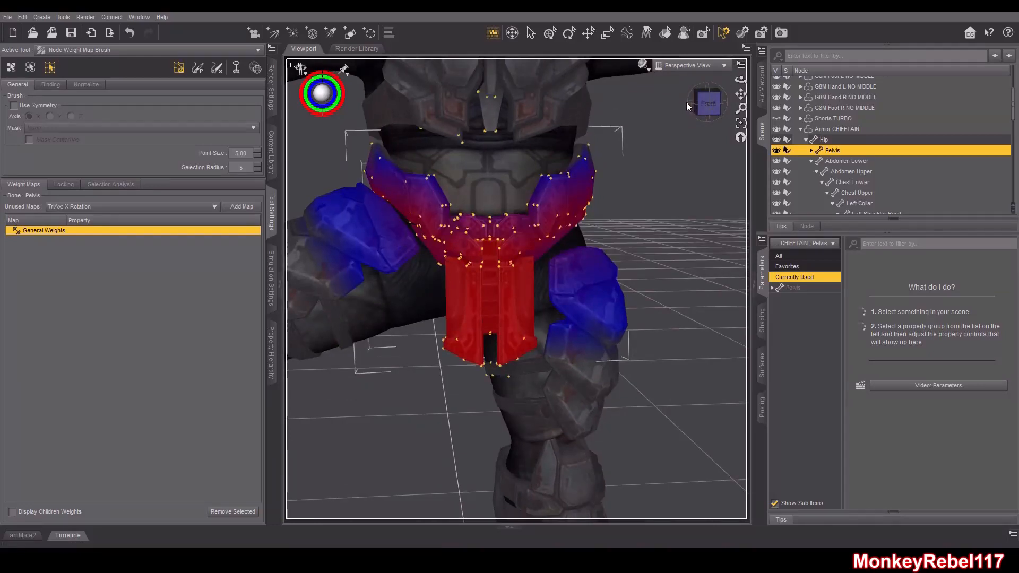
pyautogui.moveTo(693, 91); pyautogui.dragTo(695, 213)
pyautogui.moveTo(717, 103); pyautogui.dragTo(712, 101)
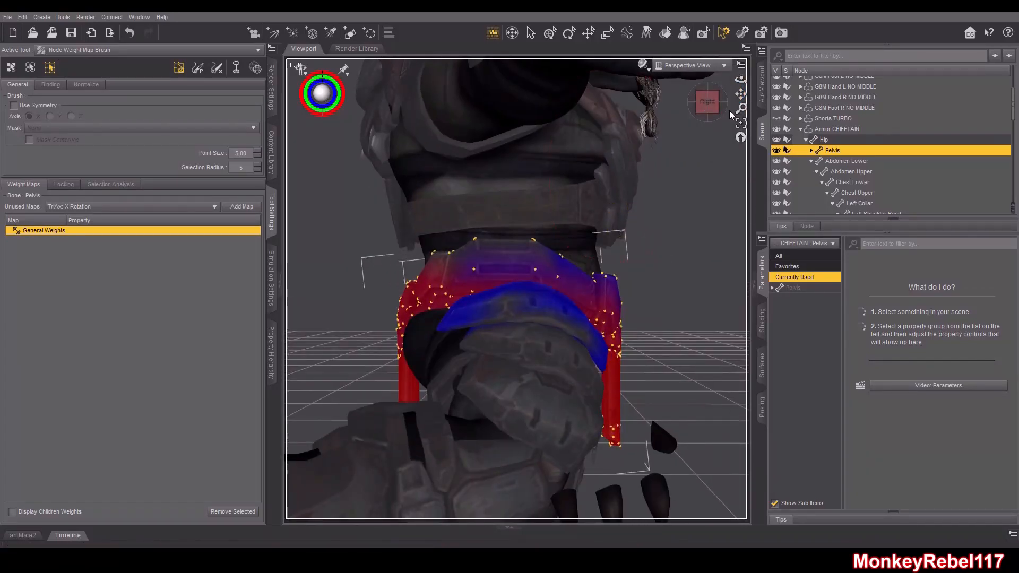
pyautogui.moveTo(707, 100); pyautogui.dragTo(709, 101)
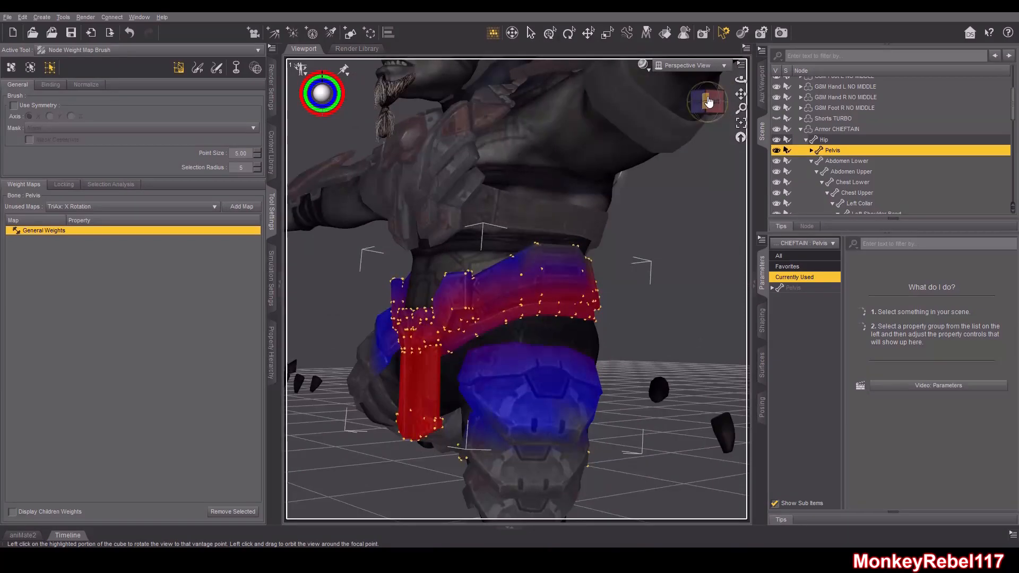
pyautogui.moveTo(707, 96); pyautogui.dragTo(714, 98)
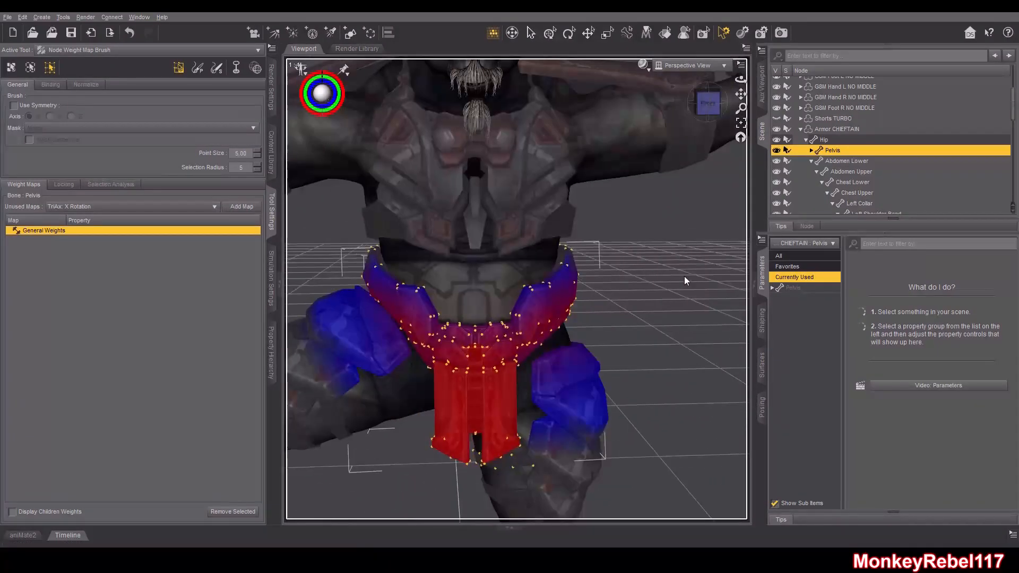
pyautogui.rightClick(684, 281)
pyautogui.moveTo(722, 347)
pyautogui.click(770, 351)
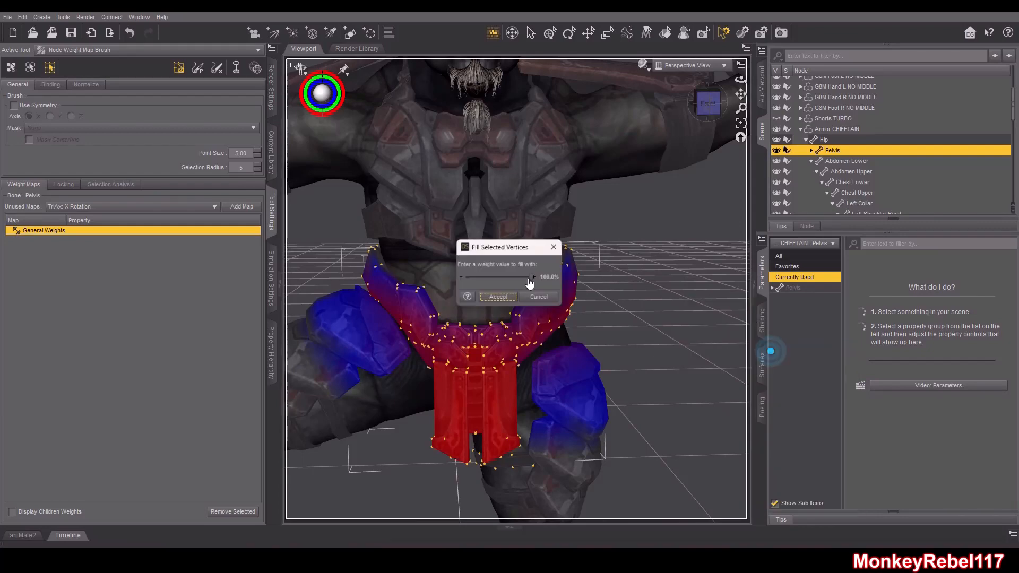
pyautogui.click(488, 295)
pyautogui.moveTo(709, 108); pyautogui.dragTo(722, 96)
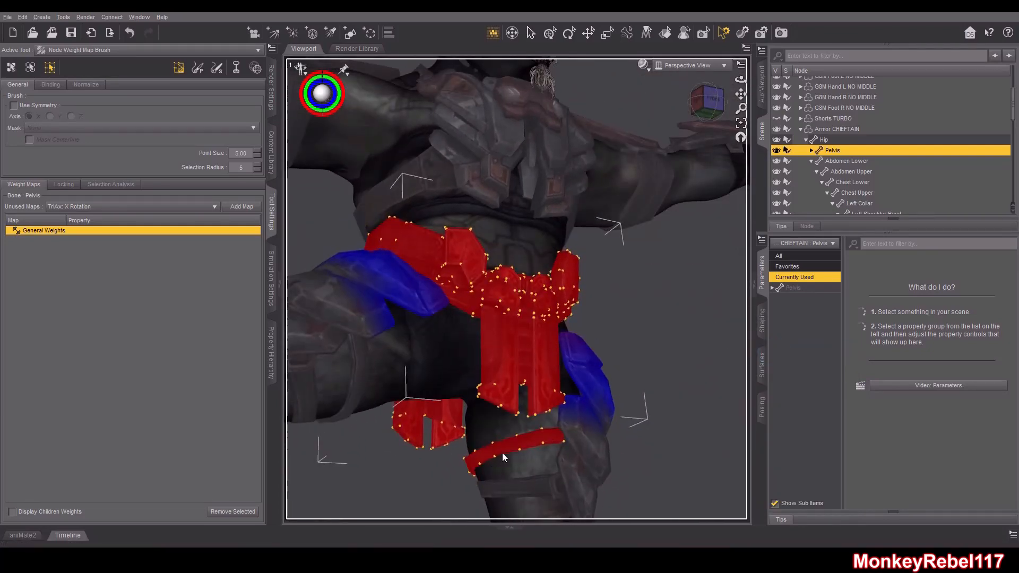
pyautogui.hotkey('ctrl', 'z')
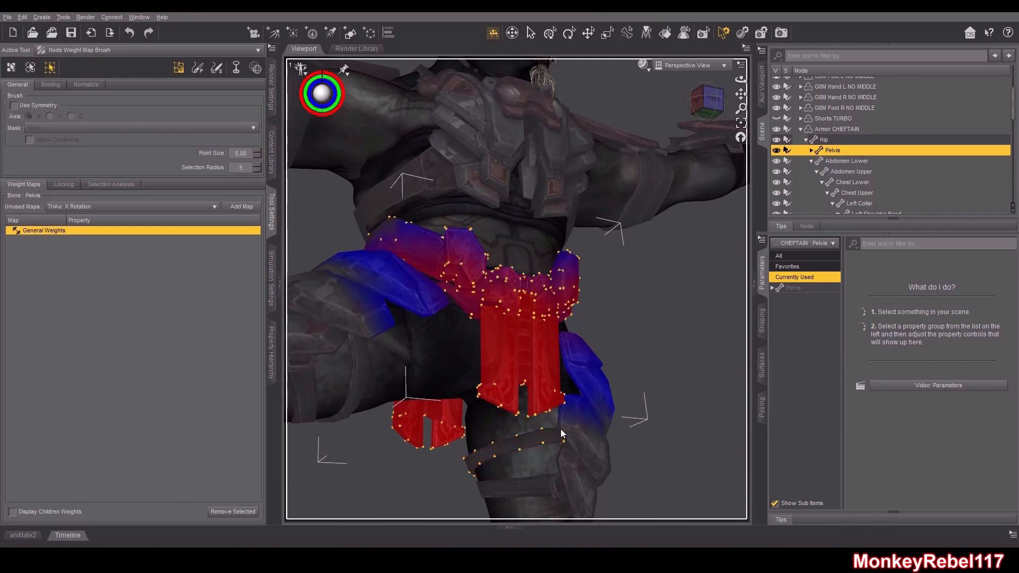
# Refine the belt vertex selection and fill it with 100% Pelvis weight
pyautogui.moveTo(625, 457); pyautogui.dragTo(555, 425)
pyautogui.moveTo(706, 113); pyautogui.dragTo(705, 123)
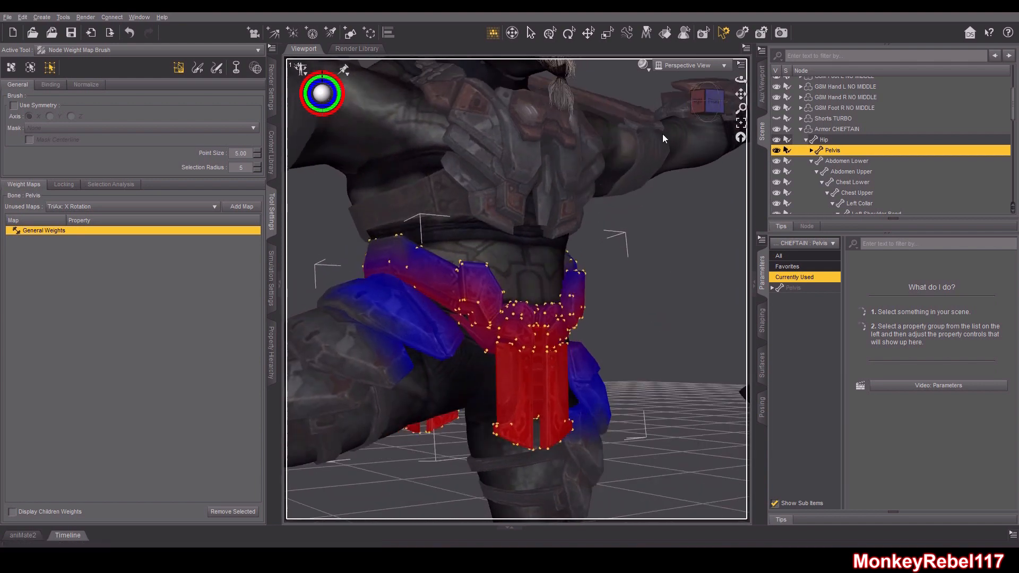
pyautogui.moveTo(705, 101); pyautogui.dragTo(675, 131)
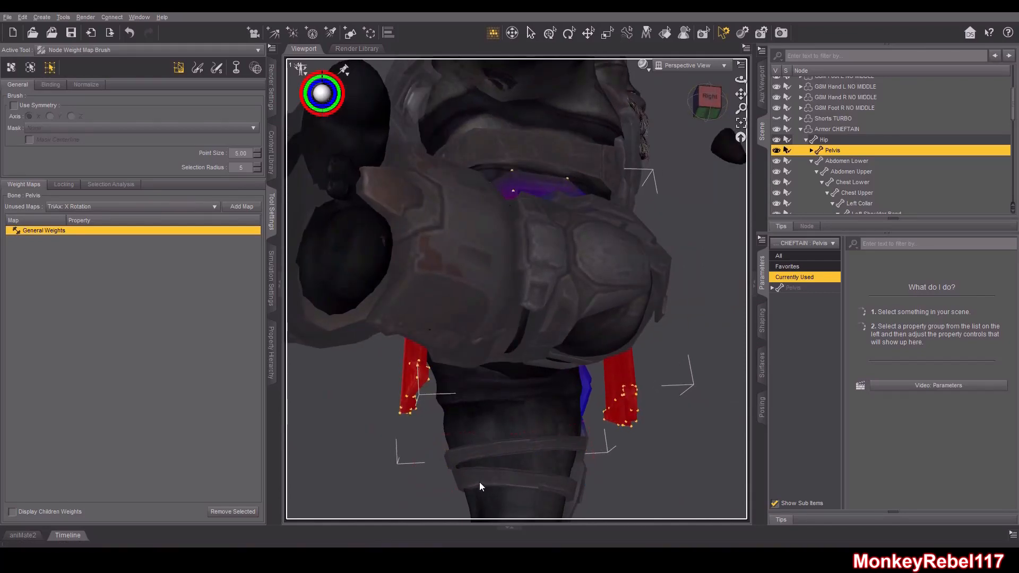
pyautogui.moveTo(707, 106)
pyautogui.mouseDown()
pyautogui.moveTo(684, 113)
pyautogui.moveTo(695, 113)
pyautogui.mouseUp()
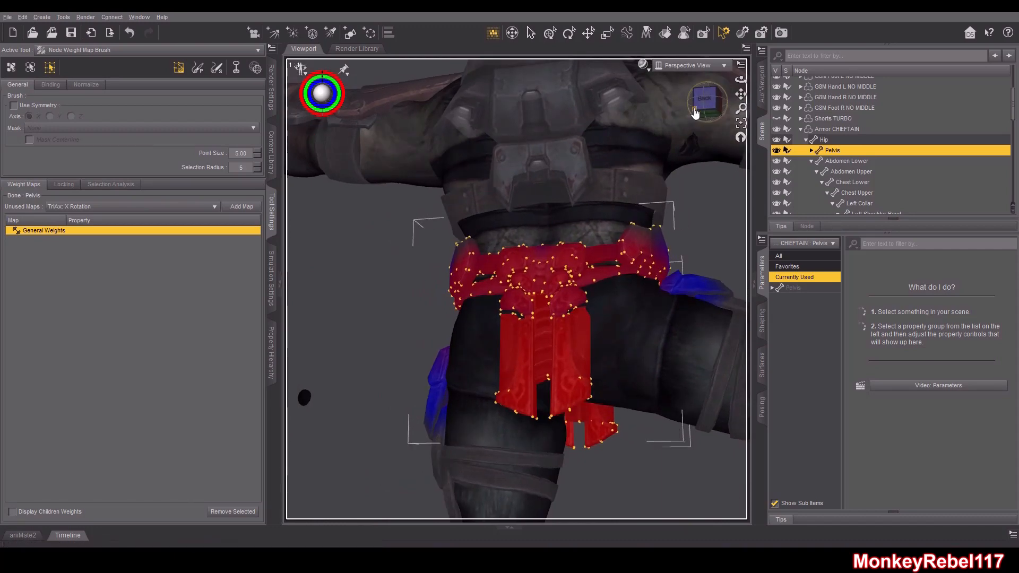
pyautogui.moveTo(710, 105); pyautogui.dragTo(743, 114)
pyautogui.rightClick(654, 273)
pyautogui.moveTo(711, 348)
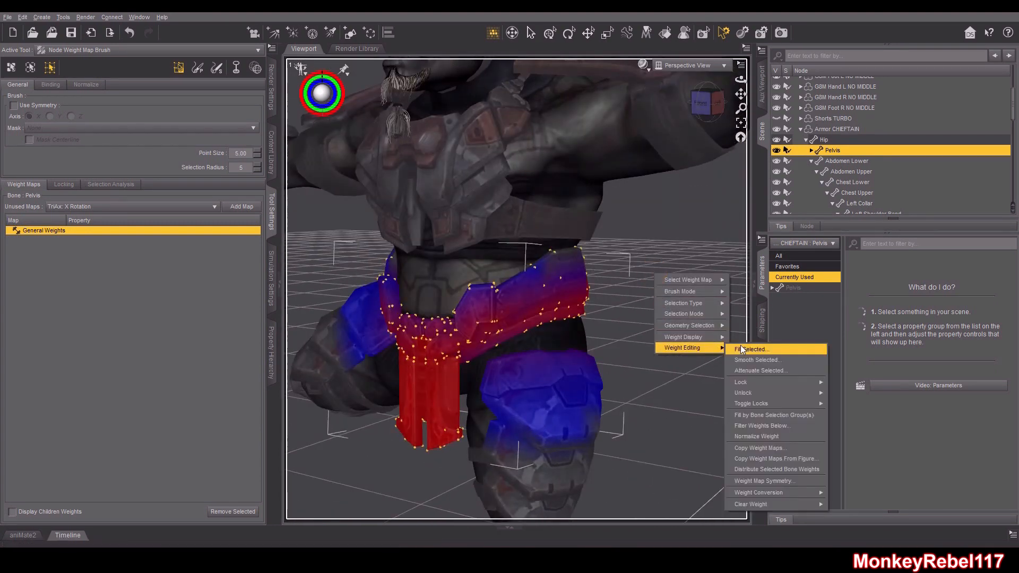
pyautogui.click(769, 349)
pyautogui.click(489, 298)
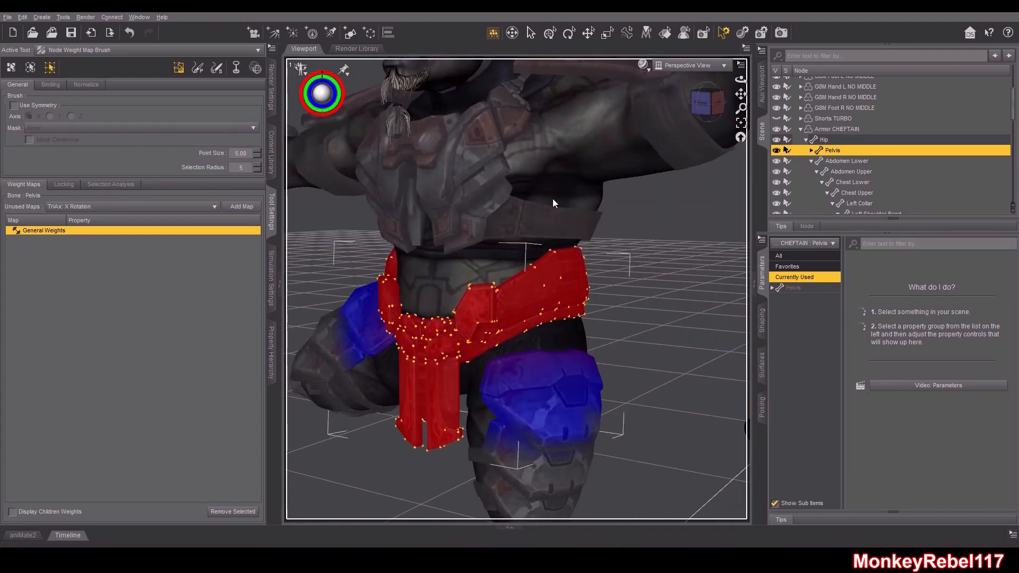
# Select the armor's Left Hand bone and fill the selected wrist band vertices with 100% Left Hand weight
pyautogui.click(706, 100)
pyautogui.moveTo(705, 101); pyautogui.dragTo(760, 106)
pyautogui.scroll(-3, 562, 251)
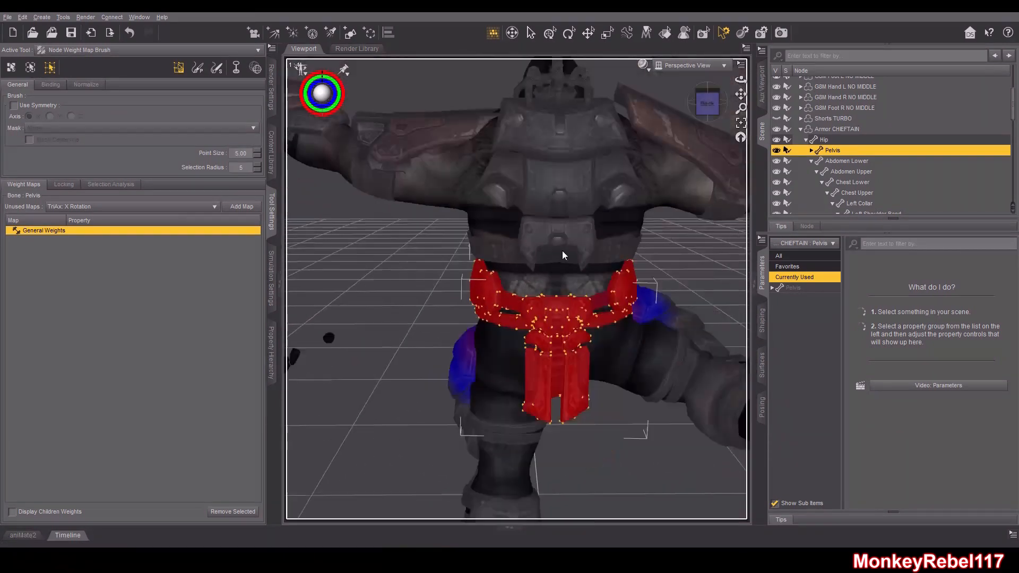
pyautogui.click(724, 114)
pyautogui.moveTo(740, 94); pyautogui.dragTo(654, 168)
pyautogui.scroll(4, 653, 173)
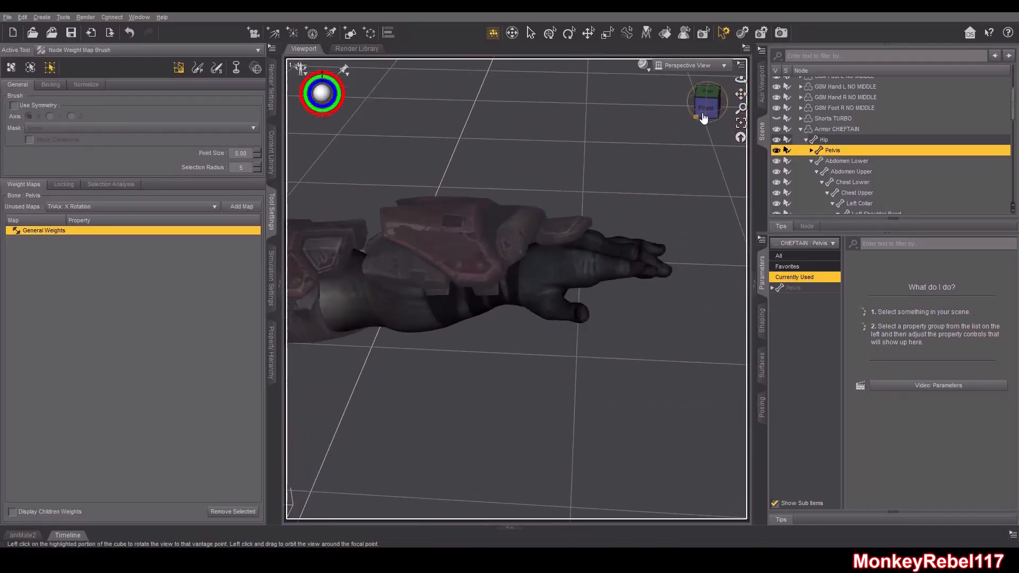
pyautogui.click(703, 117)
pyautogui.scroll(-7, 882, 180)
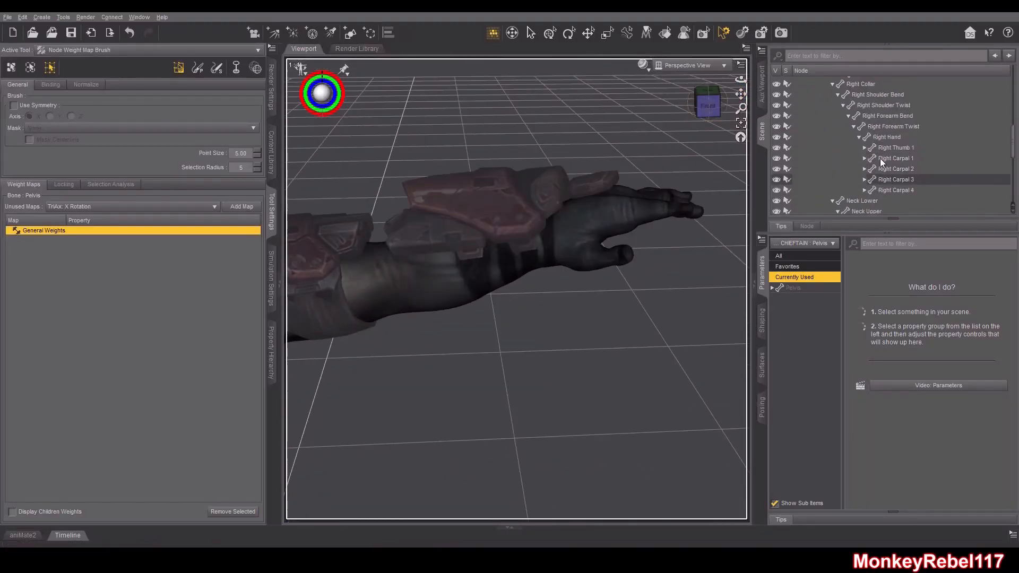
pyautogui.click(833, 84)
pyautogui.scroll(3, 838, 122)
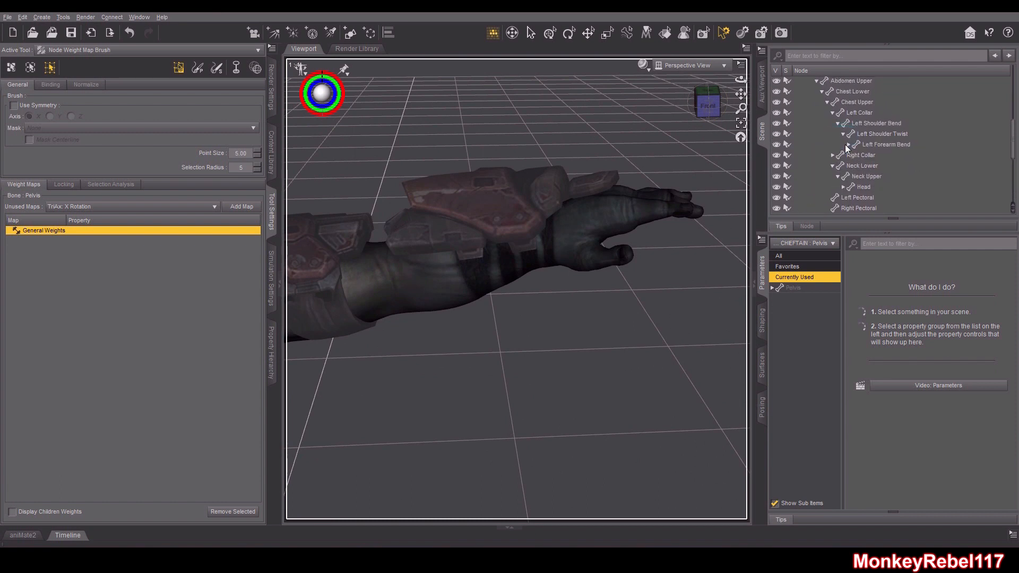
pyautogui.click(847, 145)
pyautogui.click(854, 155)
pyautogui.click(859, 165)
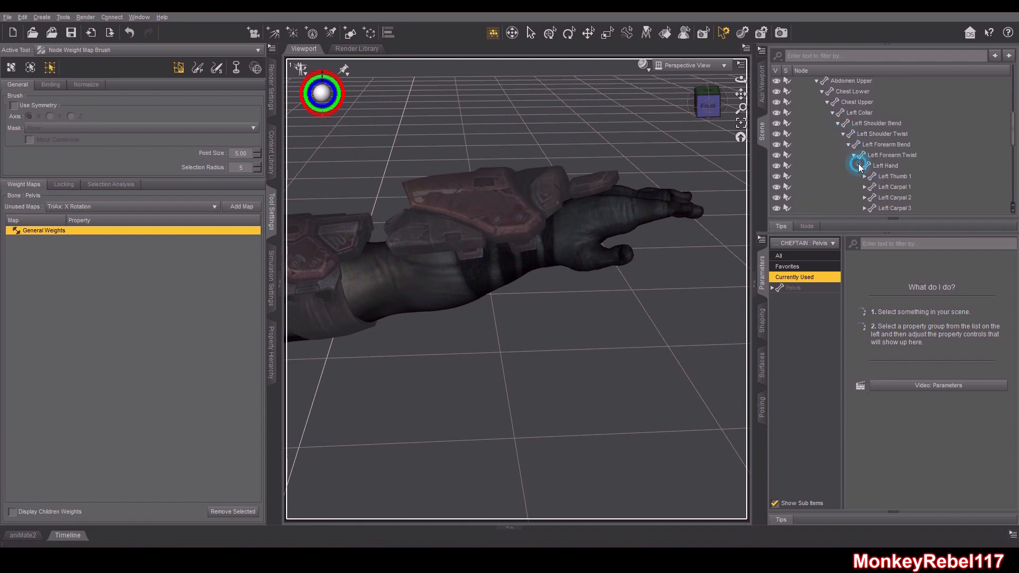
pyautogui.click(885, 166)
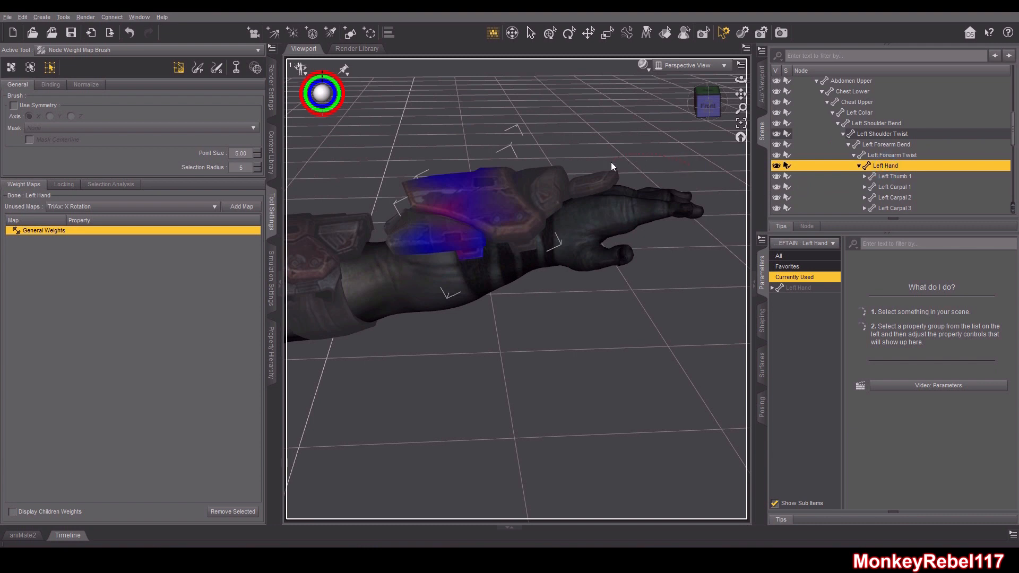
pyautogui.rightClick(642, 231)
pyautogui.moveTo(682, 309)
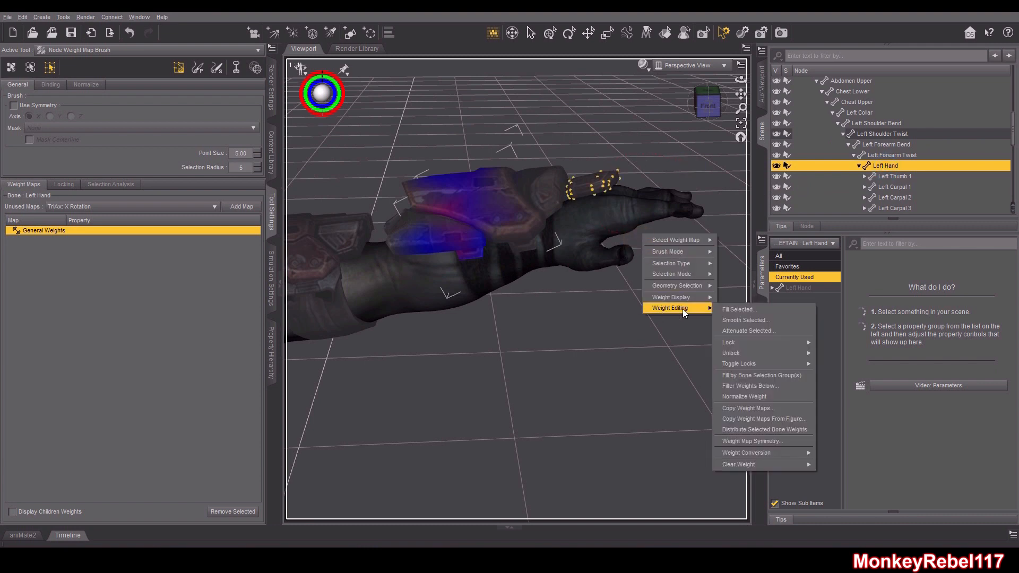
pyautogui.click(721, 304)
pyautogui.click(496, 298)
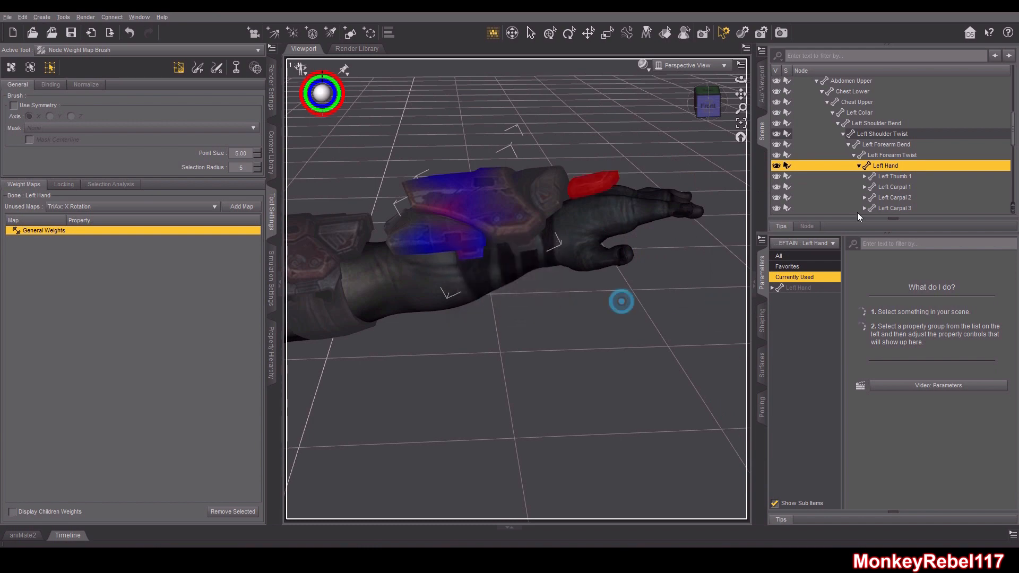
# Select the Left Forearm Twist bone and fill the forearm guard's vertices with 100% weight
pyautogui.click(893, 153)
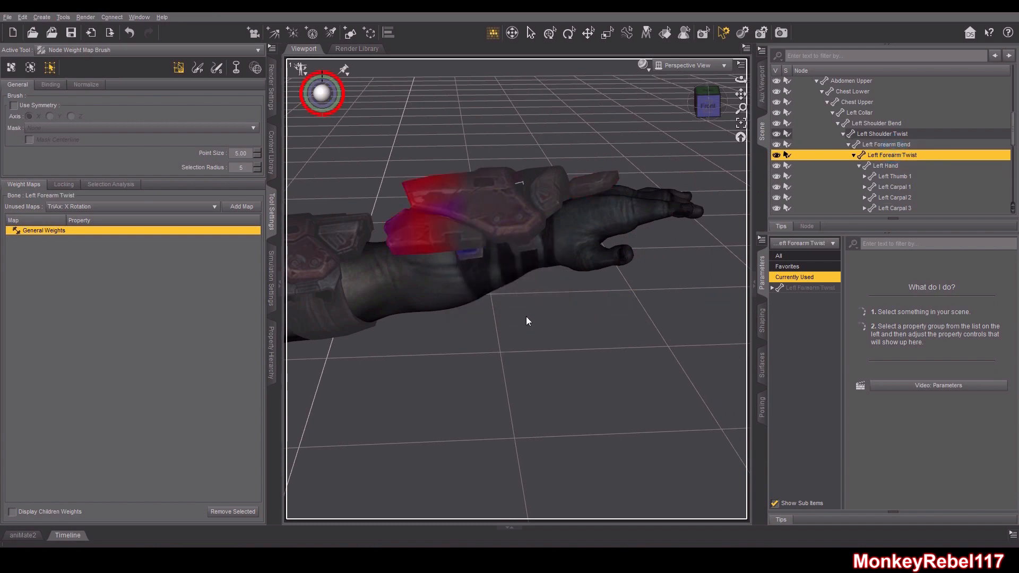
pyautogui.hotkey('ctrl', '+')
pyautogui.rightClick(476, 336)
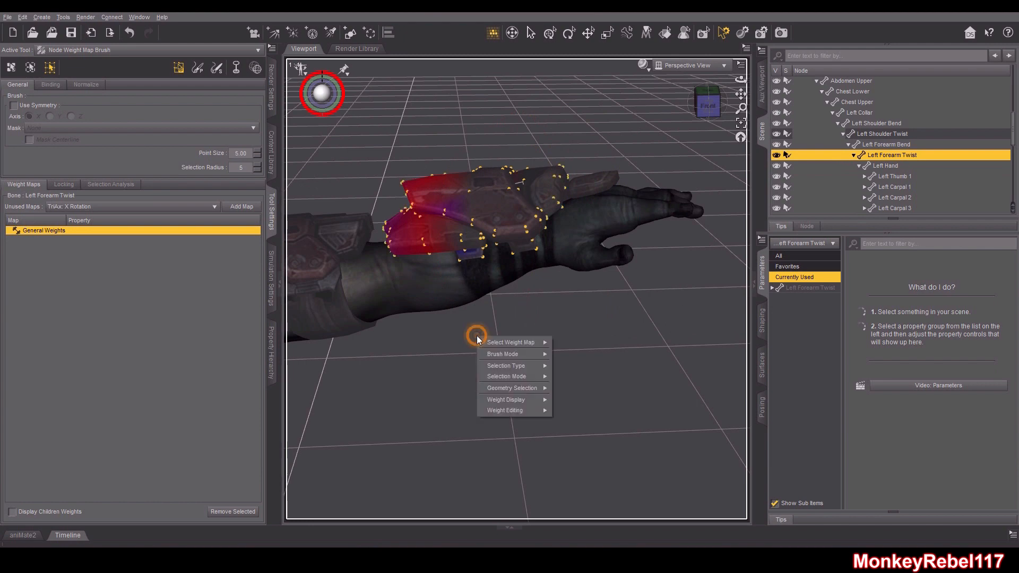
pyautogui.moveTo(506, 411)
pyautogui.click(561, 414)
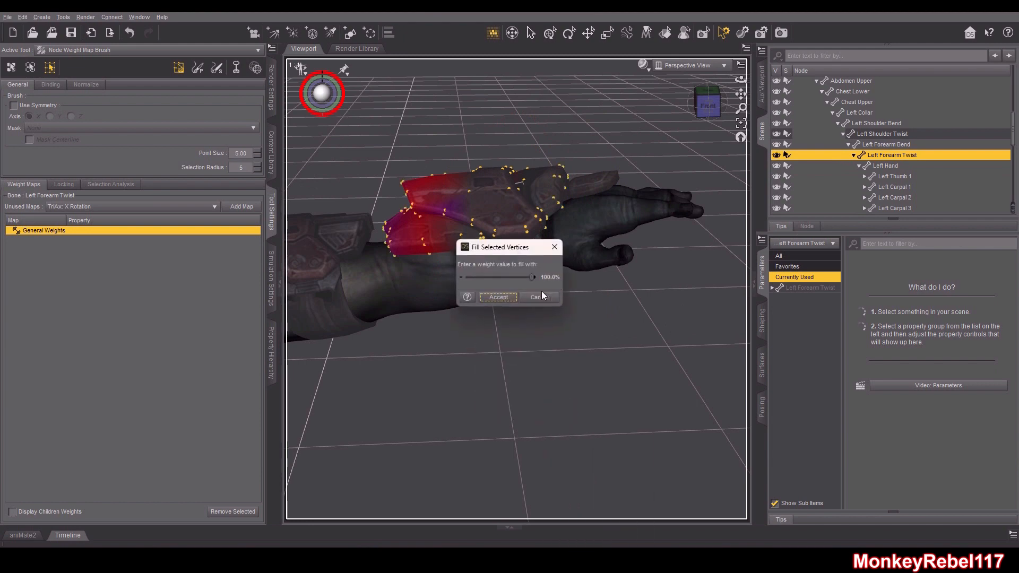
pyautogui.click(501, 293)
pyautogui.click(613, 343)
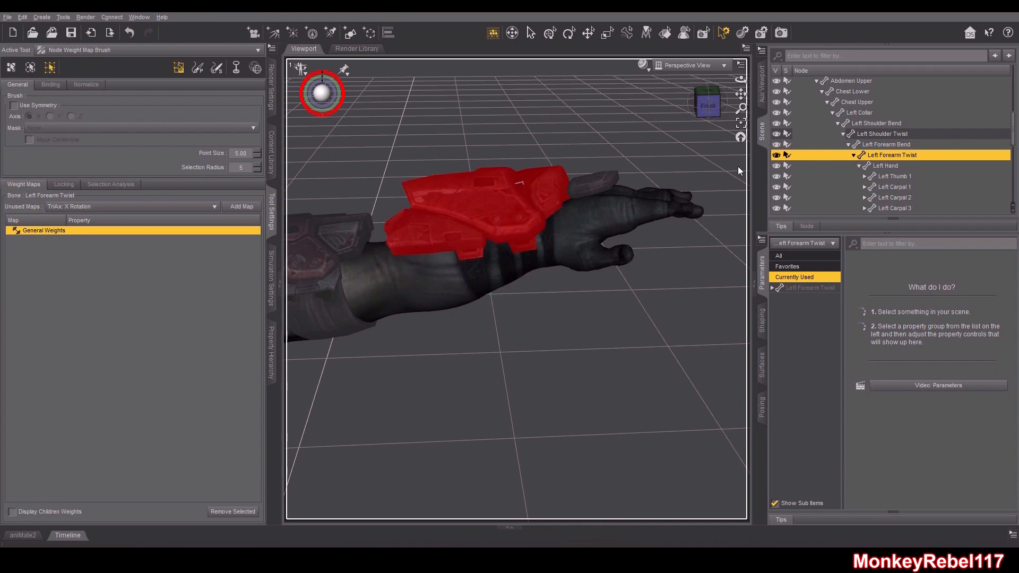
# Inspect the weight maps of the right foot, metatarsal and toe bones on the armor's boot
pyautogui.click(707, 89)
pyautogui.moveTo(707, 100); pyautogui.dragTo(732, 110)
pyautogui.scroll(3, 905, 161)
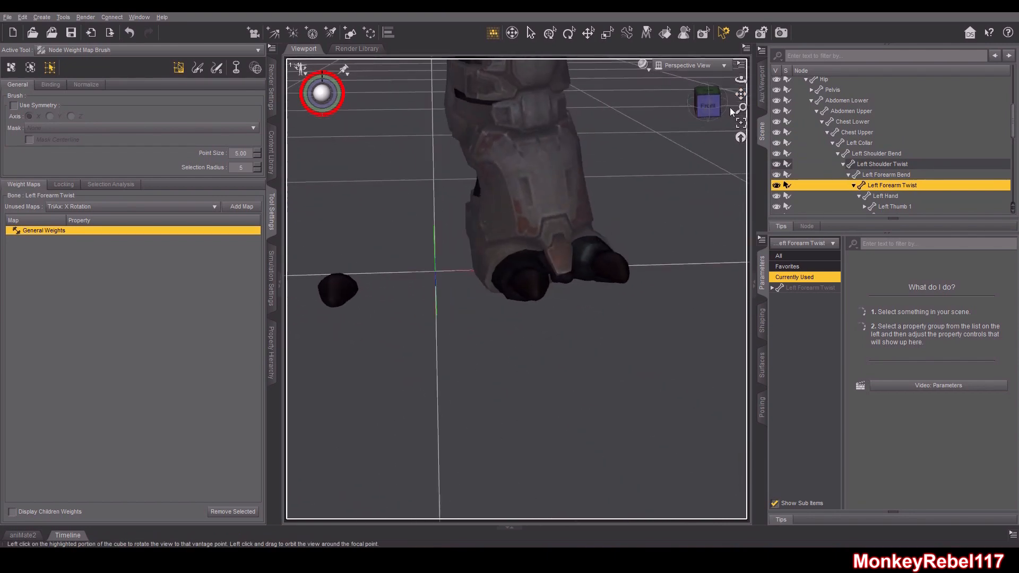
pyautogui.scroll(3, 849, 149)
pyautogui.click(811, 130)
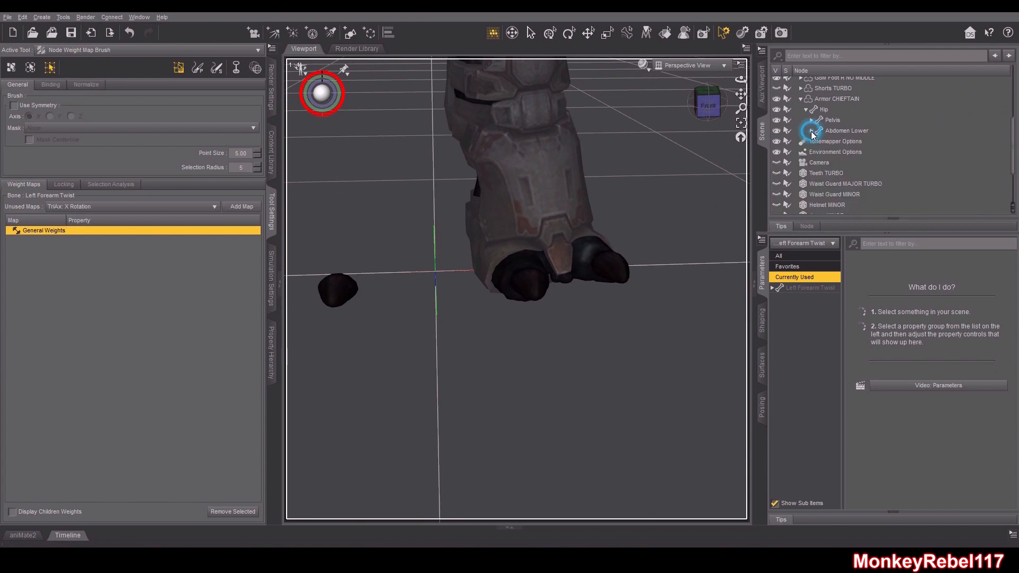
pyautogui.click(812, 120)
pyautogui.click(817, 141)
pyautogui.click(822, 152)
pyautogui.click(826, 162)
pyautogui.click(833, 174)
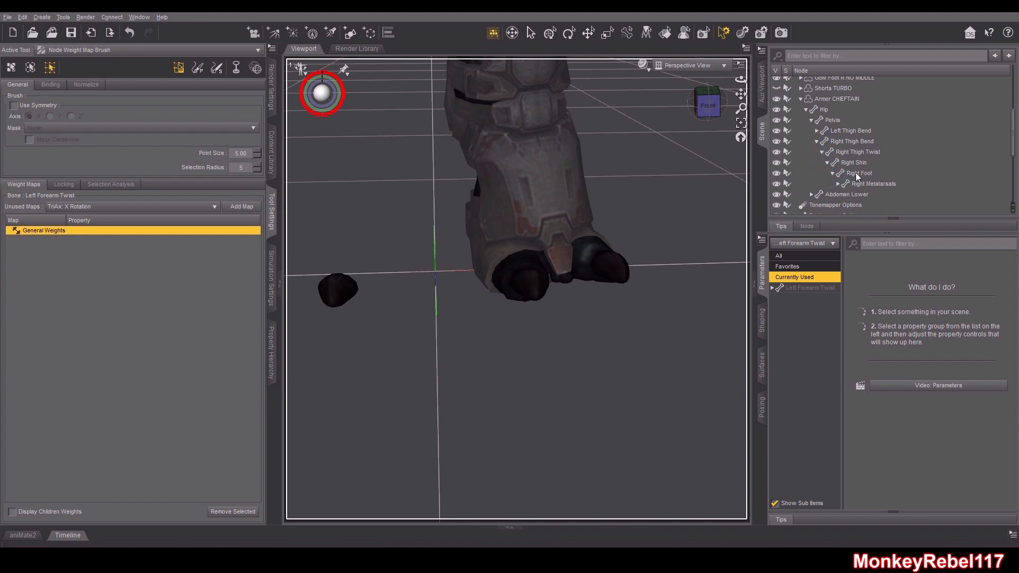
pyautogui.click(855, 173)
pyautogui.moveTo(743, 93); pyautogui.dragTo(717, 101)
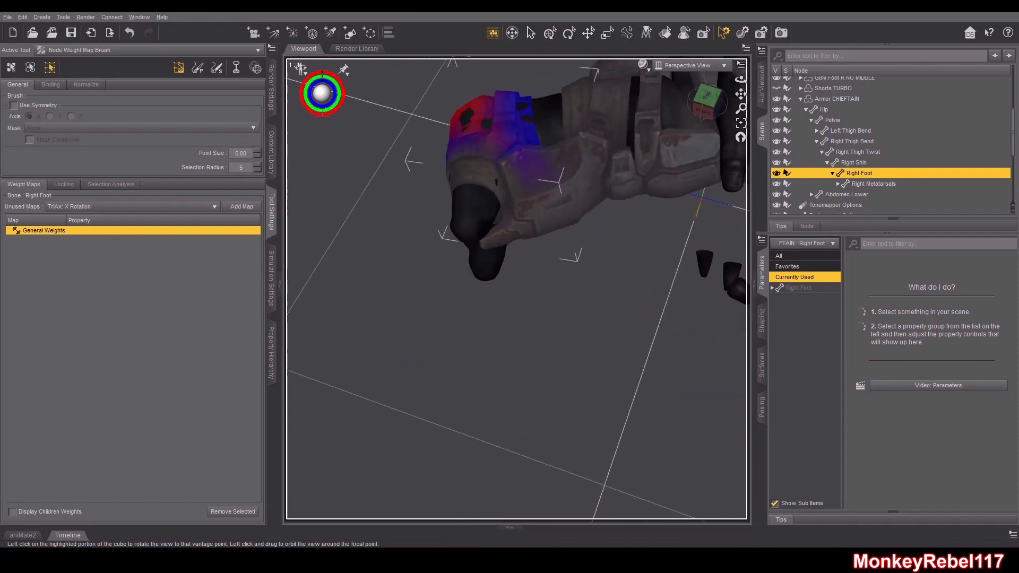
pyautogui.click(867, 184)
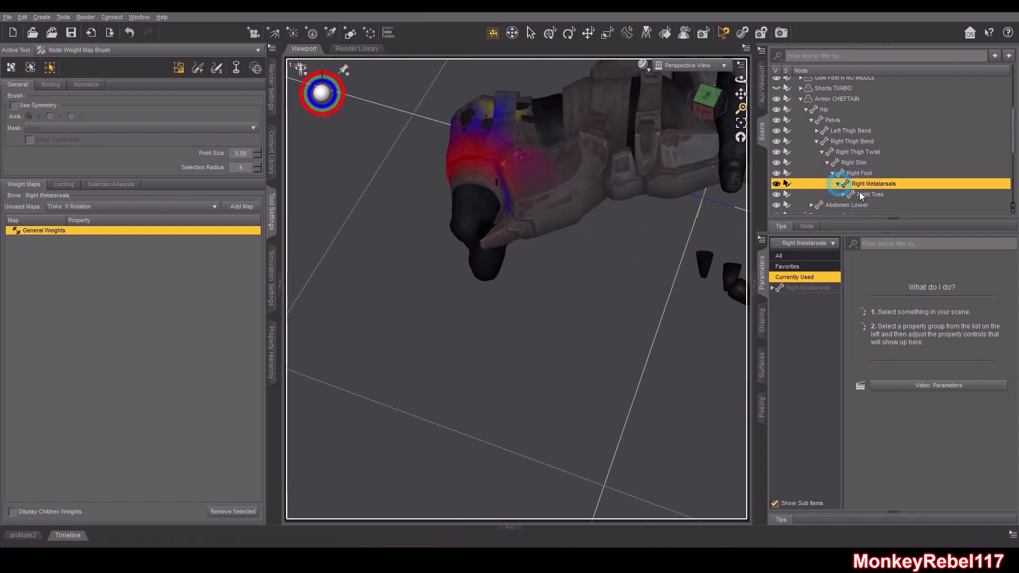
pyautogui.click(877, 195)
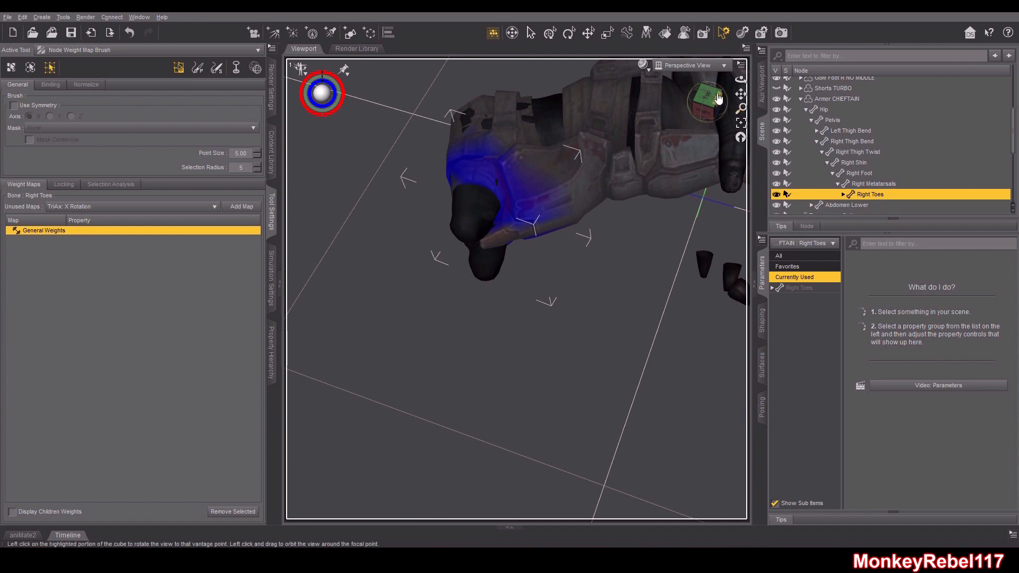
pyautogui.moveTo(717, 98); pyautogui.dragTo(720, 97)
pyautogui.click(843, 195)
pyautogui.scroll(-2, 875, 162)
pyautogui.click(884, 144)
pyautogui.click(884, 155)
pyautogui.click(886, 165)
pyautogui.click(884, 176)
pyautogui.click(881, 187)
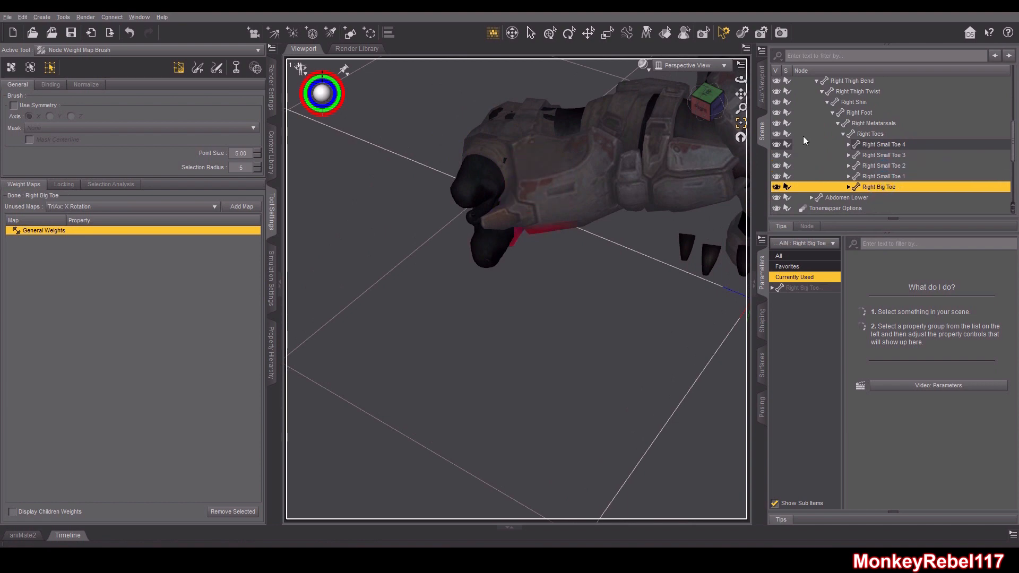
# Select the Right Foot bone and fill the boot toe's selected vertices with 100% Right Foot weight
pyautogui.moveTo(711, 97)
pyautogui.mouseDown()
pyautogui.moveTo(710, 115)
pyautogui.moveTo(731, 109)
pyautogui.moveTo(711, 110)
pyautogui.mouseUp()
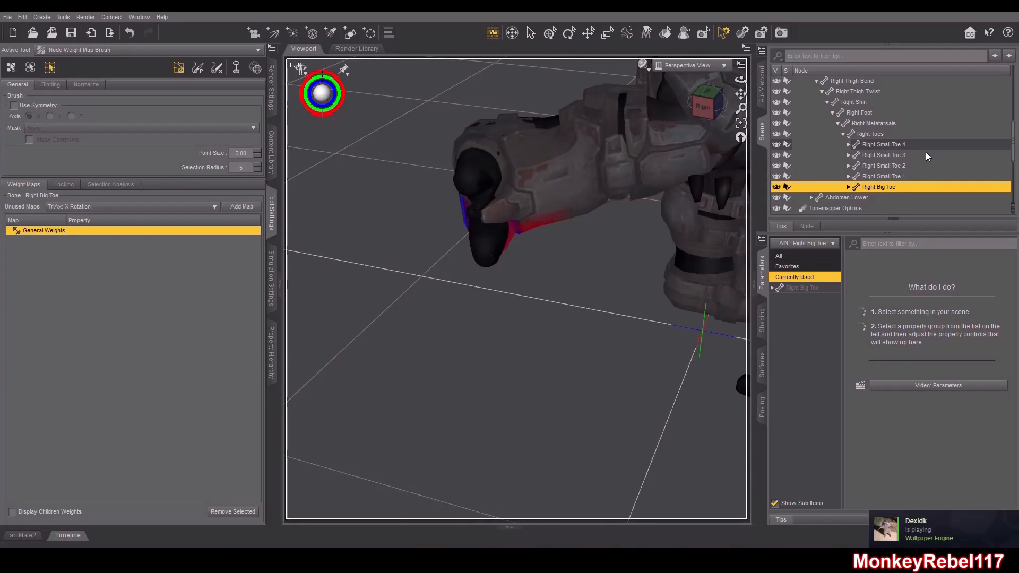
pyautogui.click(875, 113)
pyautogui.moveTo(708, 106); pyautogui.dragTo(708, 98)
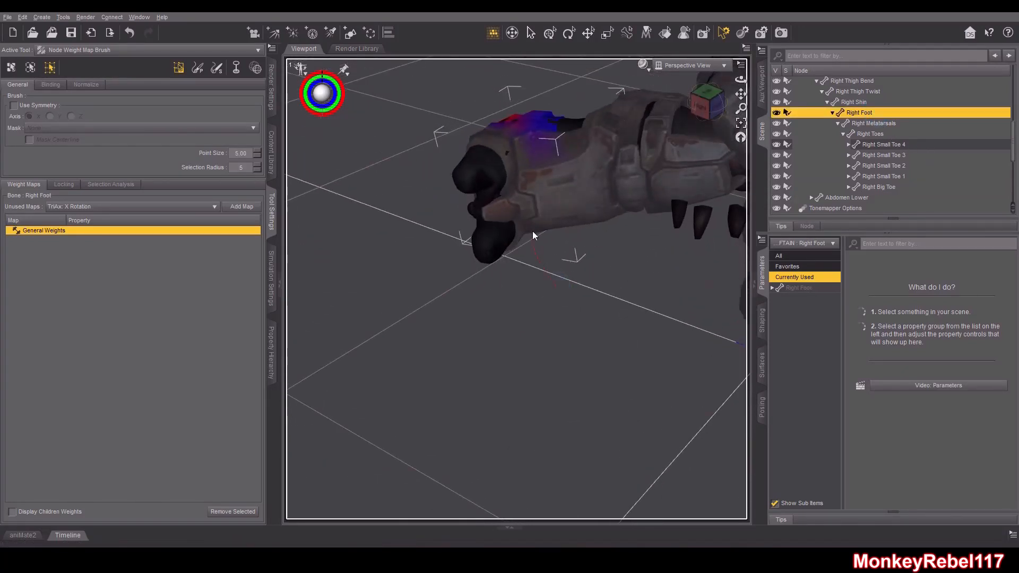
pyautogui.rightClick(533, 271)
pyautogui.moveTo(583, 341)
pyautogui.click(615, 342)
pyautogui.click(499, 297)
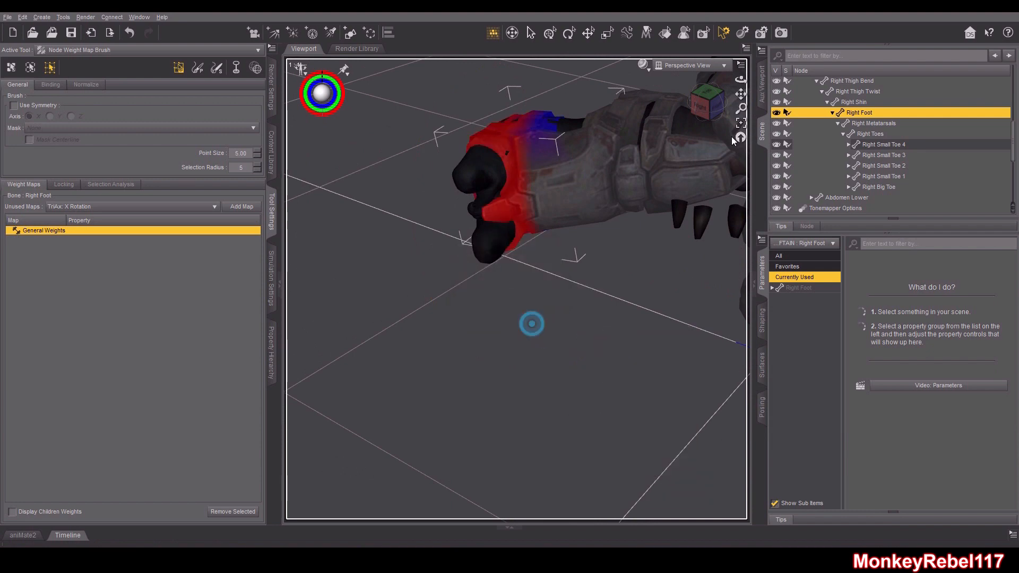
pyautogui.moveTo(708, 104); pyautogui.dragTo(695, 104)
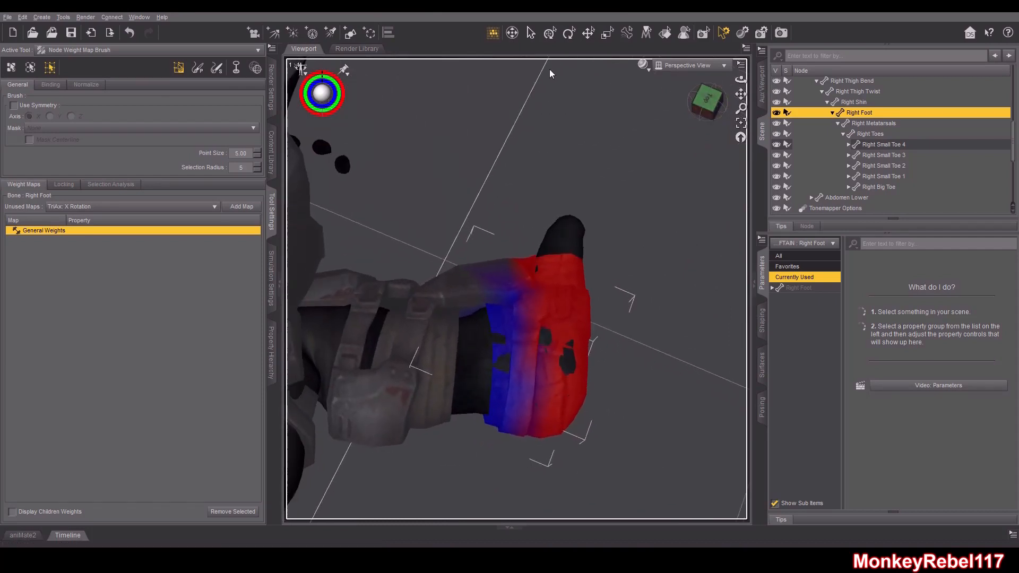
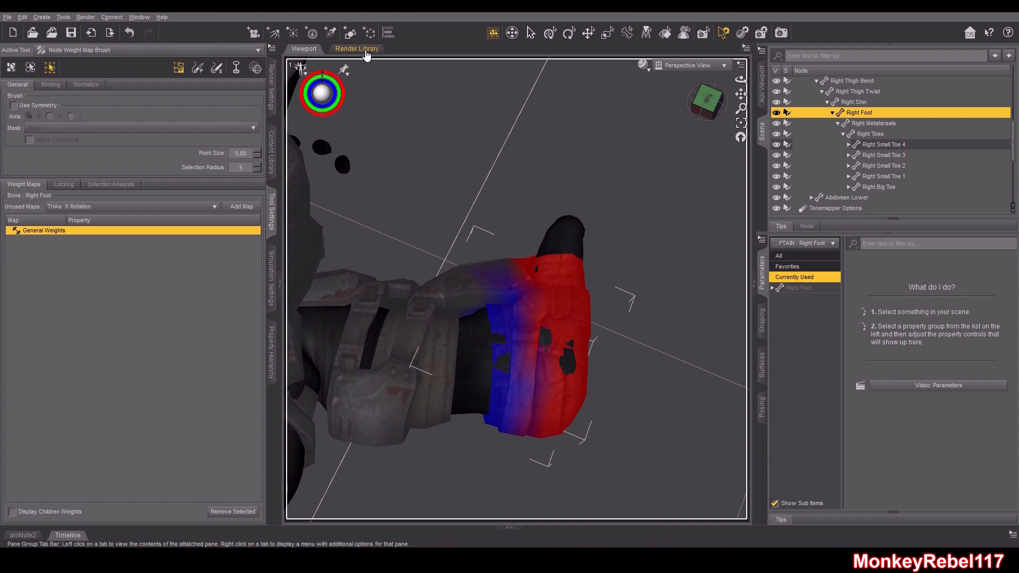
# Switch the weight brush to paint mode and inspect the Right Toes weight map on the right boot from several angles
pyautogui.click(194, 69)
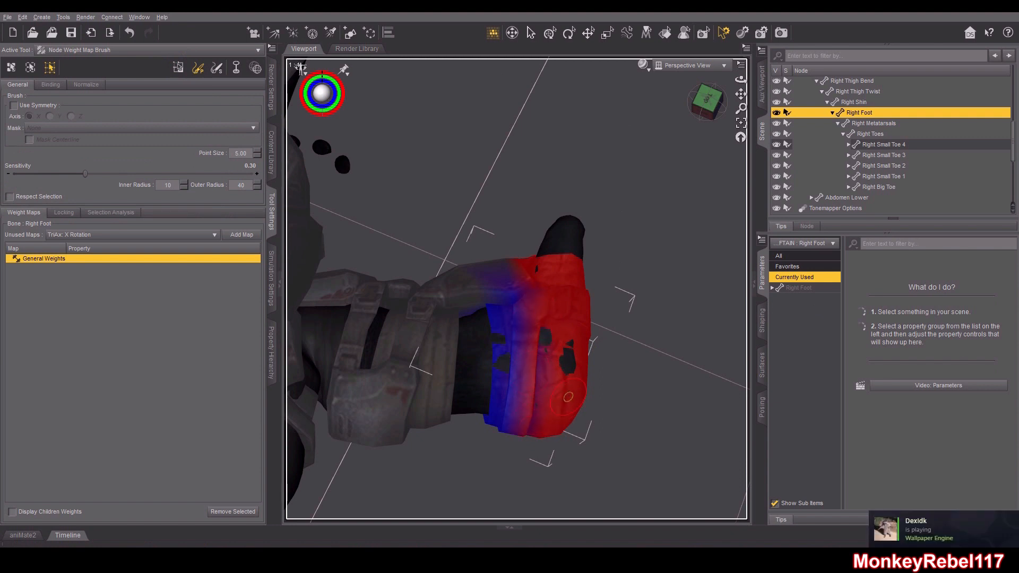
pyautogui.moveTo(705, 103); pyautogui.dragTo(731, 79)
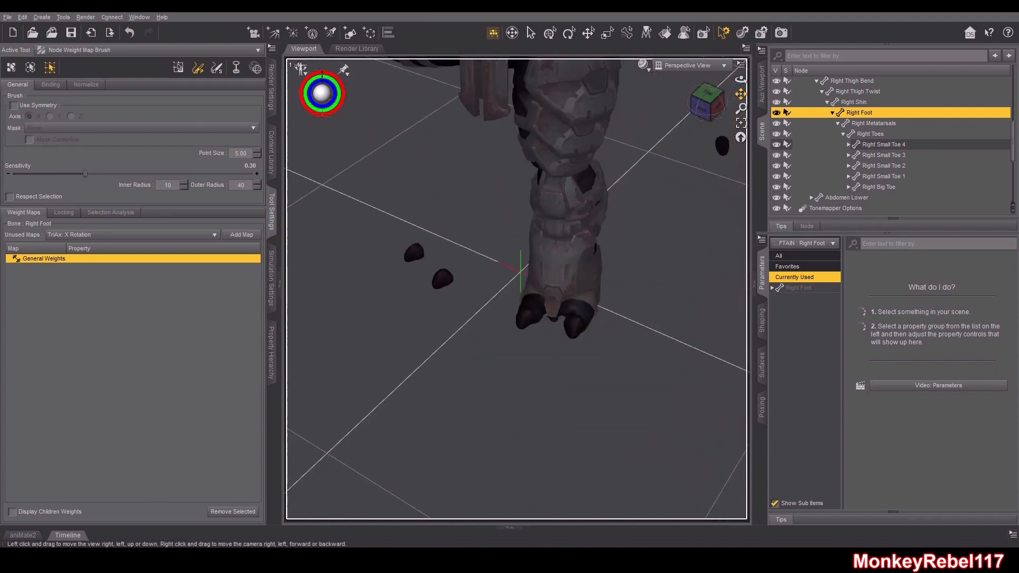
pyautogui.scroll(-3, 650, 206)
pyautogui.scroll(4, 684, 148)
pyautogui.moveTo(718, 117)
pyautogui.mouseDown()
pyautogui.moveTo(741, 96)
pyautogui.moveTo(703, 104)
pyautogui.moveTo(728, 101)
pyautogui.mouseUp()
pyautogui.scroll(5, 665, 209)
pyautogui.click(884, 136)
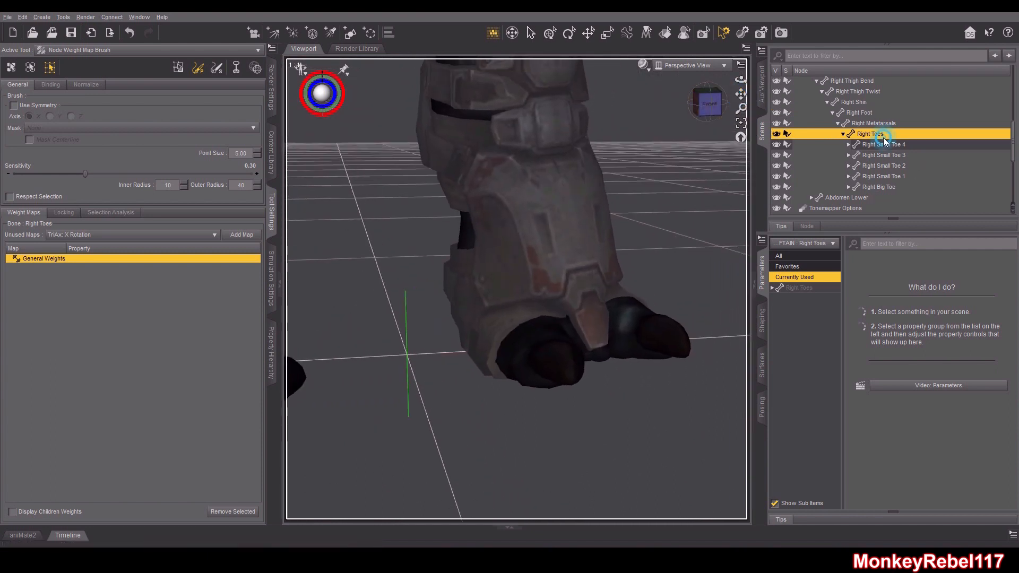
pyautogui.scroll(5, 836, 114)
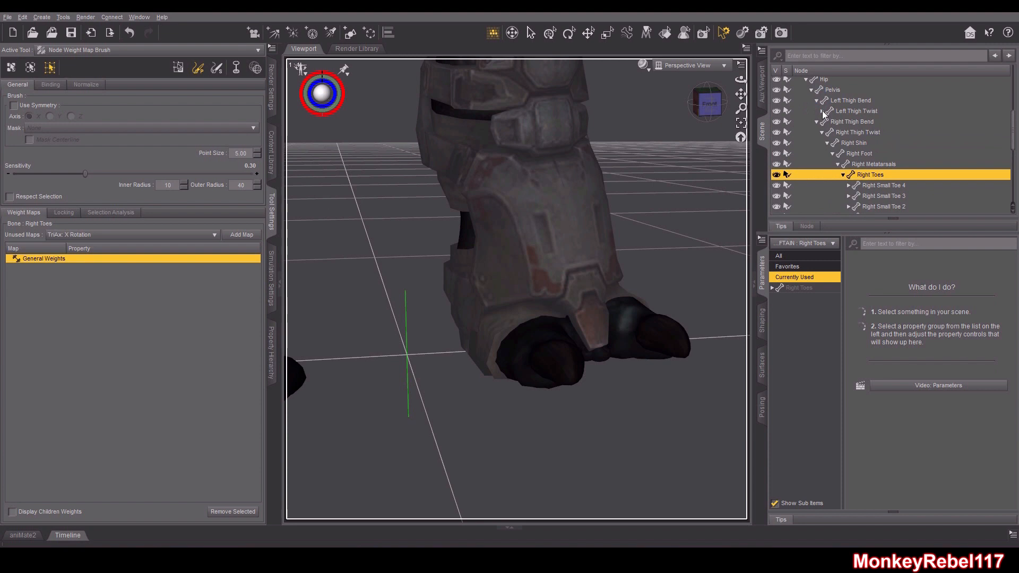
# Select the Left Foot bone and fill the selected left boot vertices with 100% Left Foot weight
pyautogui.click(828, 122)
pyautogui.click(848, 134)
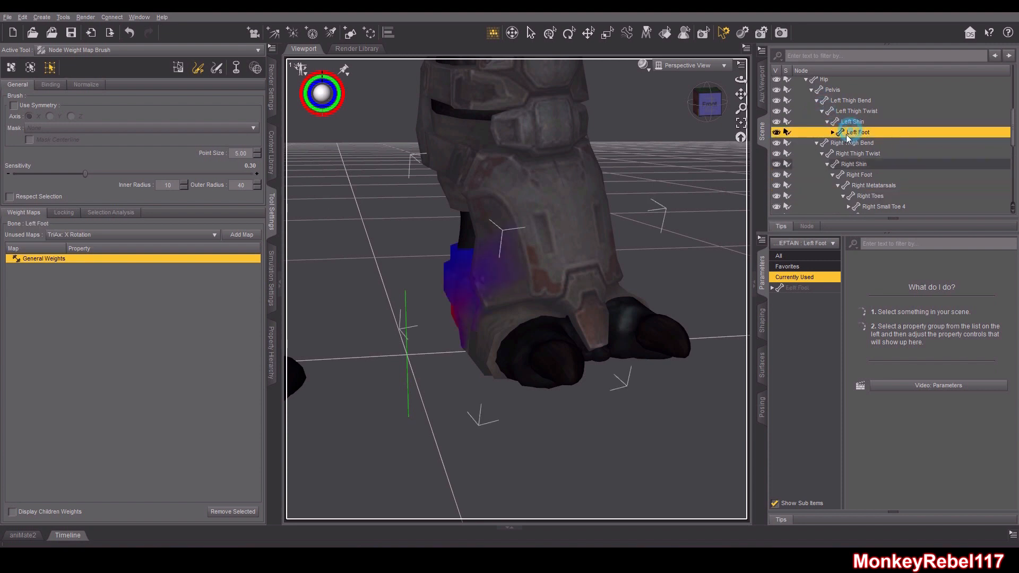
pyautogui.click(179, 69)
pyautogui.moveTo(708, 104); pyautogui.dragTo(771, 107)
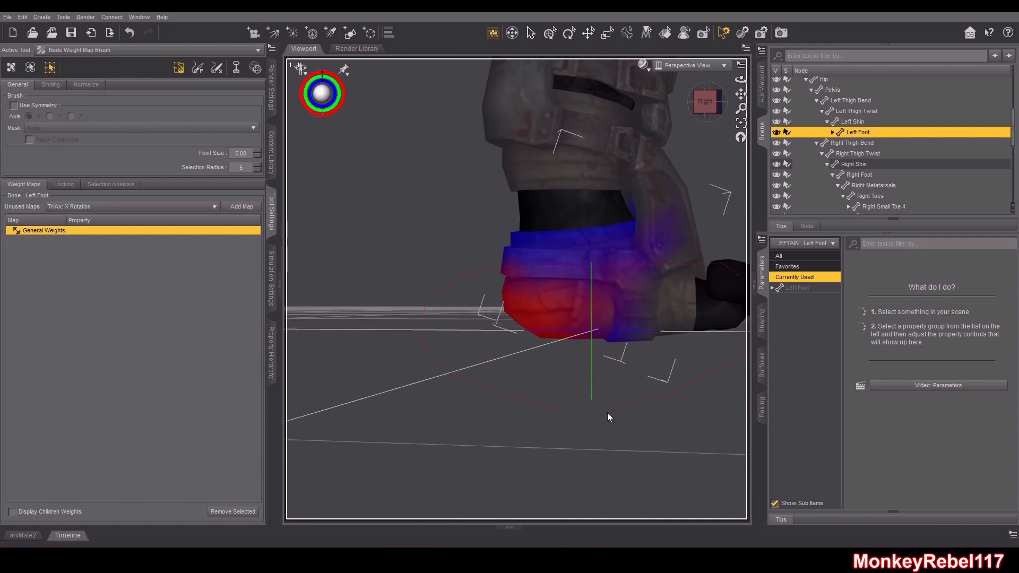
pyautogui.rightClick(614, 396)
pyautogui.moveTo(652, 469)
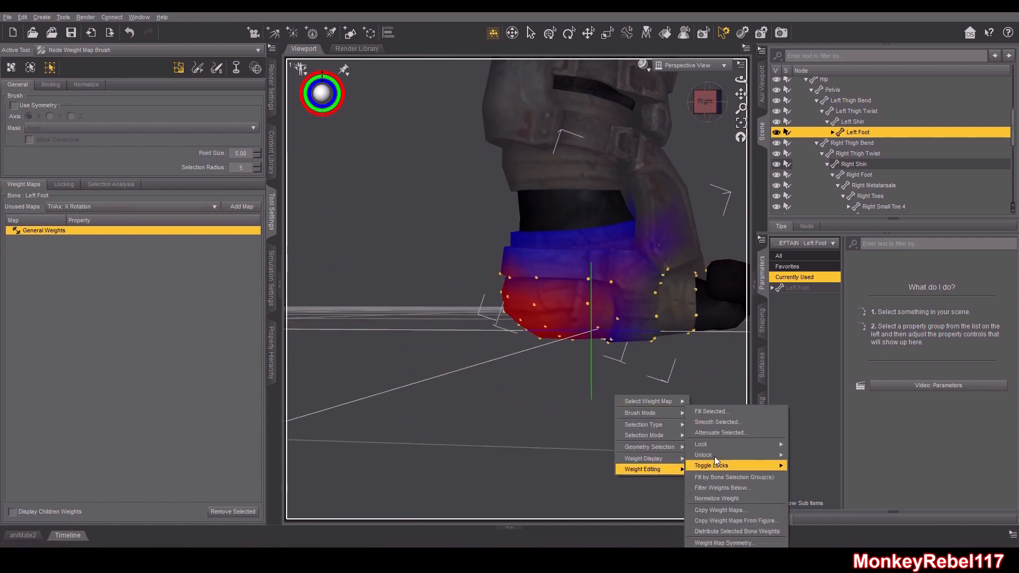
pyautogui.click(711, 412)
pyautogui.click(499, 297)
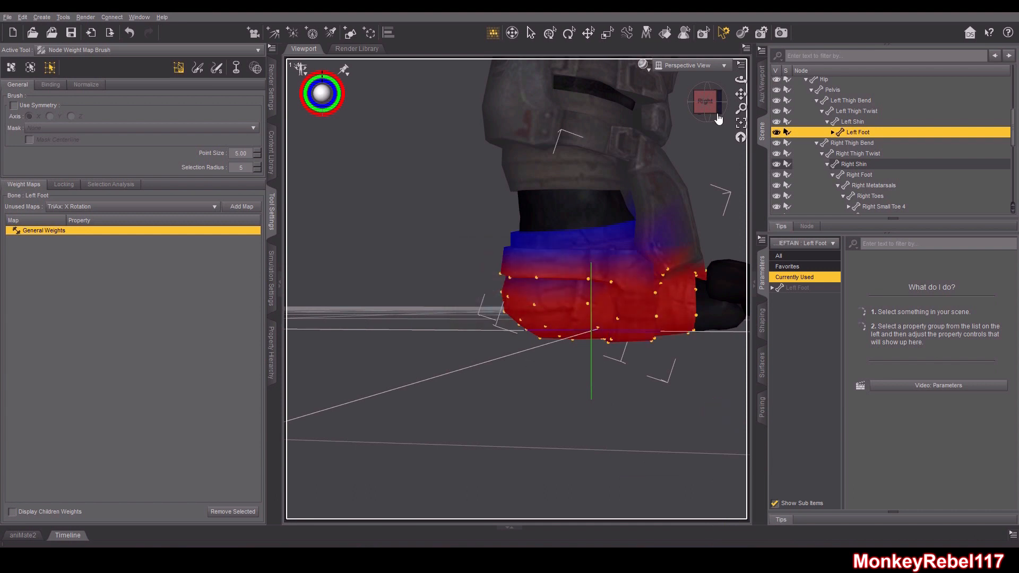
# Fill the selected vertices on the front of the left boot with 100% Left Foot weight
pyautogui.click(700, 102)
pyautogui.moveTo(705, 108); pyautogui.dragTo(706, 255)
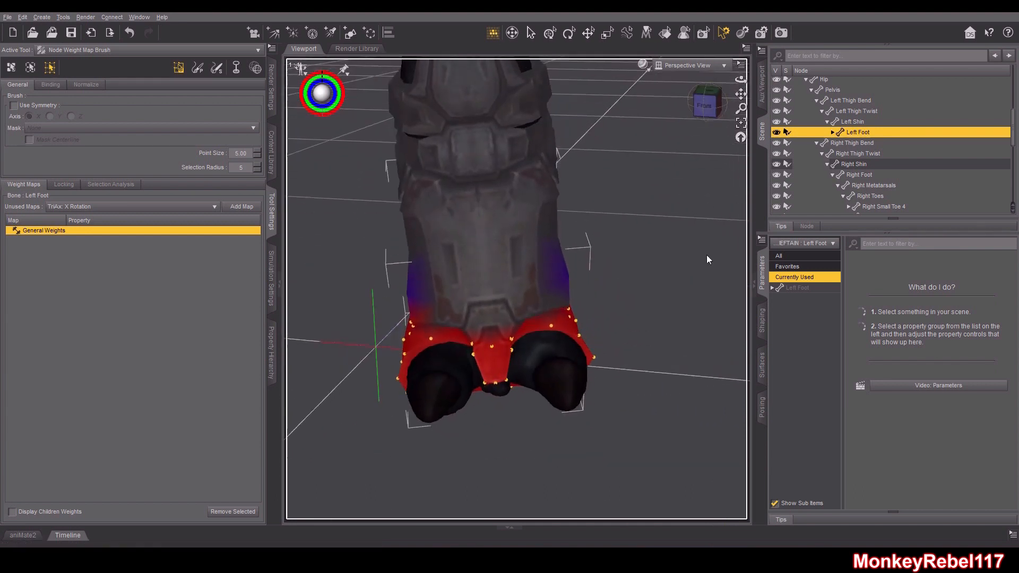
pyautogui.moveTo(702, 108); pyautogui.dragTo(703, 276)
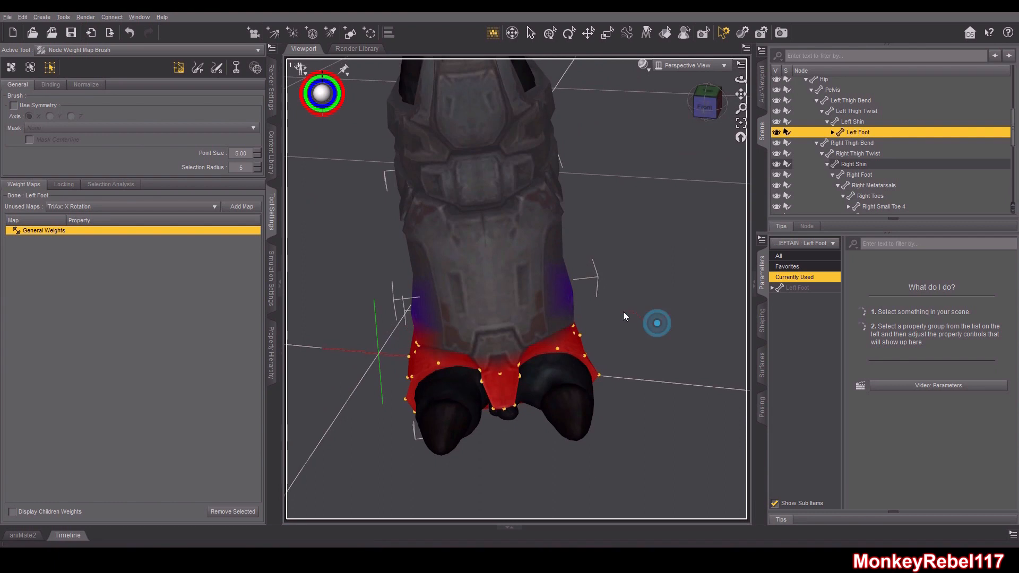
pyautogui.rightClick(637, 399)
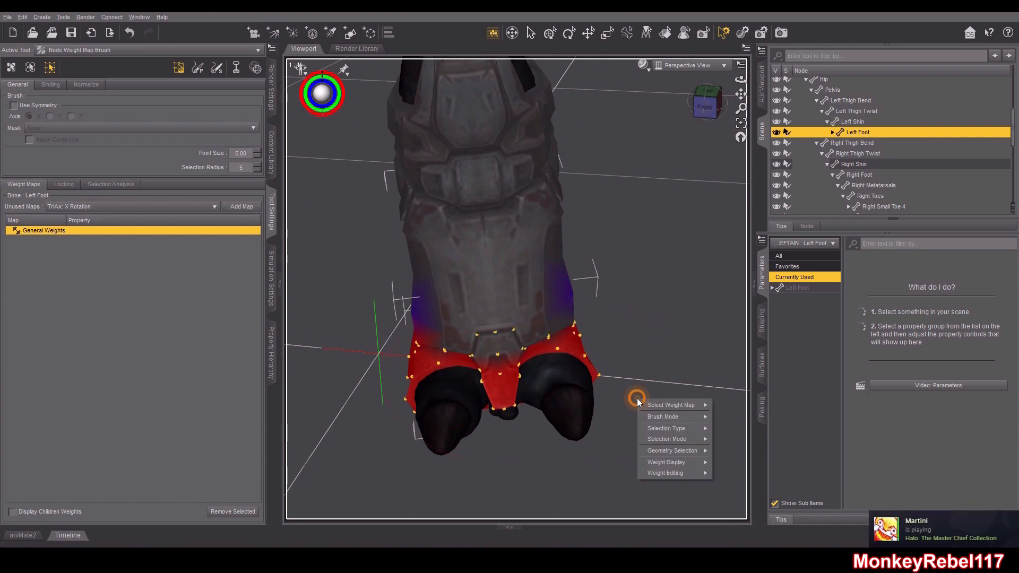
pyautogui.moveTo(674, 474)
pyautogui.click(741, 412)
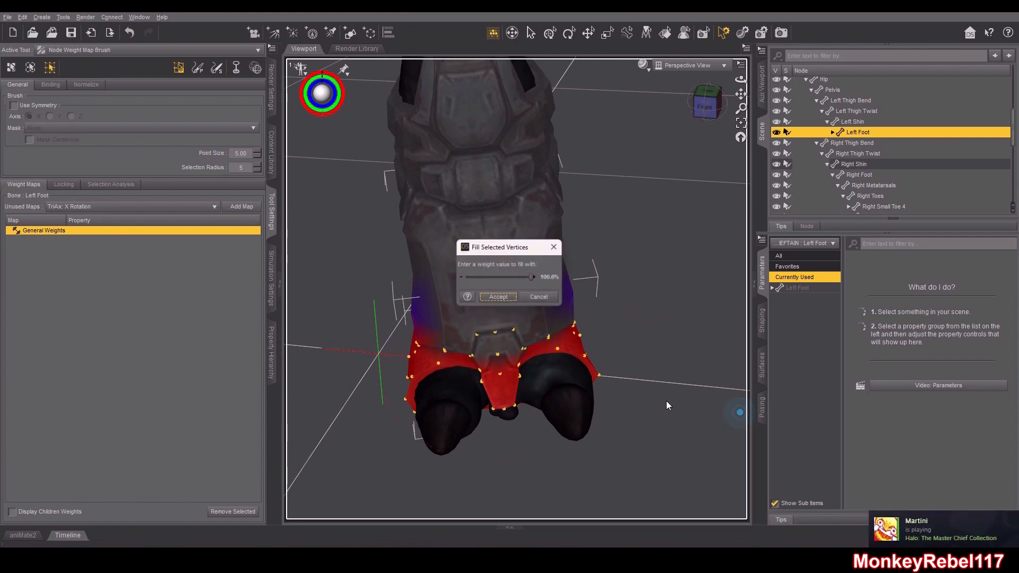
pyautogui.click(497, 299)
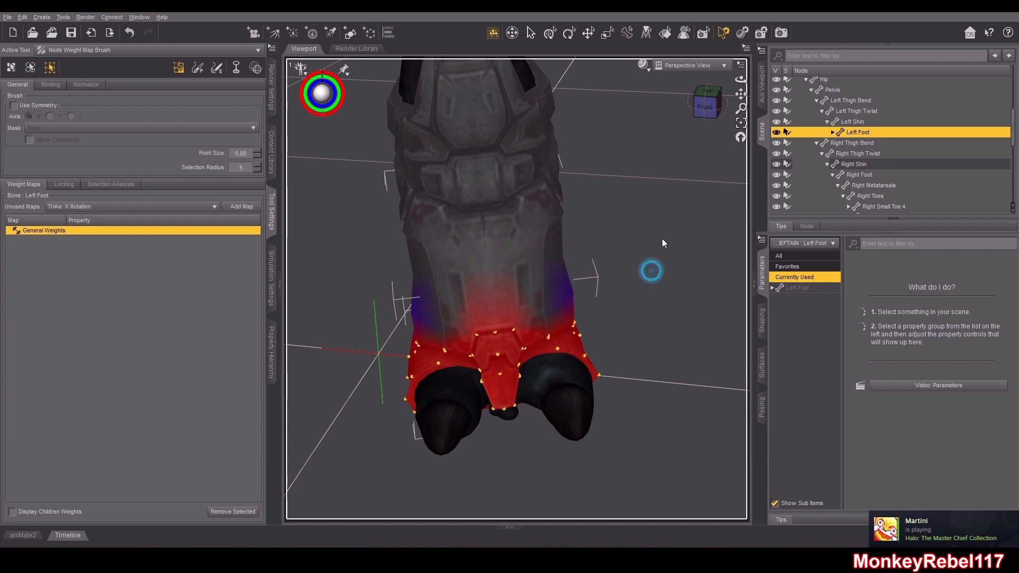
# Paint a short stroke of Left Foot weight on the front of the left boot
pyautogui.moveTo(703, 106); pyautogui.dragTo(713, 100)
pyautogui.click(217, 68)
pyautogui.moveTo(516, 332)
pyautogui.mouseDown()
pyautogui.moveTo(572, 303)
pyautogui.moveTo(493, 333)
pyautogui.mouseUp()
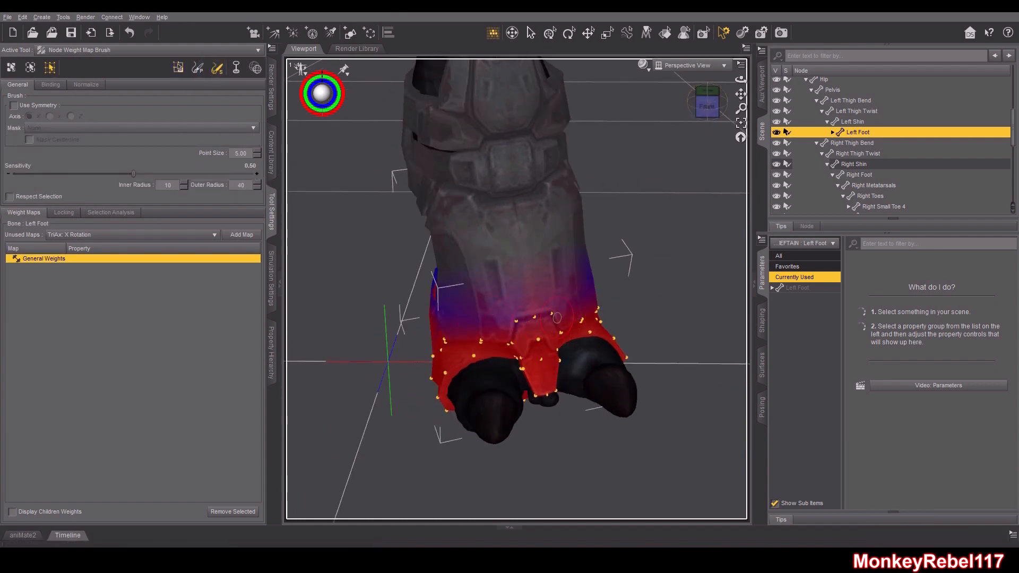
# Inspect the left boot's Left Foot weight map from several angles
pyautogui.moveTo(705, 108); pyautogui.dragTo(729, 104)
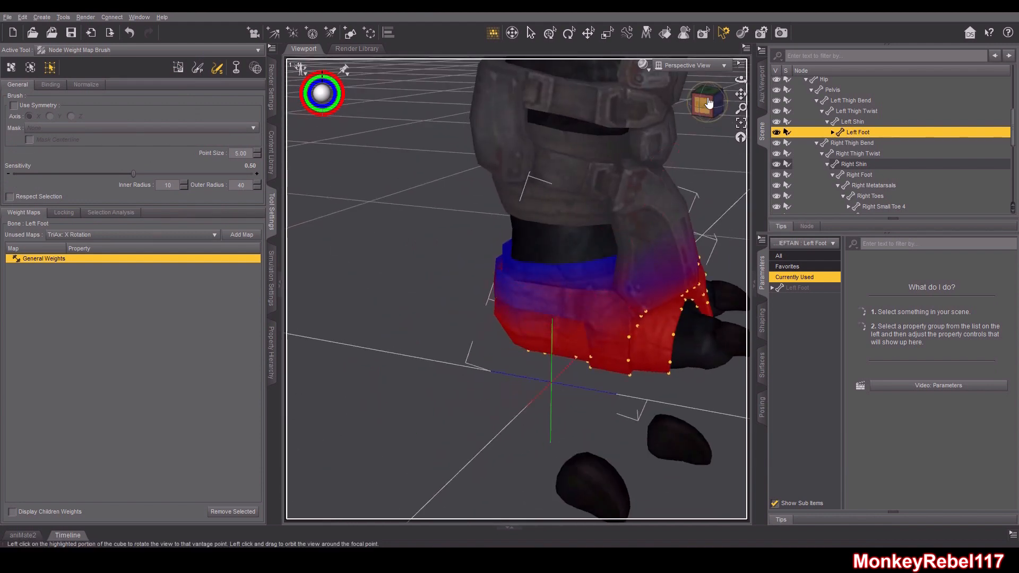
pyautogui.moveTo(703, 105); pyautogui.dragTo(717, 102)
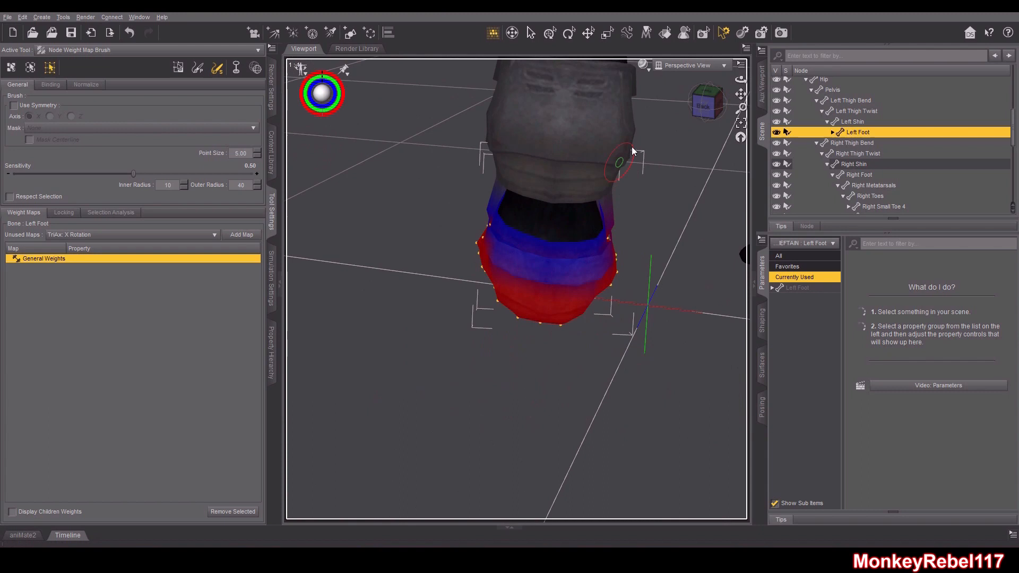
pyautogui.moveTo(705, 104); pyautogui.dragTo(720, 102)
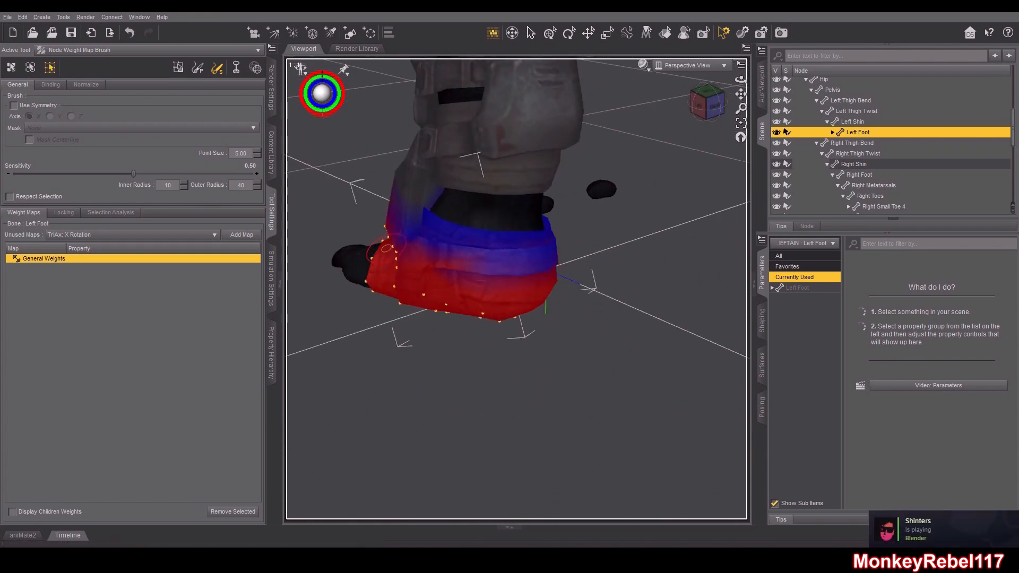
pyautogui.click(718, 104)
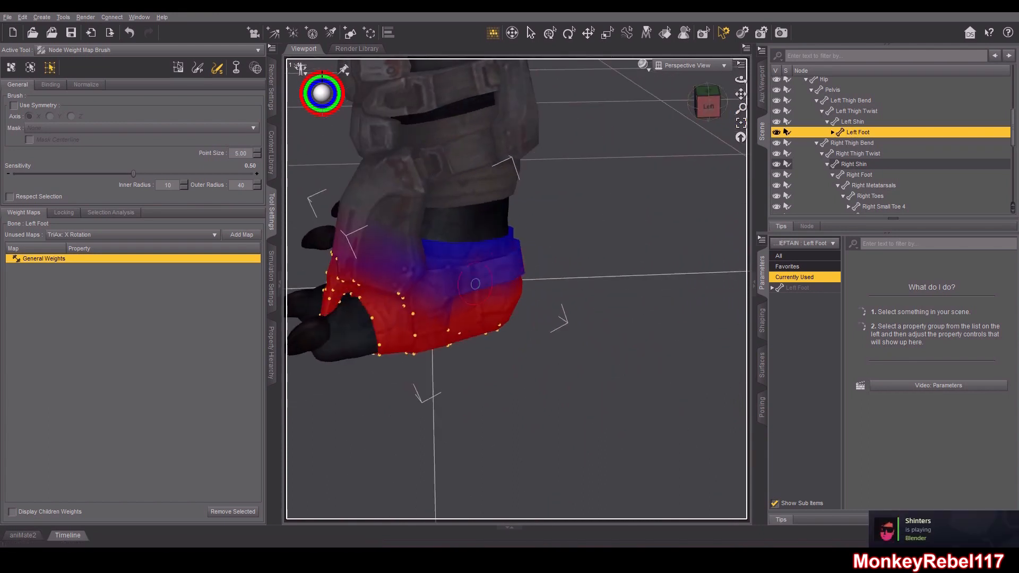
pyautogui.scroll(-5, 583, 271)
pyautogui.moveTo(705, 107); pyautogui.dragTo(744, 113)
pyautogui.scroll(-3, 510, 111)
pyautogui.scroll(5, 857, 133)
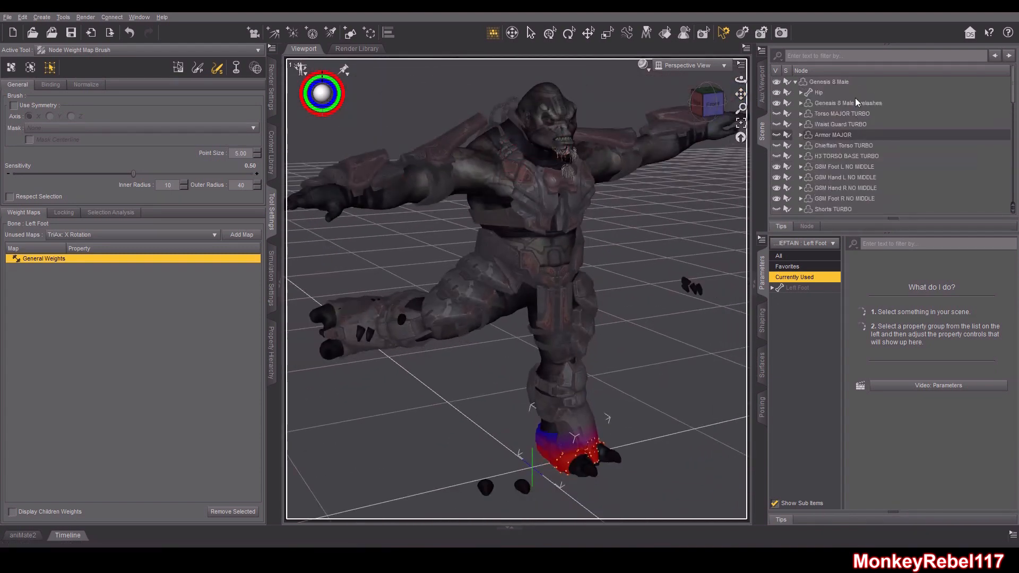
# Select the Genesis 8 Male figure and bend its left shin with the Rotate tool to test the boot
pyautogui.click(831, 84)
pyautogui.click(568, 33)
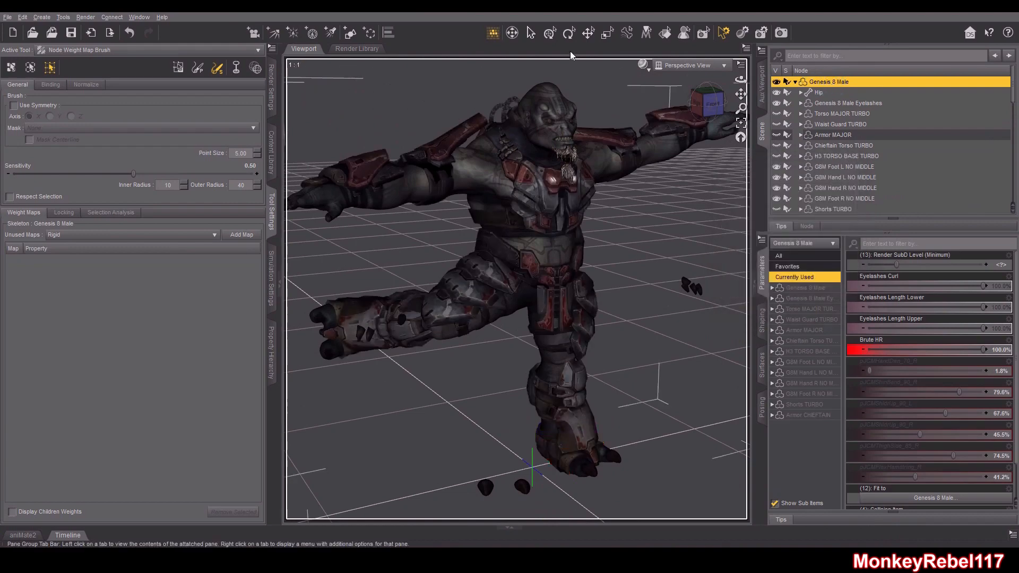
pyautogui.click(399, 333)
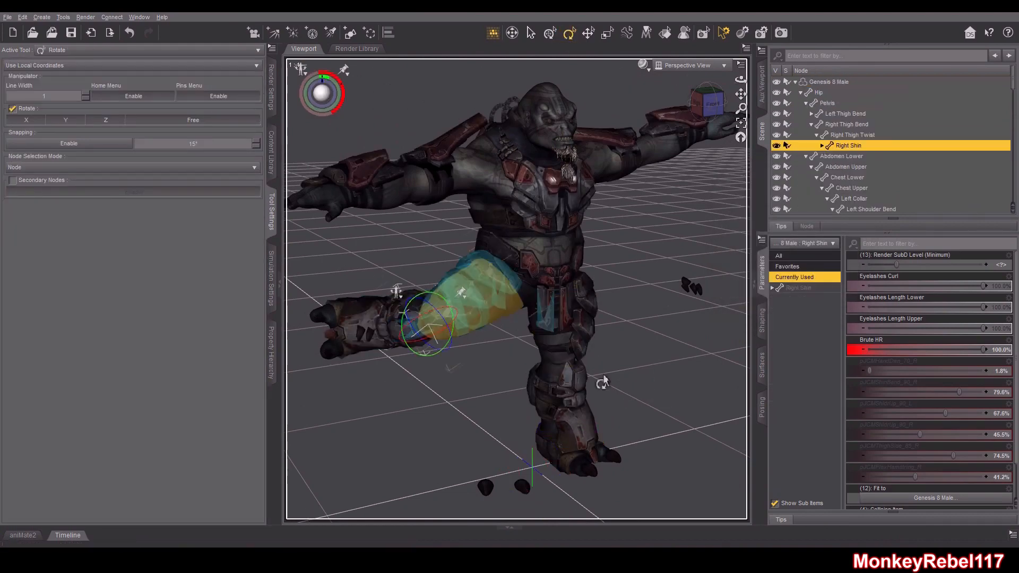
pyautogui.click(572, 383)
pyautogui.moveTo(577, 392); pyautogui.dragTo(574, 391)
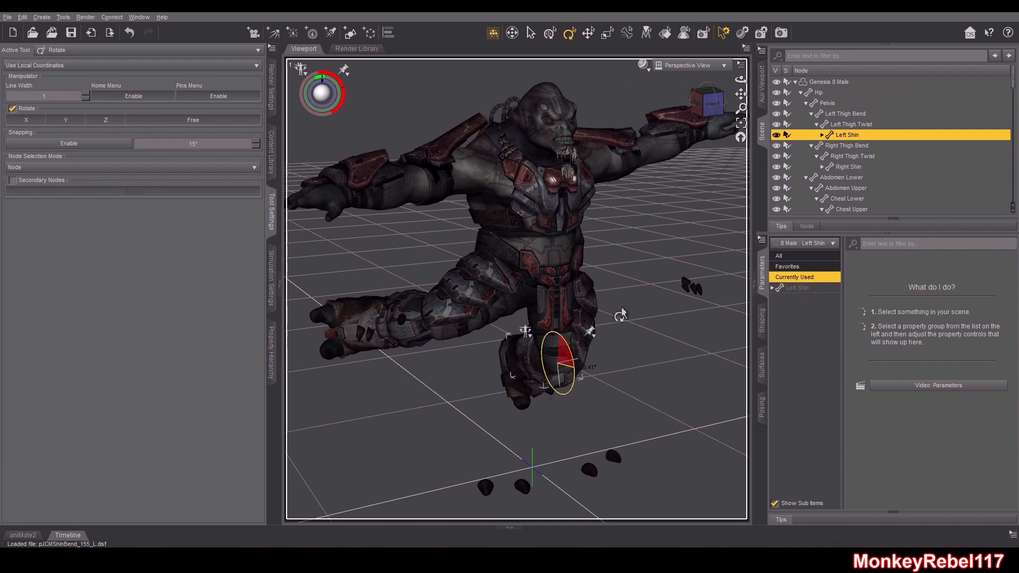
# Rotate the left thigh bend to spread the figure's left leg
pyautogui.moveTo(712, 106); pyautogui.dragTo(637, 88)
pyautogui.click(696, 104)
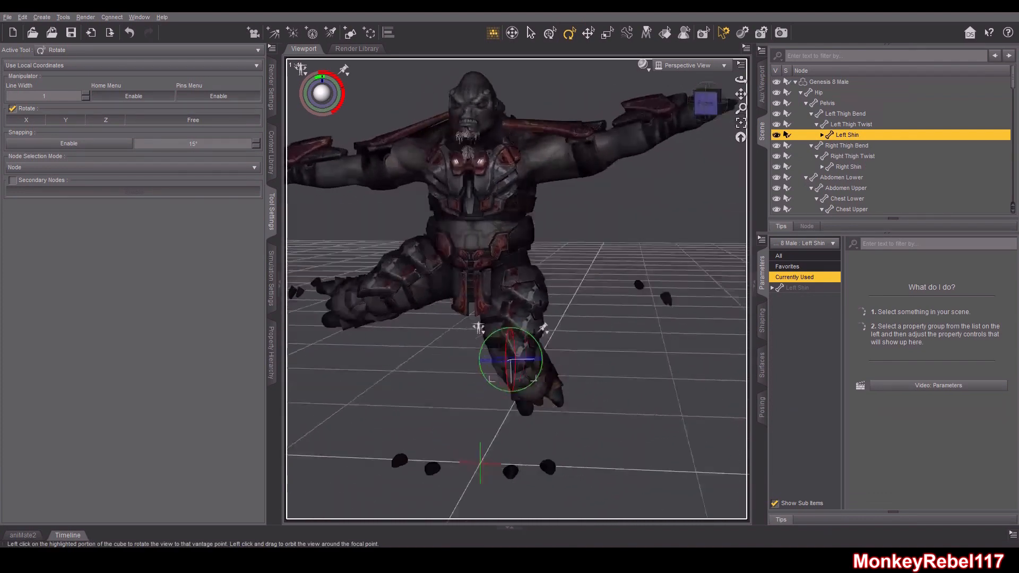
pyautogui.click(540, 302)
pyautogui.moveTo(537, 258); pyautogui.dragTo(533, 236)
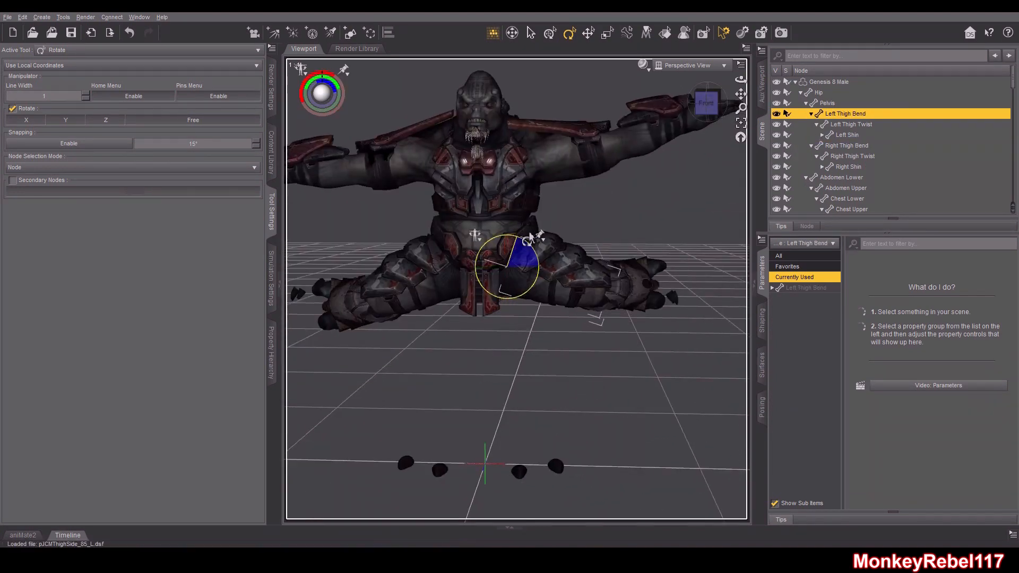
# Select the lower chest and review the posed figure's armor from different angles
pyautogui.click(504, 191)
pyautogui.click(480, 176)
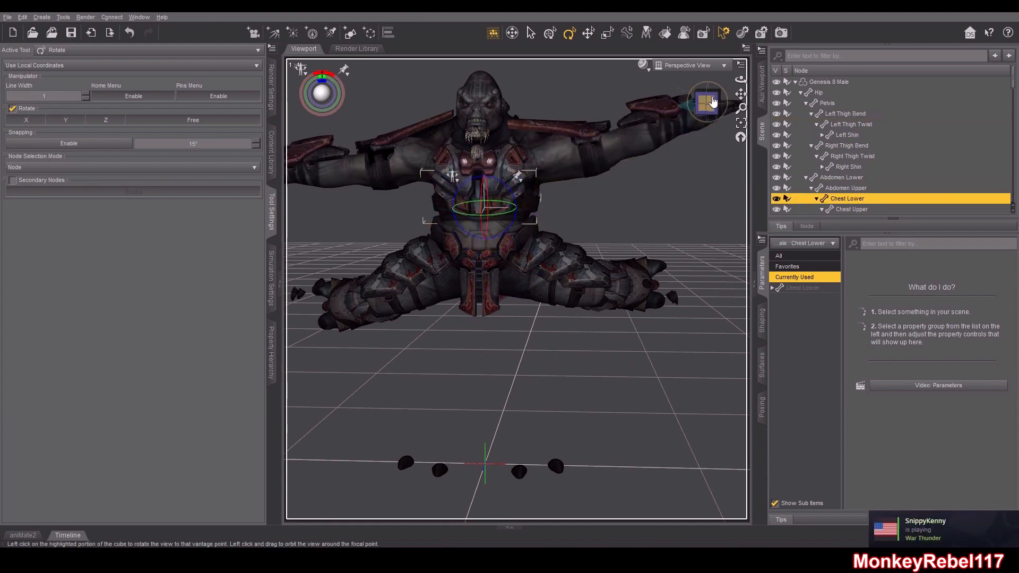
pyautogui.moveTo(712, 102); pyautogui.dragTo(684, 104)
pyautogui.moveTo(585, 202); pyautogui.dragTo(572, 193)
pyautogui.moveTo(701, 106); pyautogui.dragTo(725, 104)
pyautogui.scroll(-3, 588, 210)
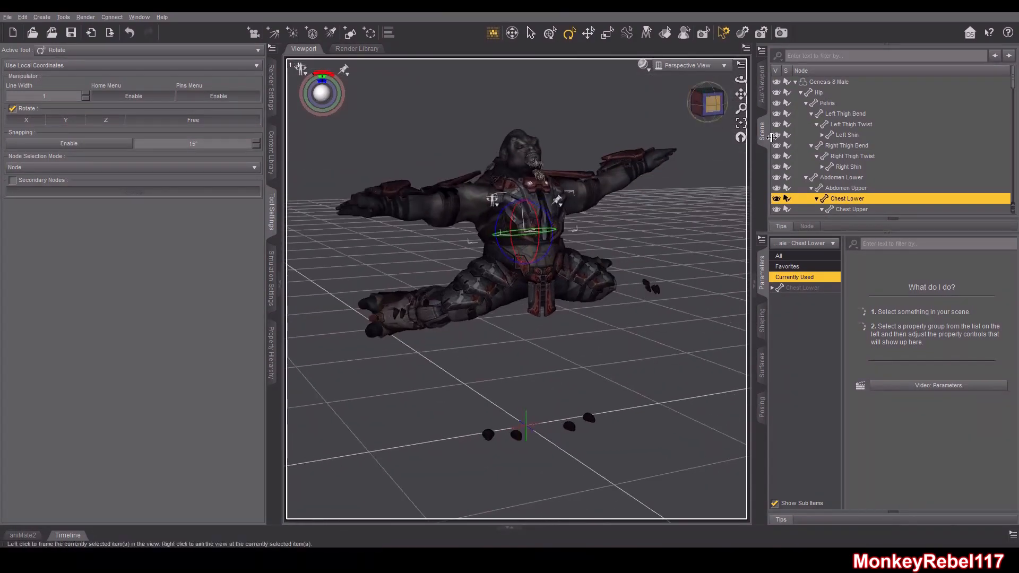
# Select the Armor CHEFTAIN figure in the scene
pyautogui.click(800, 93)
pyautogui.scroll(-1, 818, 180)
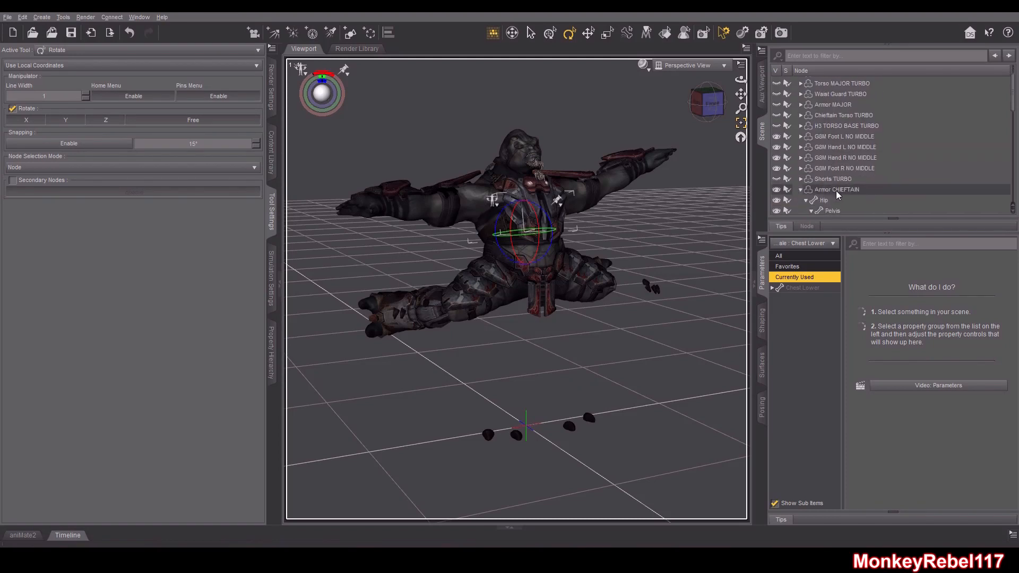
pyautogui.click(819, 189)
pyautogui.click(7, 16)
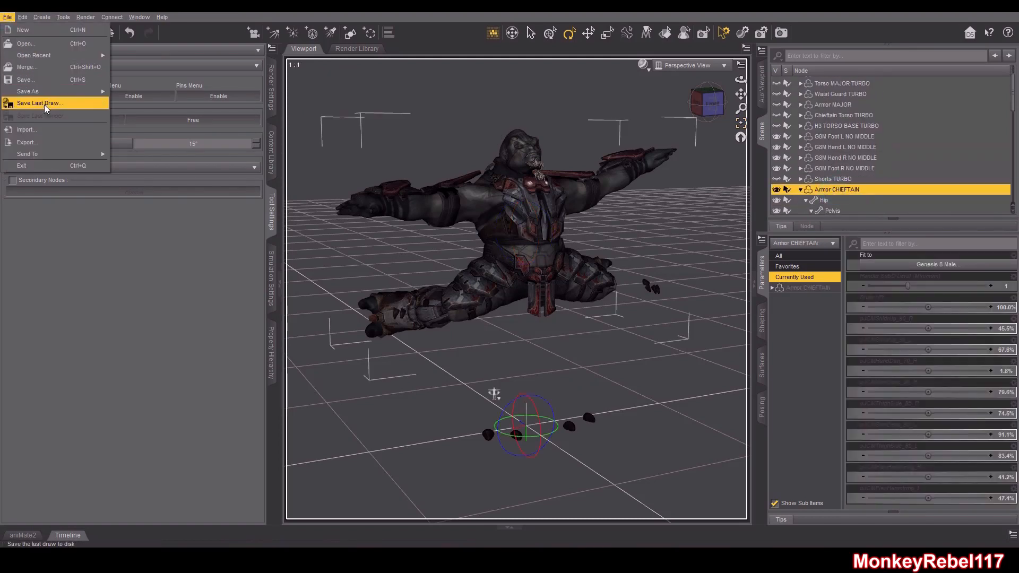
pyautogui.moveTo(53, 92)
pyautogui.moveTo(181, 323)
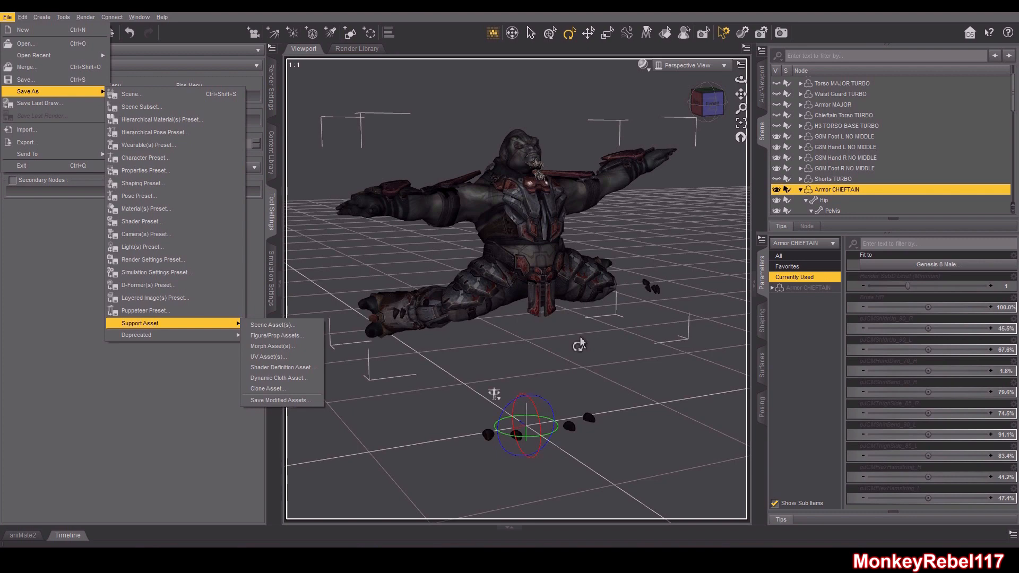
pyautogui.click(588, 33)
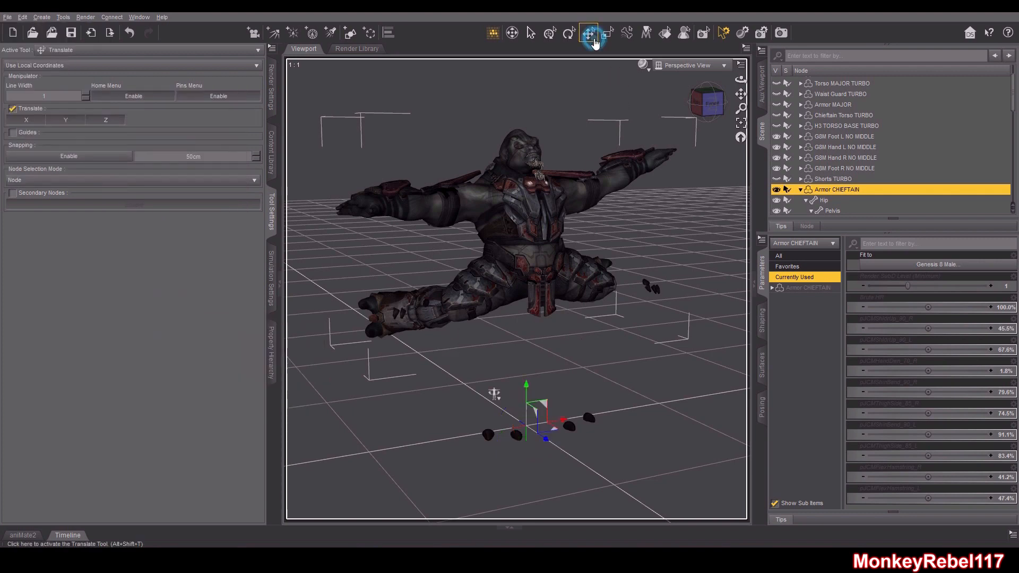
pyautogui.click(661, 195)
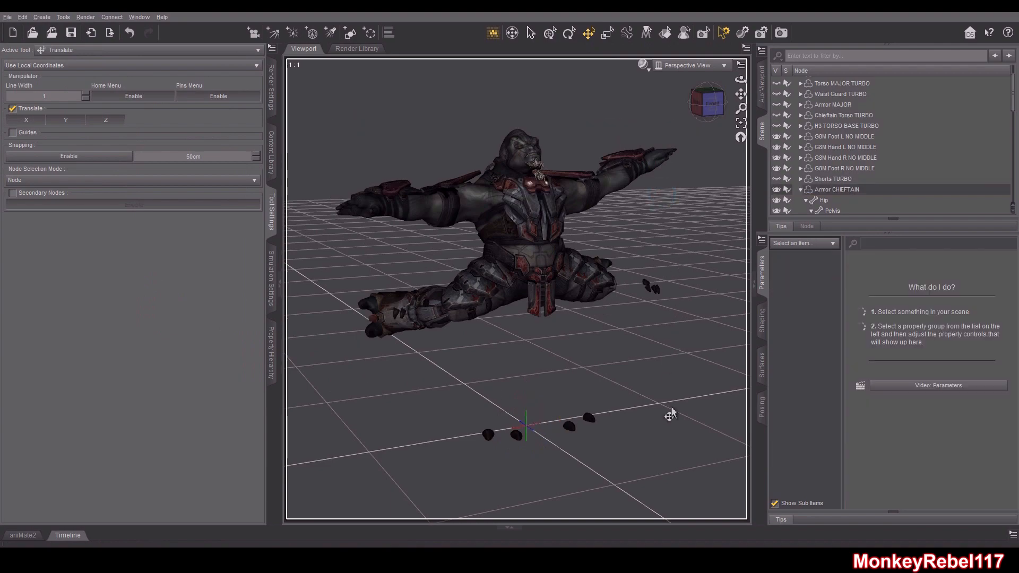